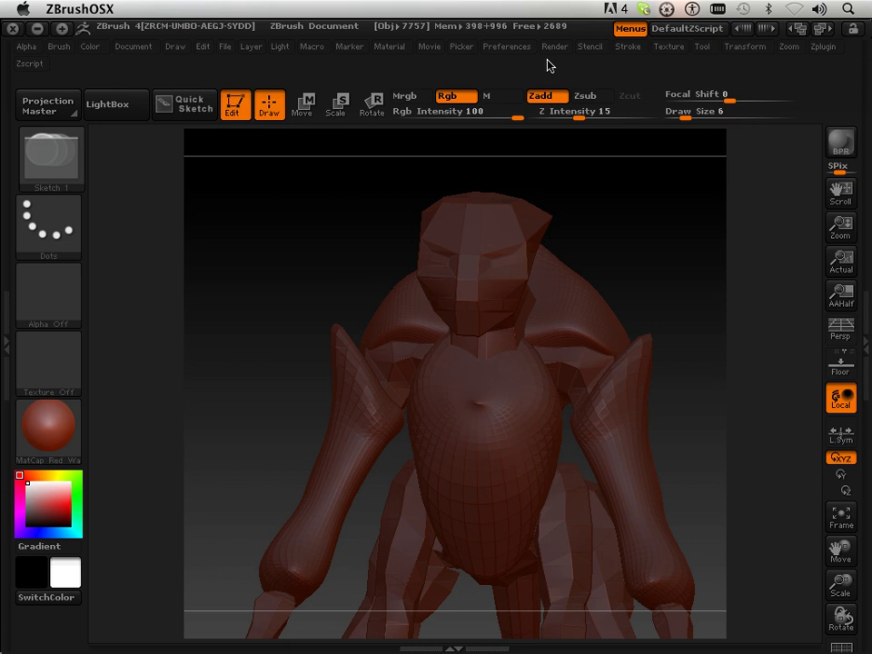
Step: Activate symmetry and draw a topology line from beside the neck up the front of the creature's shoulder shell
click(730, 51)
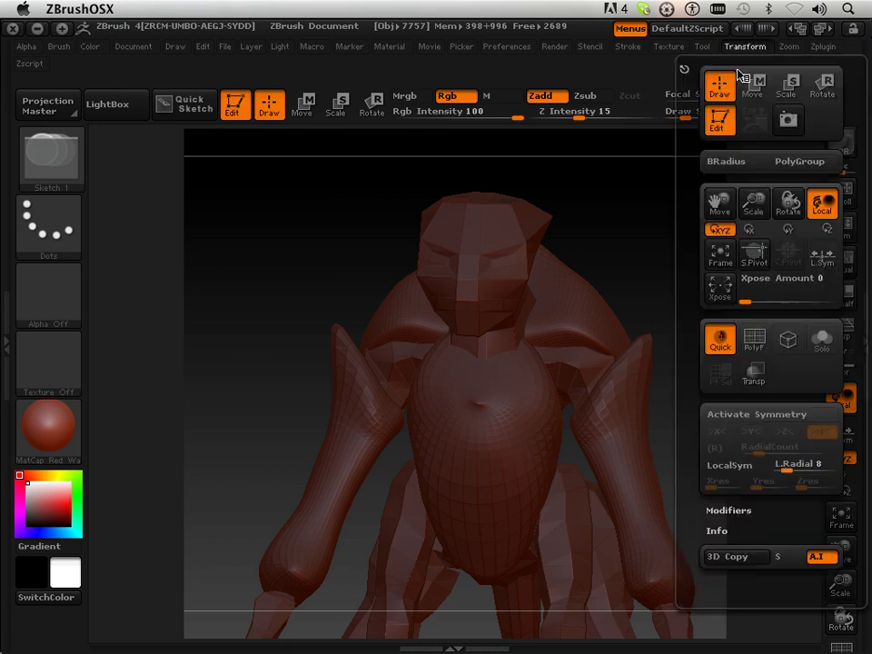
click(712, 416)
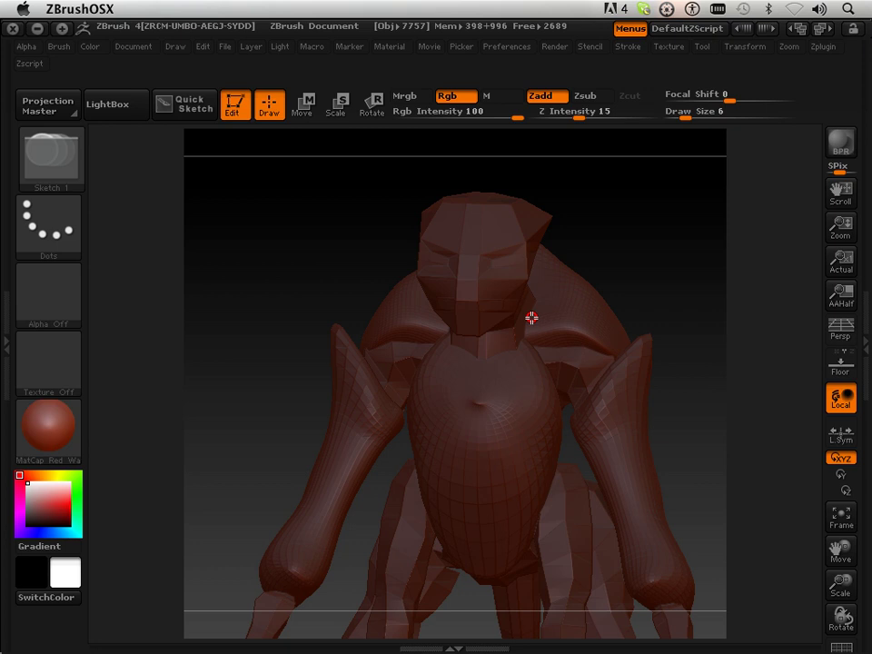
key(ctrl)
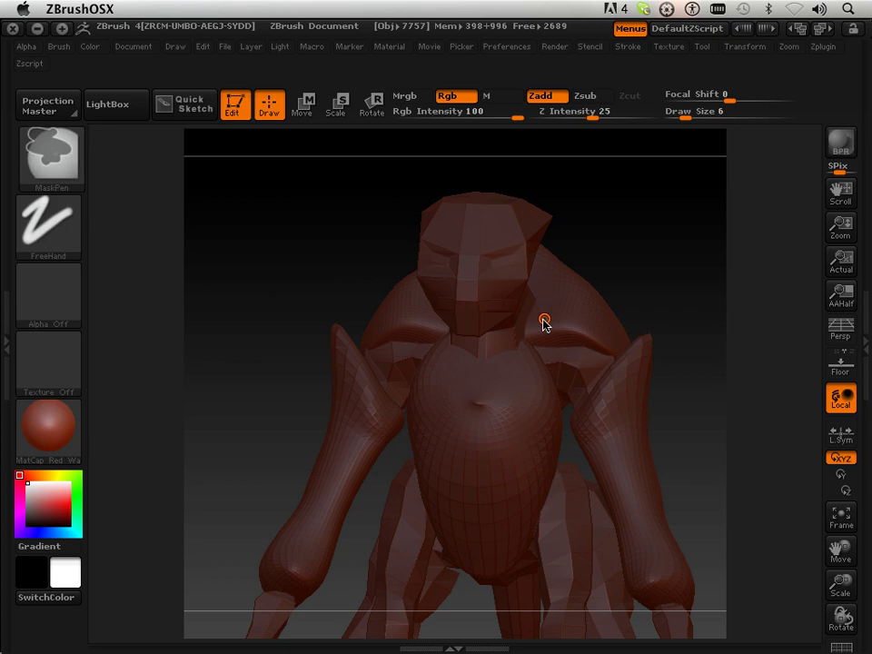
drag(540, 326, 560, 317)
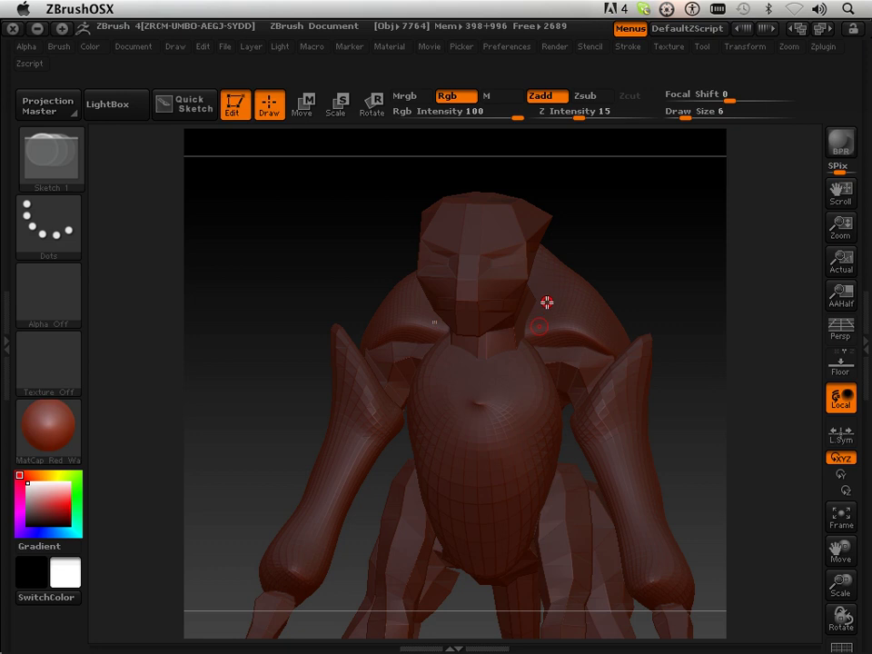
click(546, 308)
drag(611, 247, 568, 286)
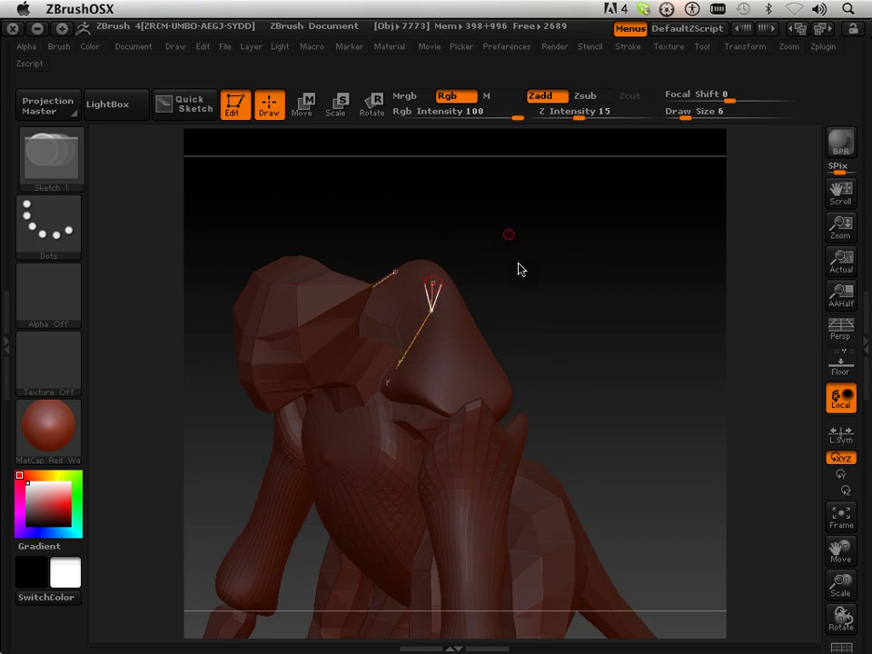
drag(519, 263, 524, 280)
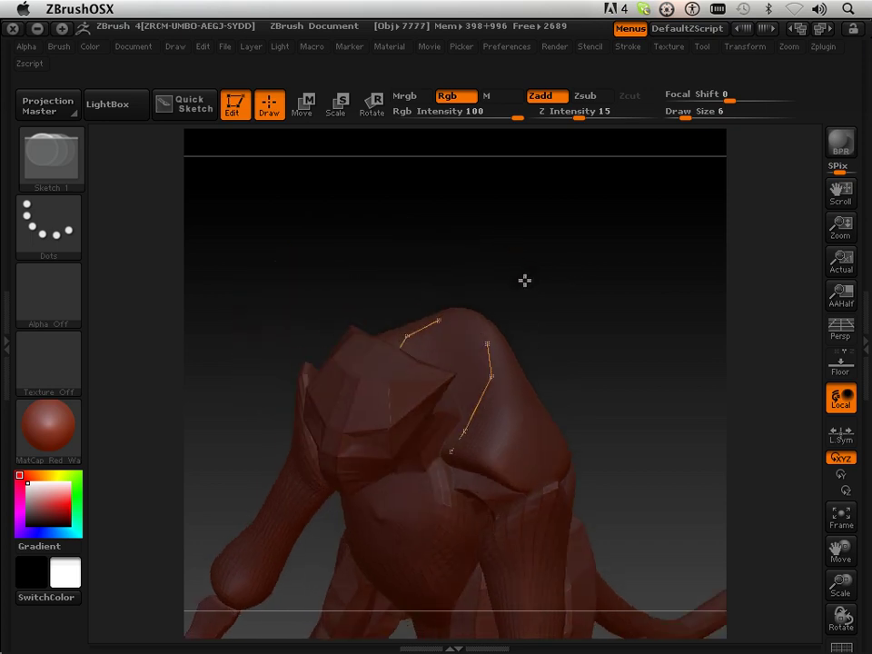
click(464, 328)
ctrl+click(505, 337)
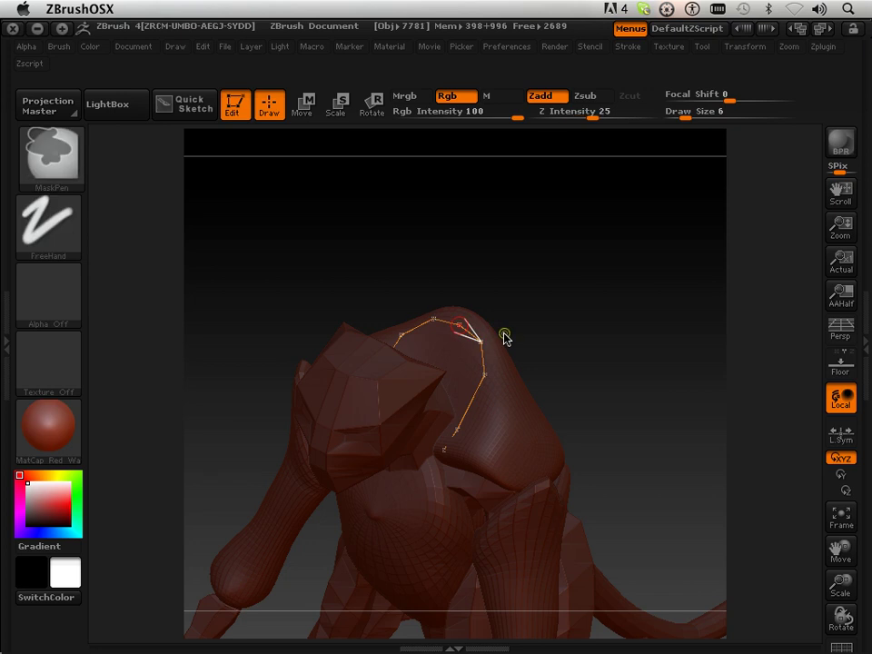
key(ctrl+z)
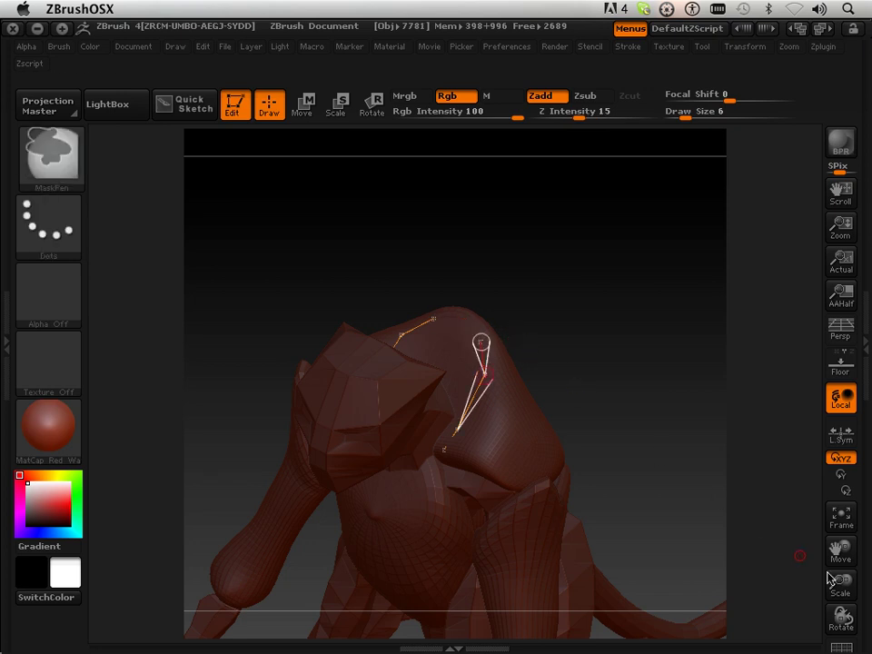
Step: Extend the topology line from its upper end across the top of the shell and join it to its mirrored half
drag(843, 586, 841, 647)
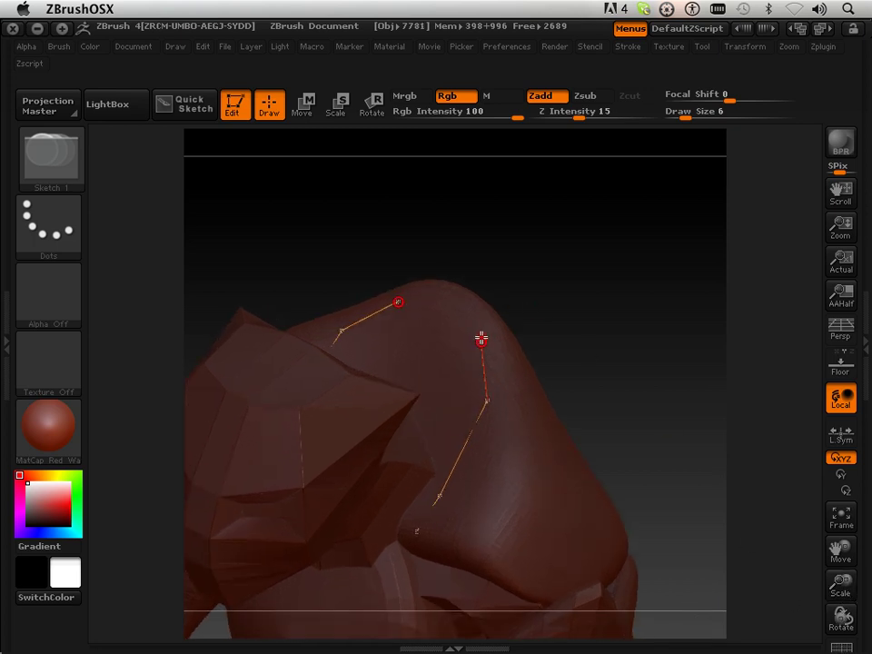
key(ctrl)
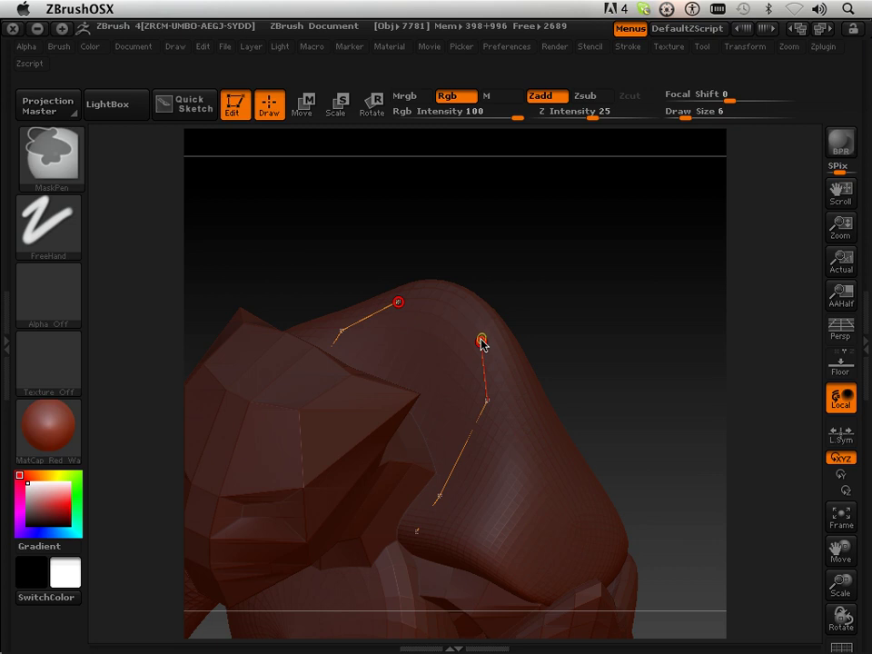
ctrl+click(481, 350)
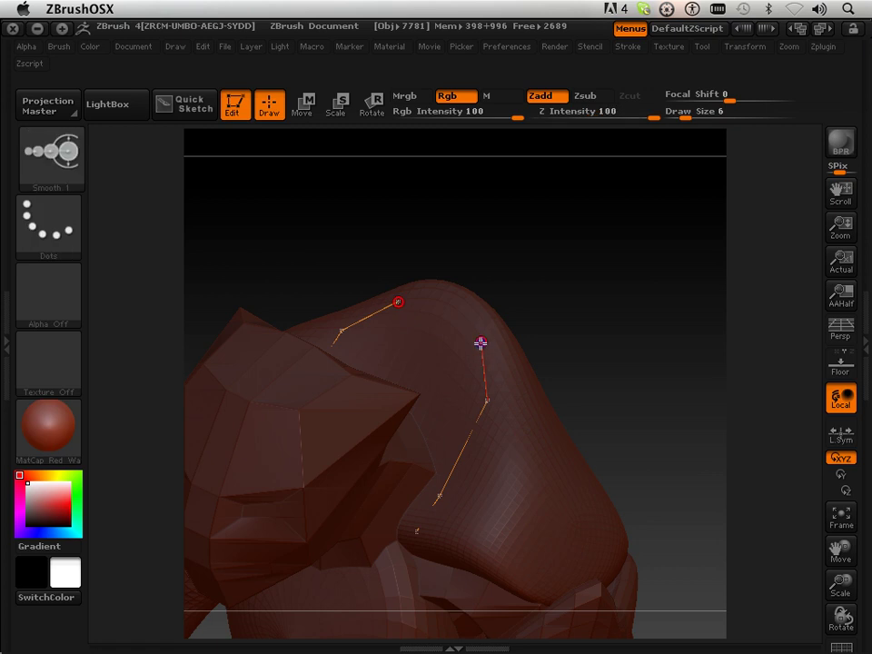
shift+click(480, 345)
click(456, 320)
key(shift)
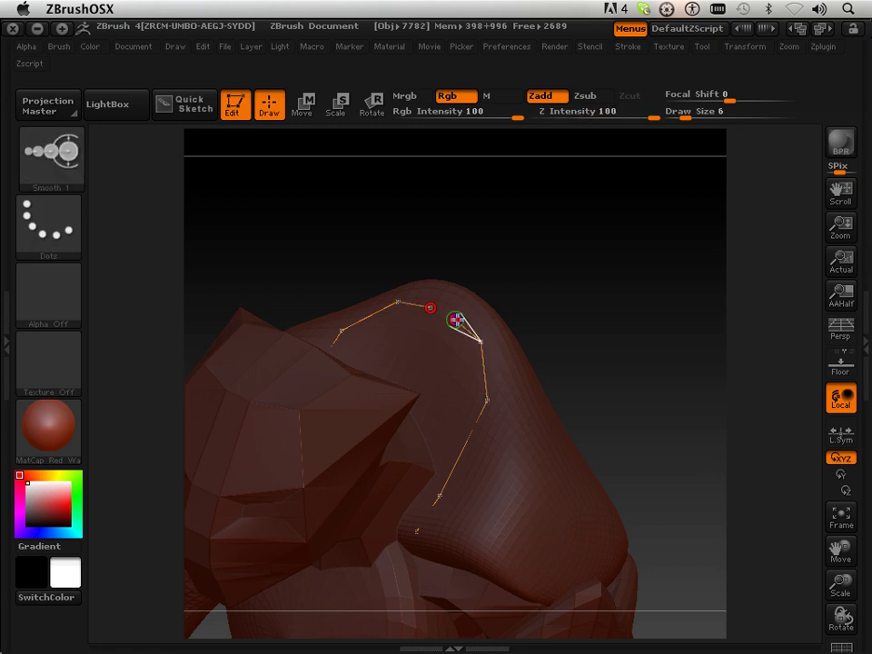
click(432, 309)
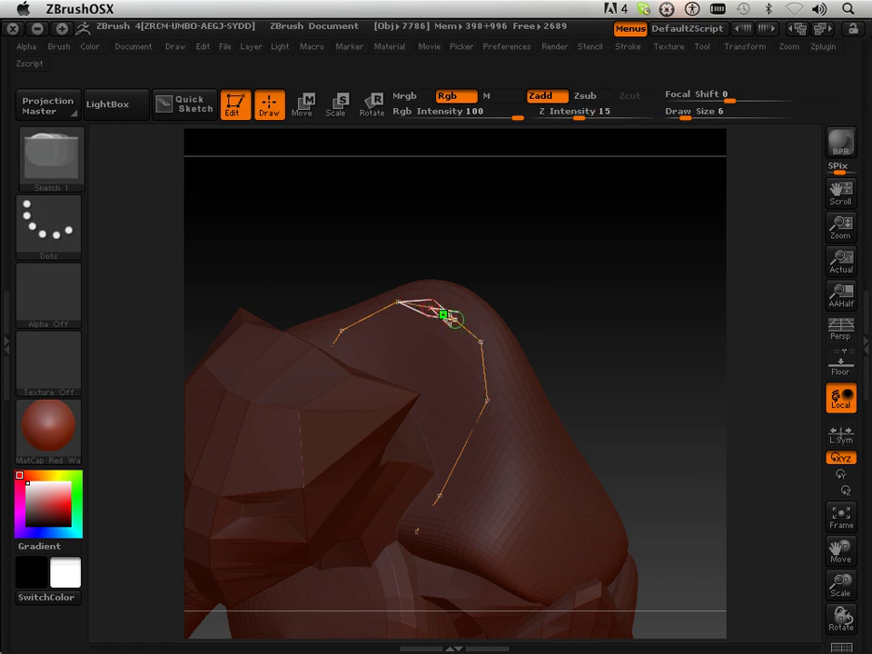
Step: Branch a short outward edge from each vertex of the inner line, from the top of the shell down to its lower front edge
mouse_move(578, 330)
mouse_down()
mouse_move(548, 353)
mouse_move(579, 363)
mouse_move(536, 351)
mouse_up()
shift+click(453, 326)
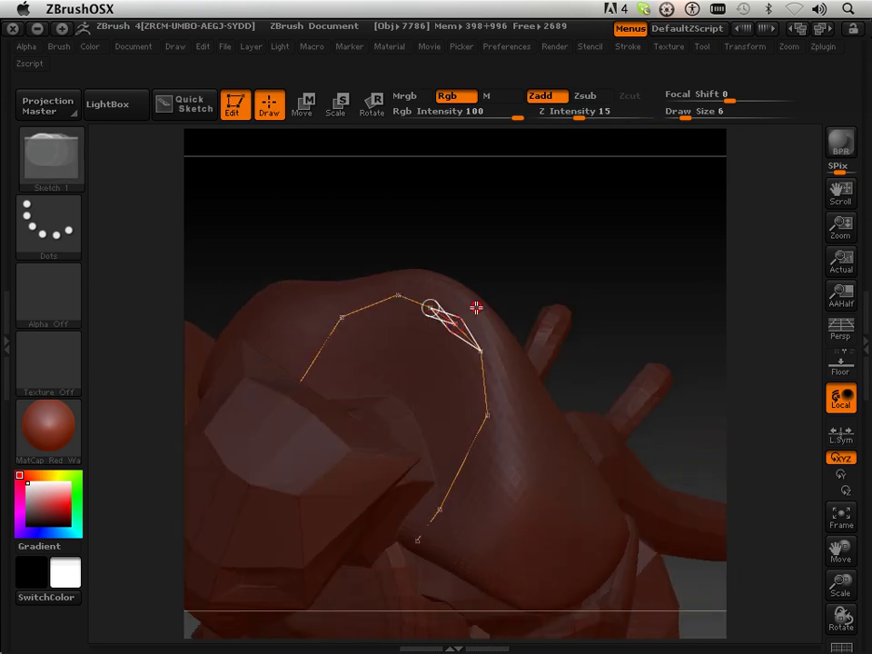
click(476, 308)
shift+click(483, 353)
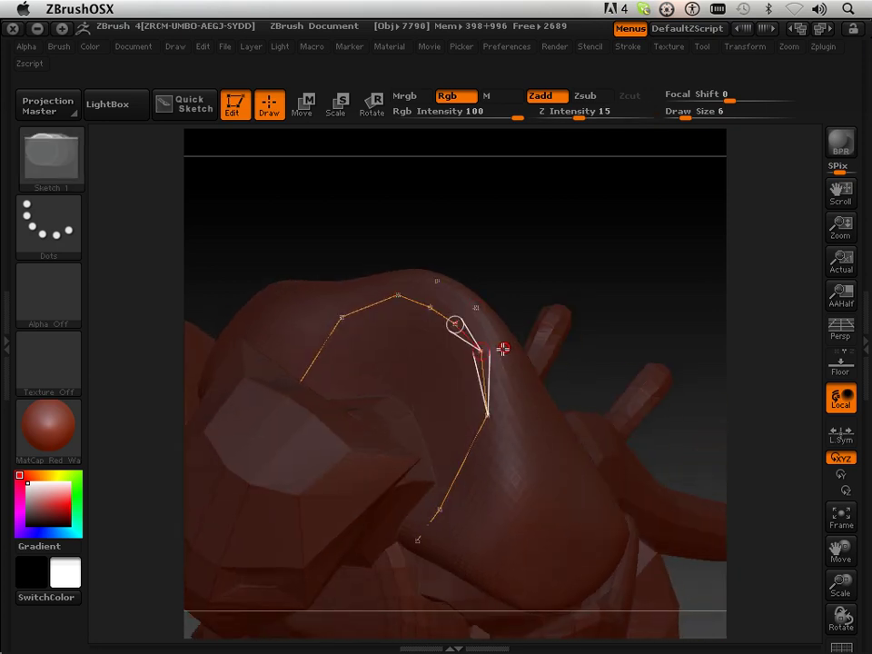
click(502, 348)
shift+click(489, 416)
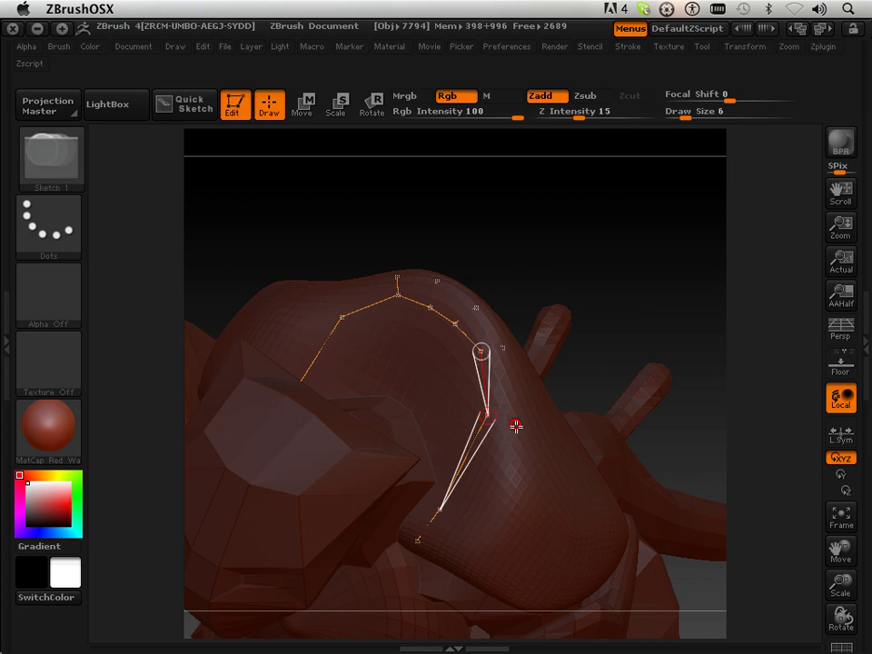
click(516, 425)
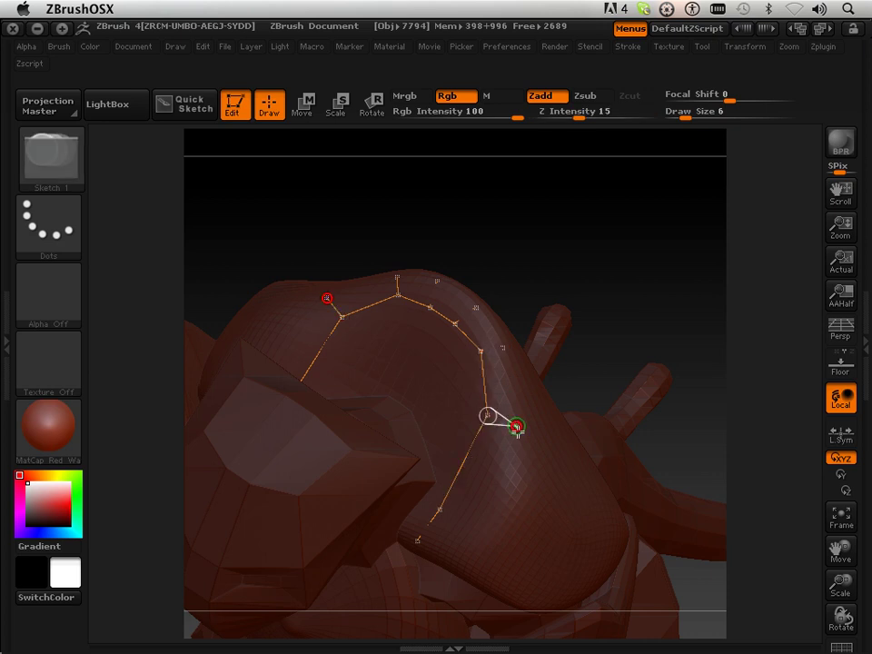
shift+click(441, 512)
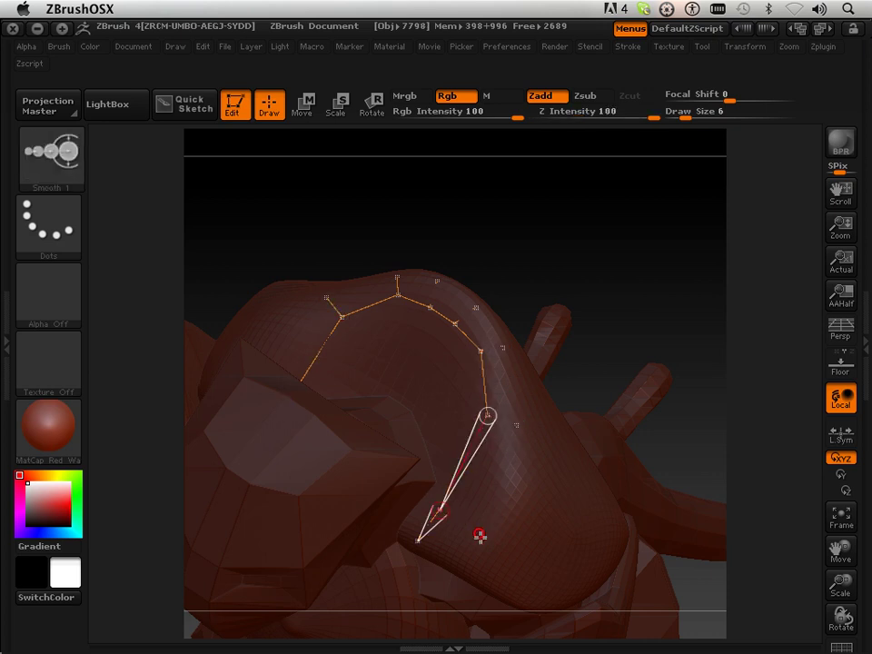
click(481, 536)
shift+click(420, 541)
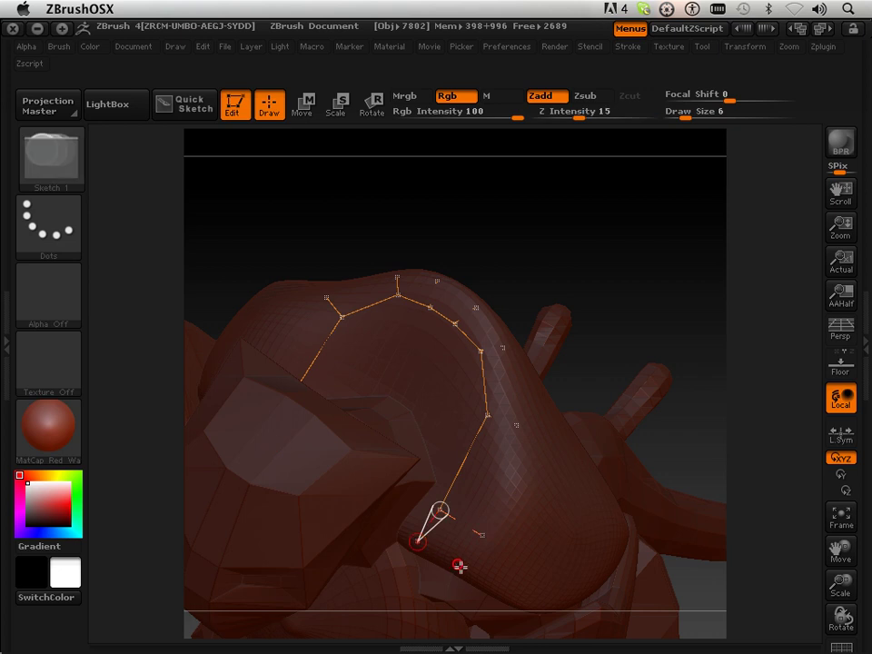
click(467, 571)
Step: Connect the outer points from the lower front edge up to the top centre, closing the strip of quads around the shell opening
click(484, 536)
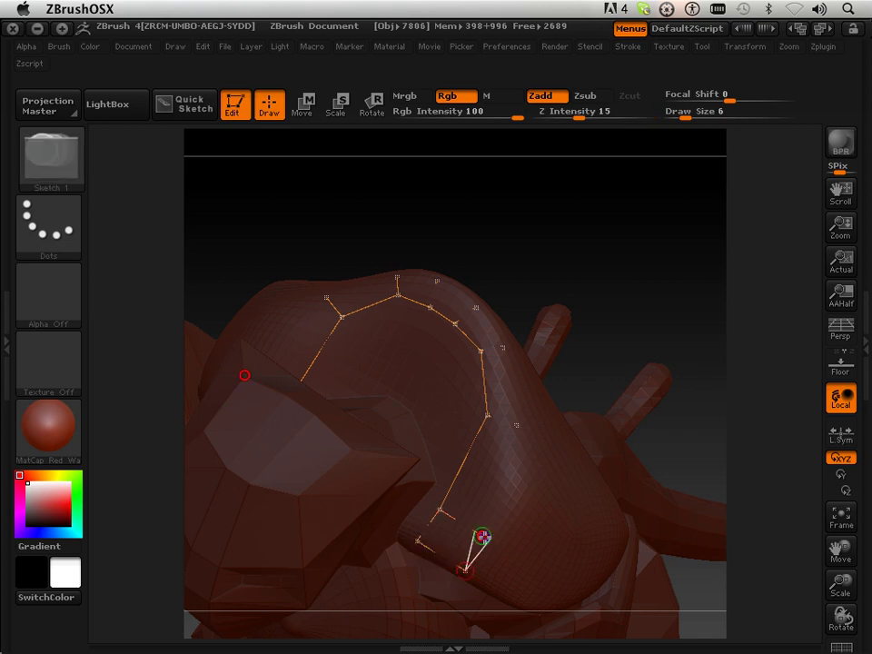
shift+click(484, 536)
click(519, 429)
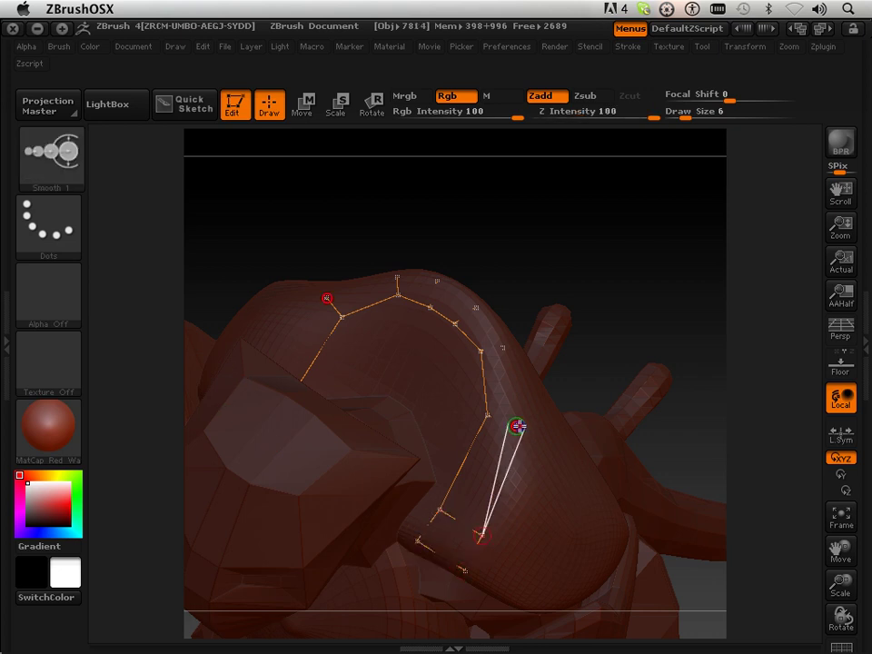
shift+click(520, 425)
click(505, 350)
shift+click(505, 350)
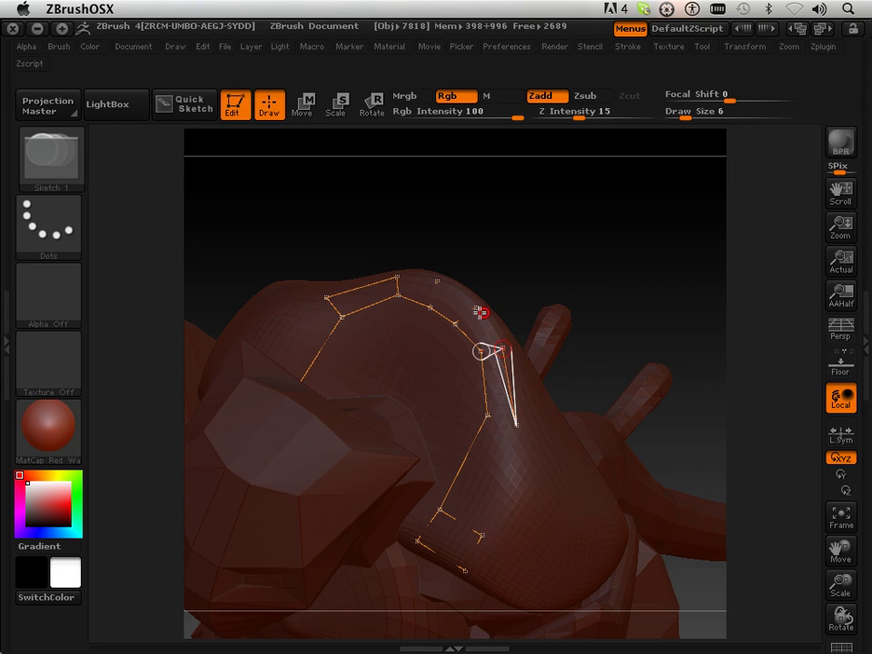
click(476, 308)
shift+click(477, 307)
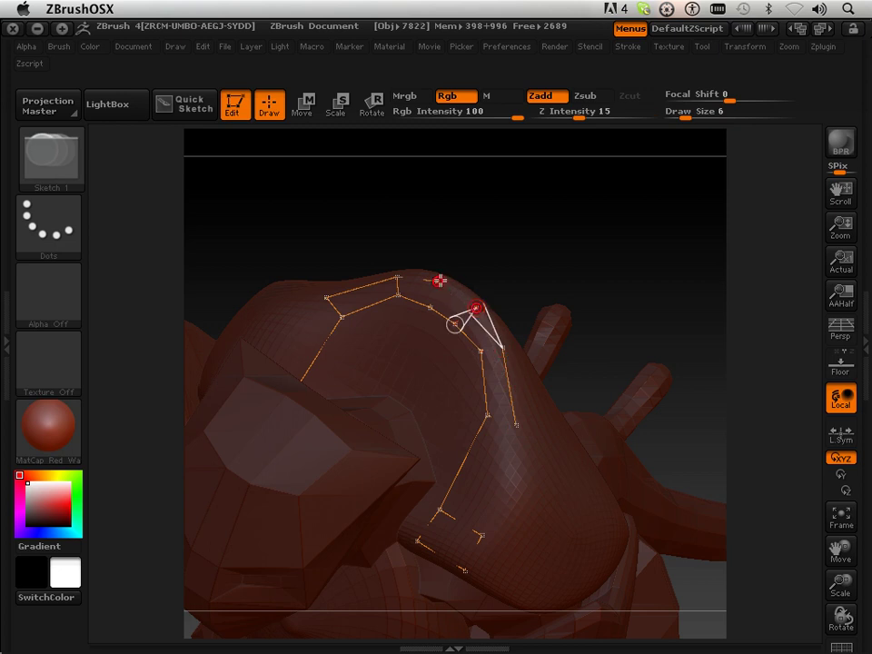
click(443, 282)
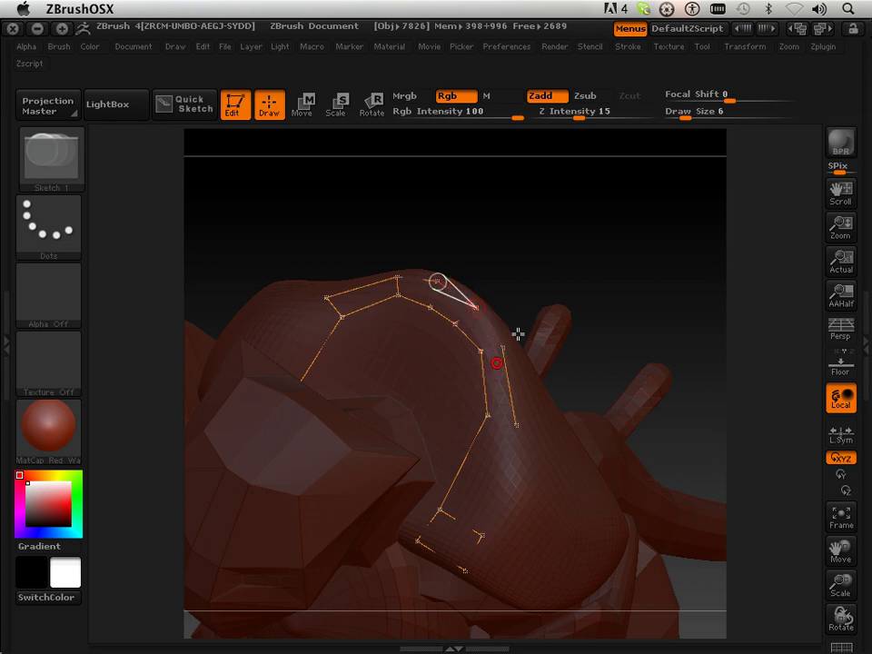
Step: Preview the mesh generated from the topology strip, then return to the topology lines
key(a)
drag(538, 226, 546, 245)
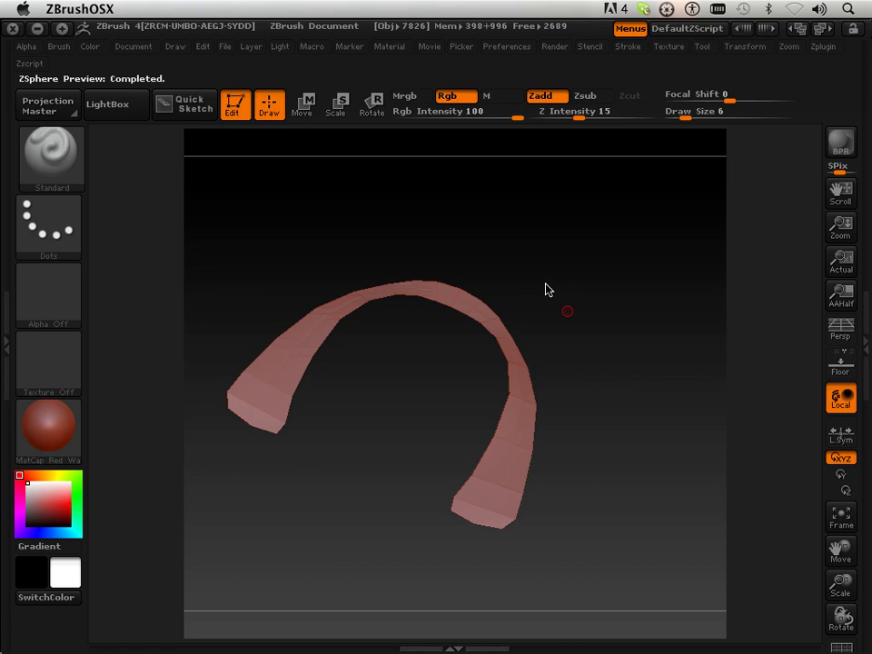
drag(546, 287, 515, 278)
key(a)
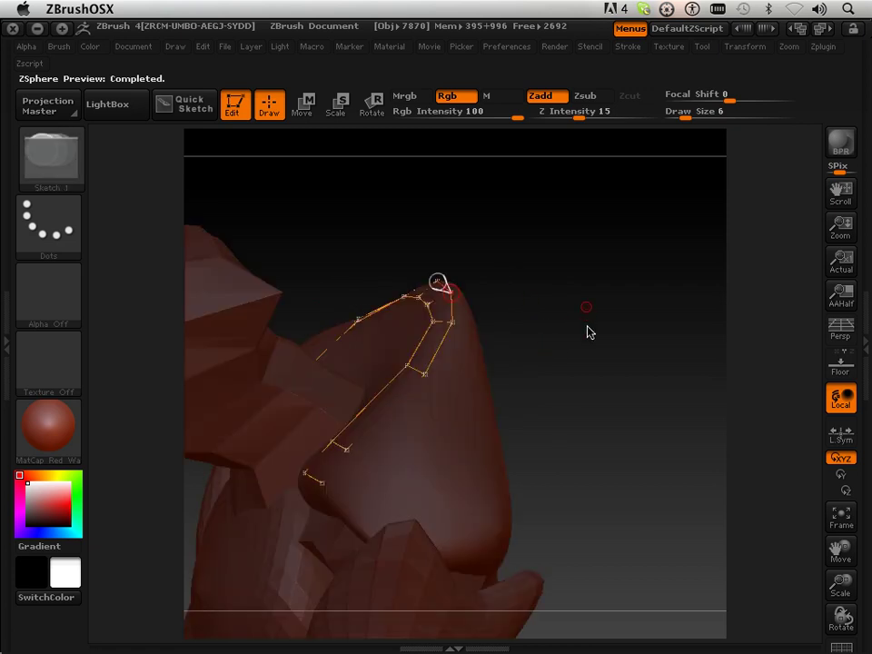
Step: Add a point just below each of the two lower corners of the strip, on the shell's front rim
mouse_move(586, 321)
mouse_down()
mouse_move(586, 331)
mouse_move(600, 332)
mouse_move(635, 301)
mouse_move(625, 301)
mouse_move(631, 256)
mouse_move(627, 262)
mouse_up()
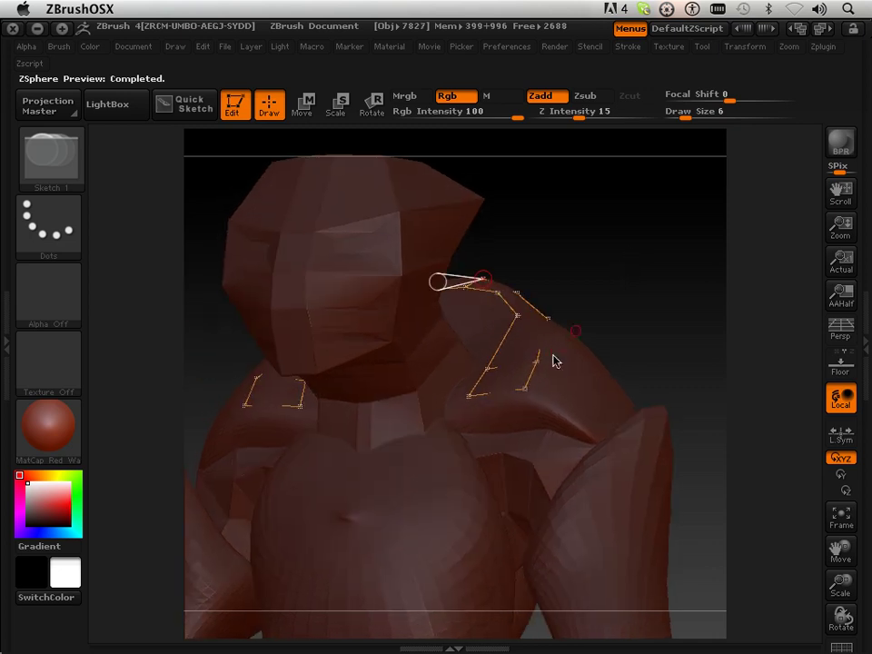
key(shift)
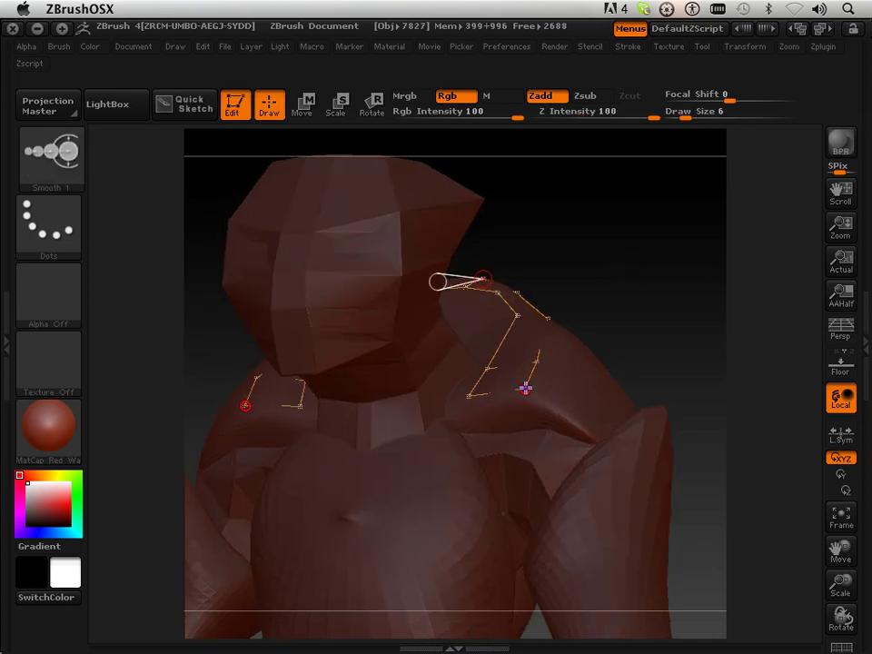
shift+click(525, 389)
click(525, 397)
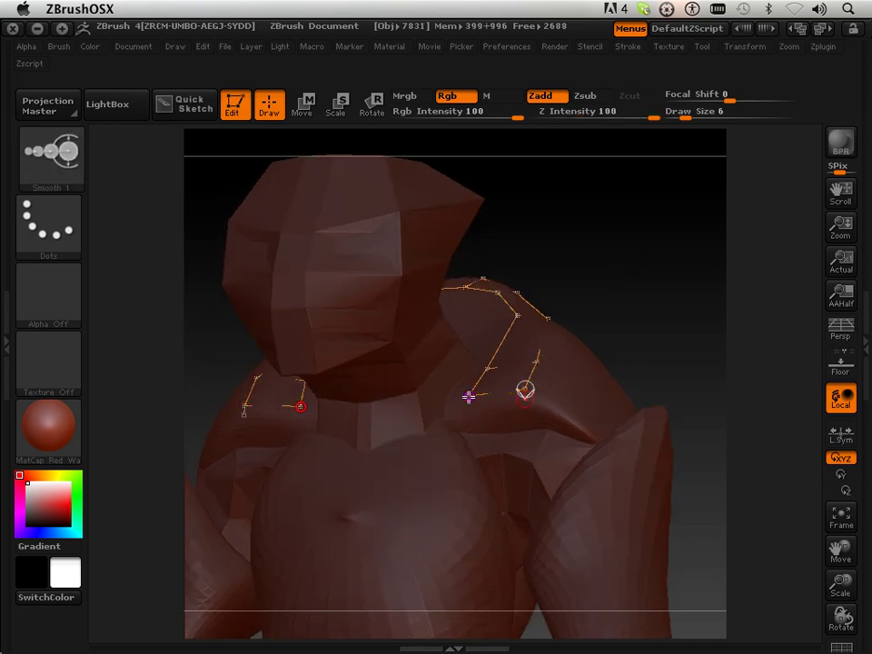
shift+click(469, 397)
click(467, 410)
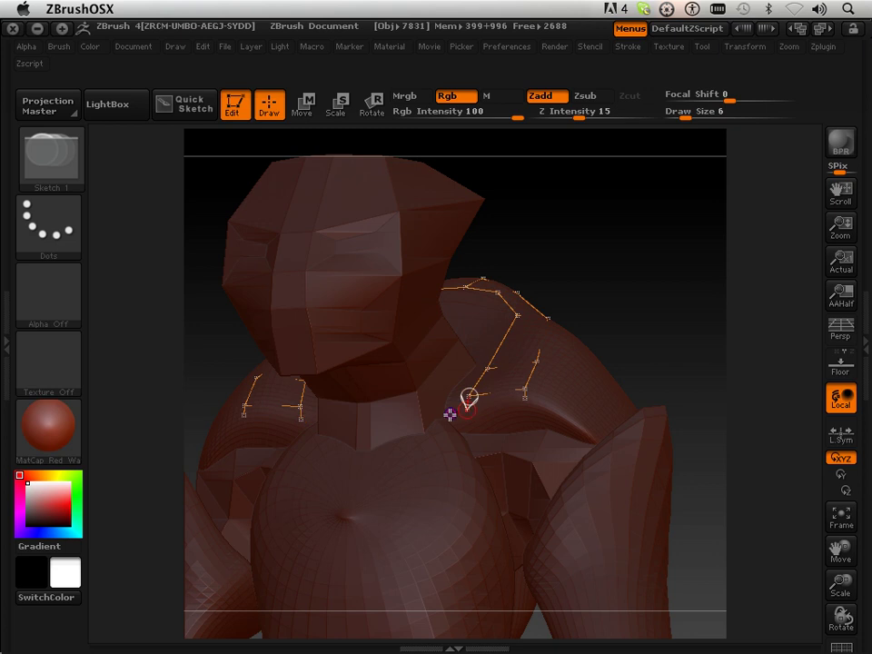
Step: Connect the new lower points and extend their line toward the neck and outward along the shell's rim toward the arm
key(shift)
key(shift)
click(453, 412)
key(shift)
click(525, 399)
key(shift)
drag(554, 413, 568, 421)
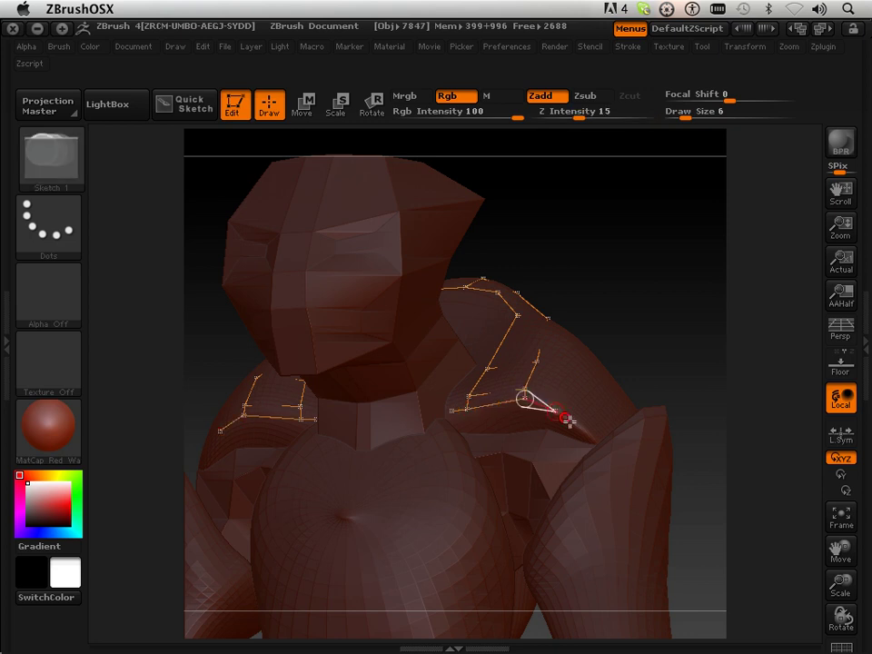
key(shift)
click(594, 435)
Step: Add an inner column of two quads between the strip's lower end and the neck, connecting it to the rim line
drag(627, 322, 624, 344)
shift+click(468, 390)
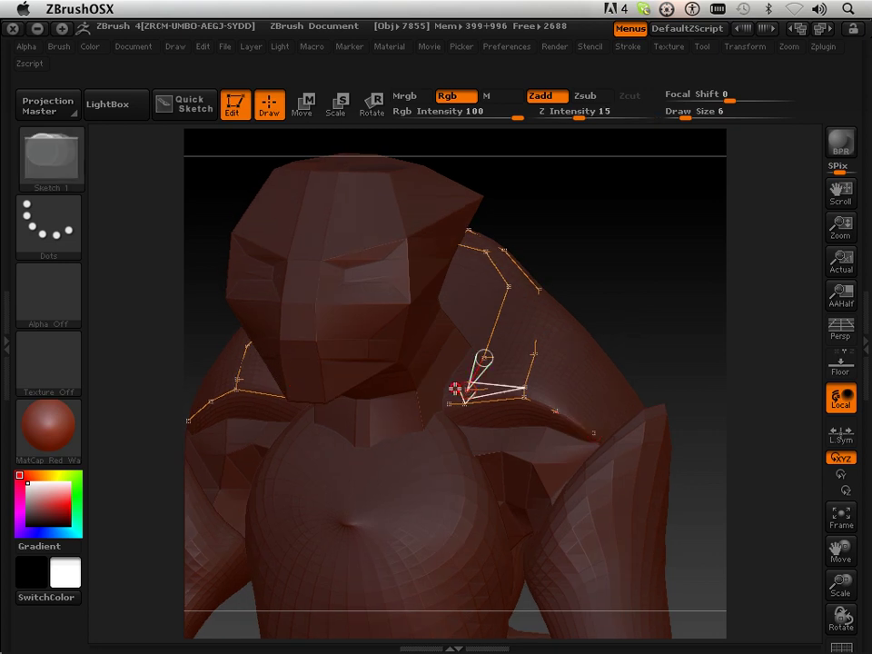
click(455, 391)
shift+click(449, 404)
click(454, 390)
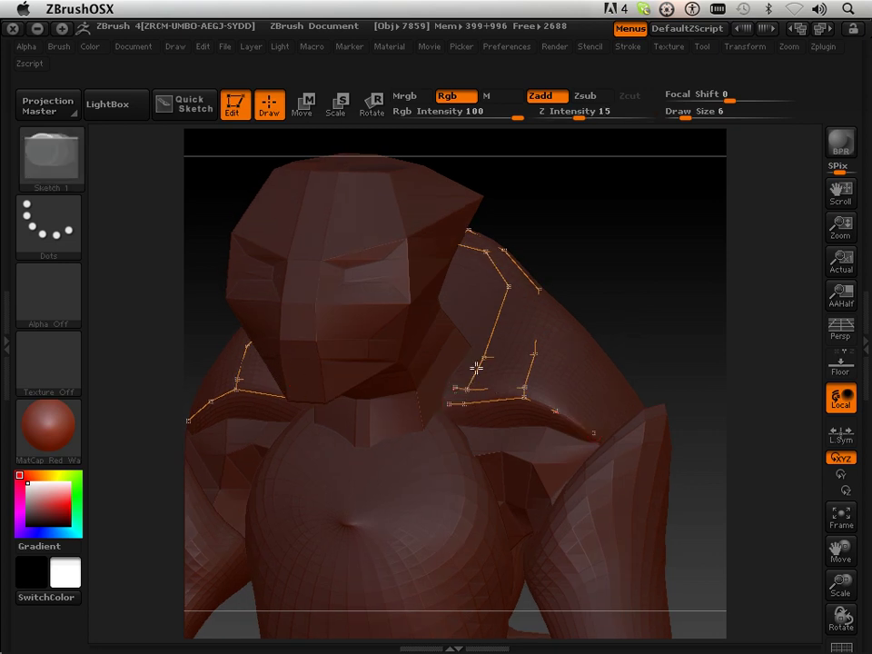
shift+click(485, 357)
click(470, 357)
click(455, 388)
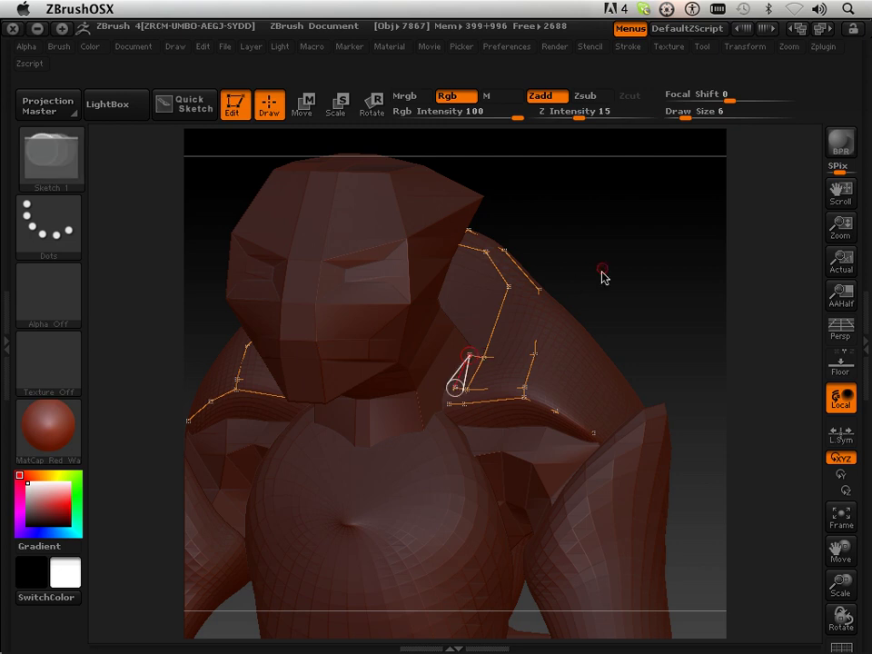
mouse_move(602, 278)
mouse_down()
mouse_move(594, 302)
mouse_move(570, 298)
mouse_up()
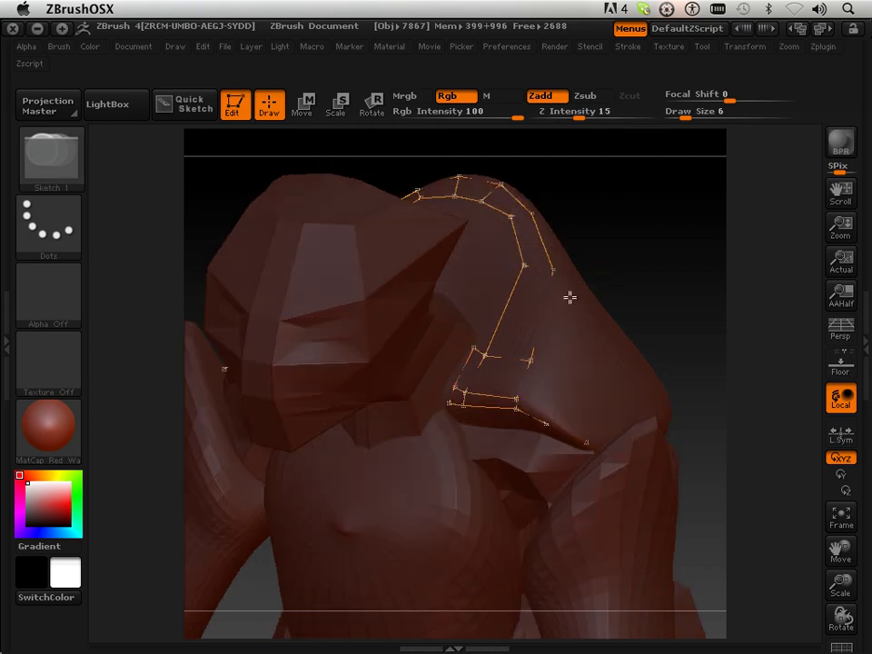
Step: Add two inner points beside the strip's upper curve and connect the lower one to the top of the inner column
shift+click(528, 269)
click(488, 288)
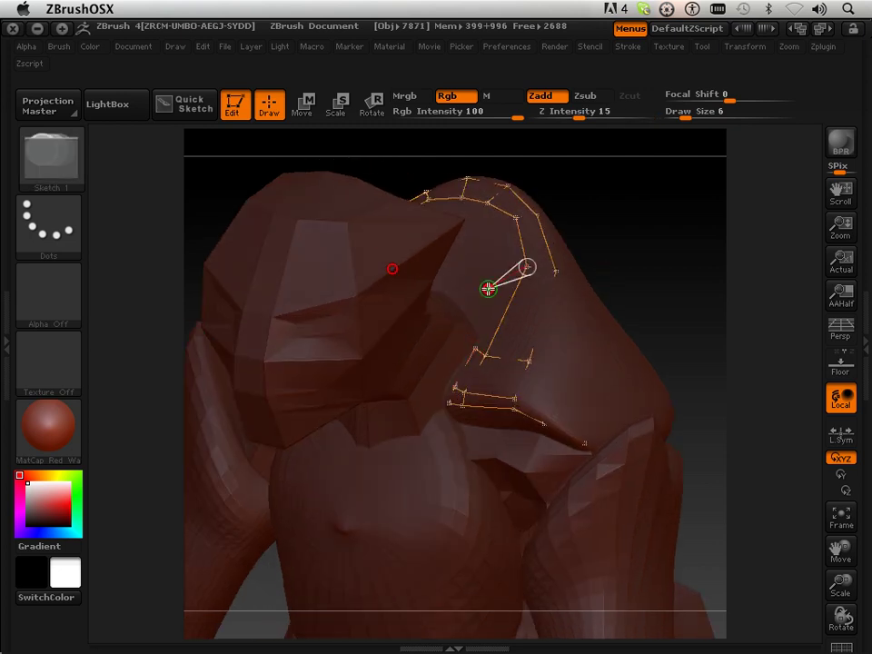
shift+click(475, 349)
click(488, 289)
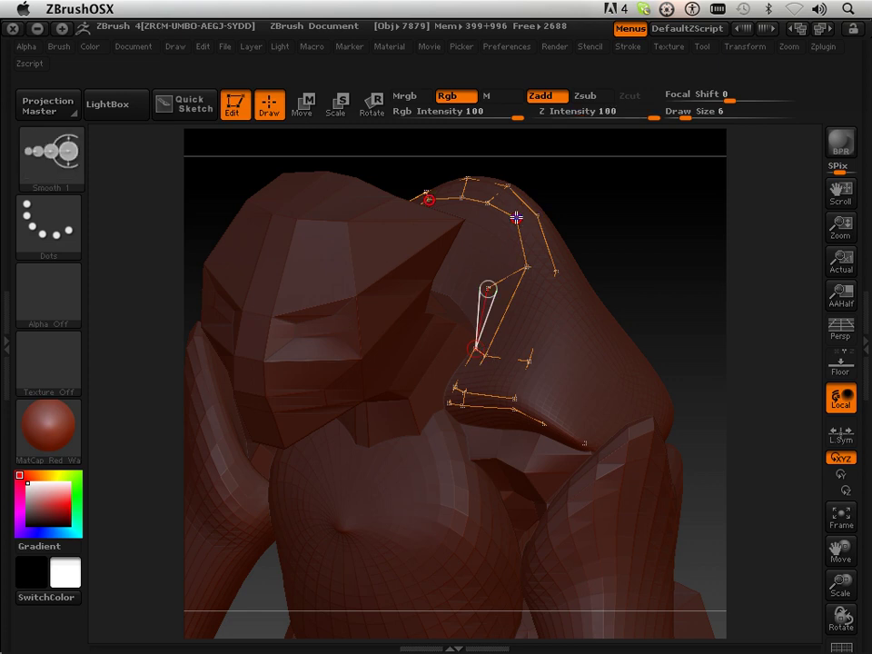
shift+click(516, 217)
click(479, 259)
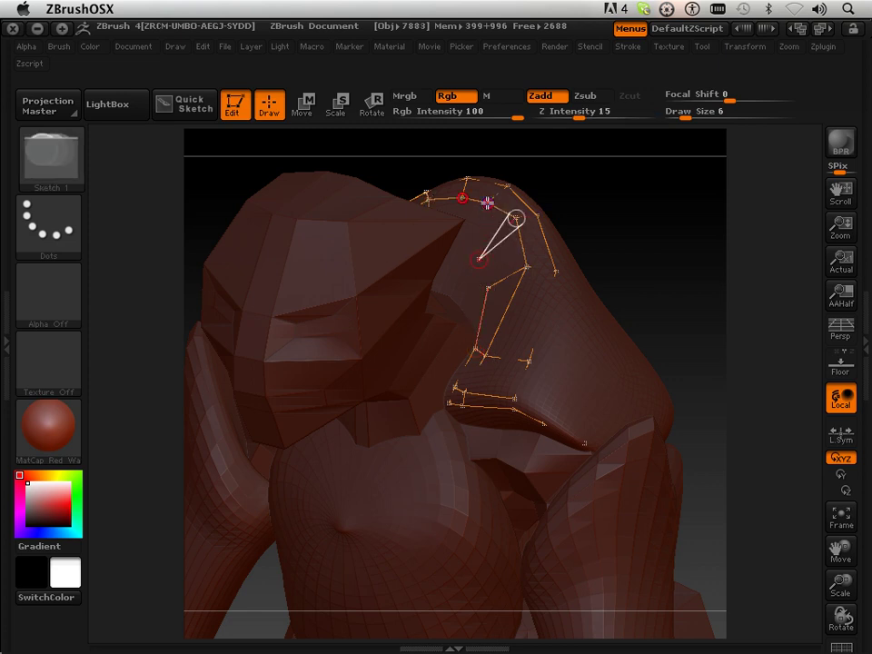
Step: Add another inner point below the strip's inner edge, extending from the edge point near the centre of the shell
shift+click(464, 199)
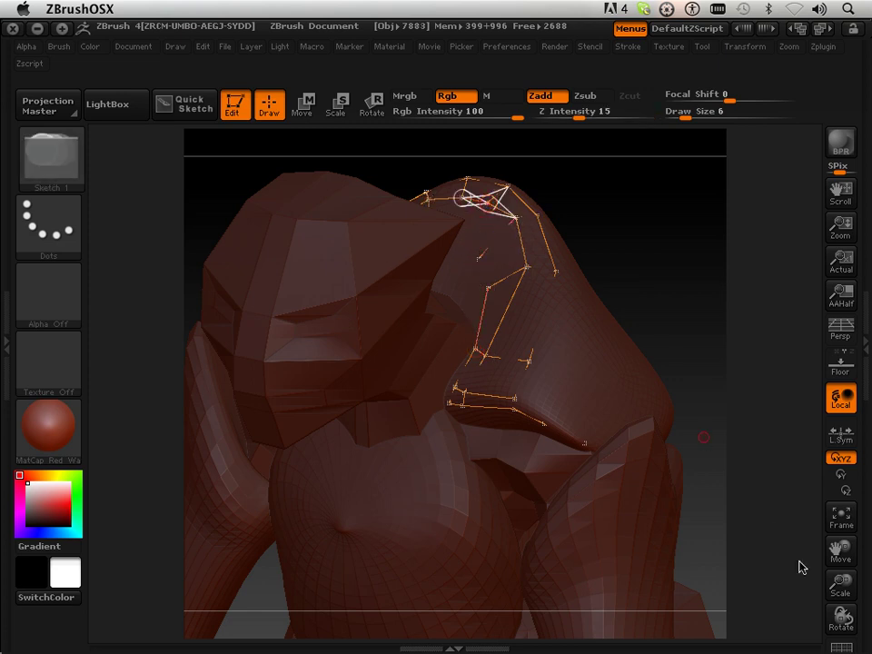
drag(831, 585, 828, 615)
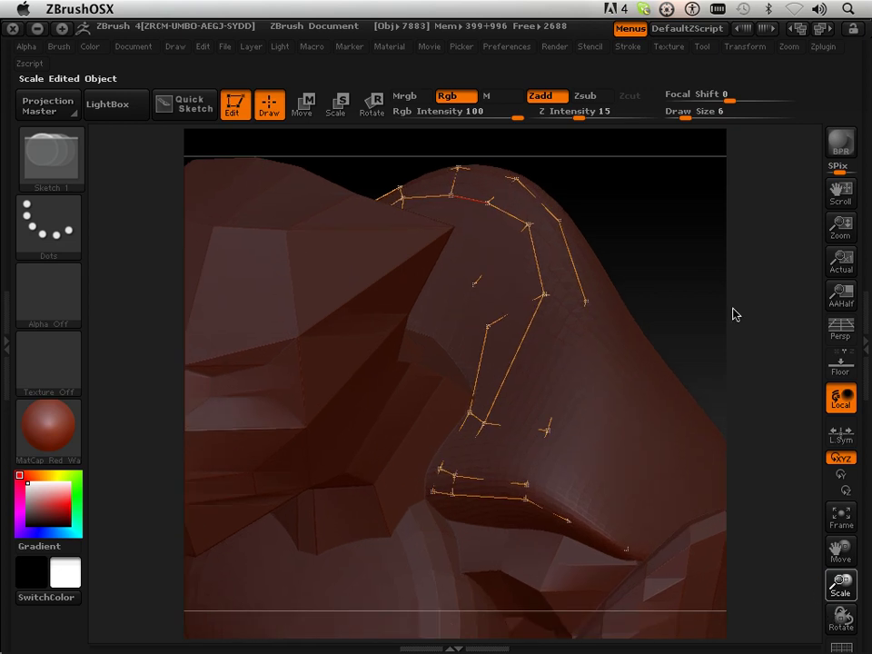
mouse_move(680, 260)
mouse_down()
mouse_move(660, 255)
mouse_move(667, 282)
mouse_up()
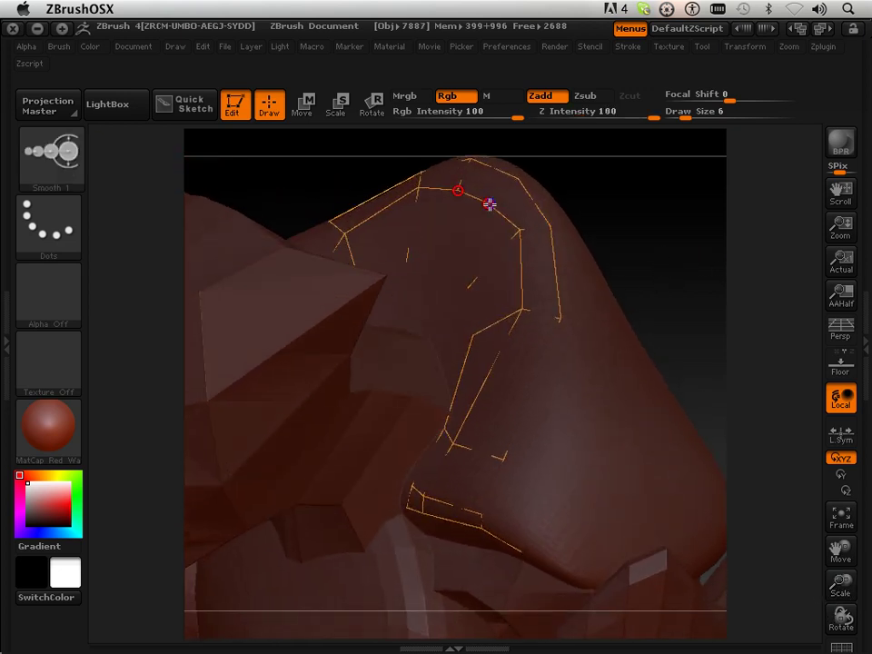
shift+click(489, 204)
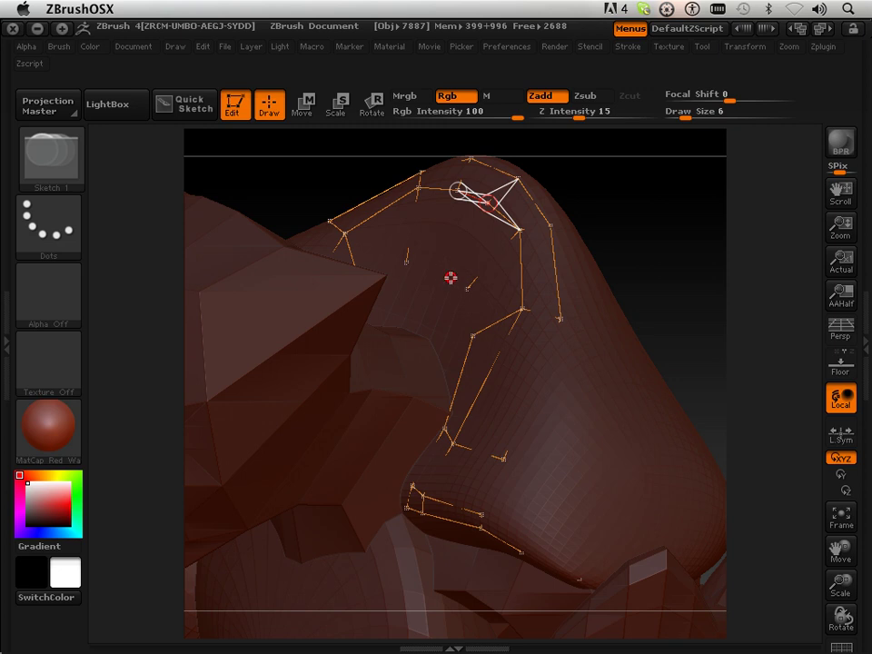
click(451, 277)
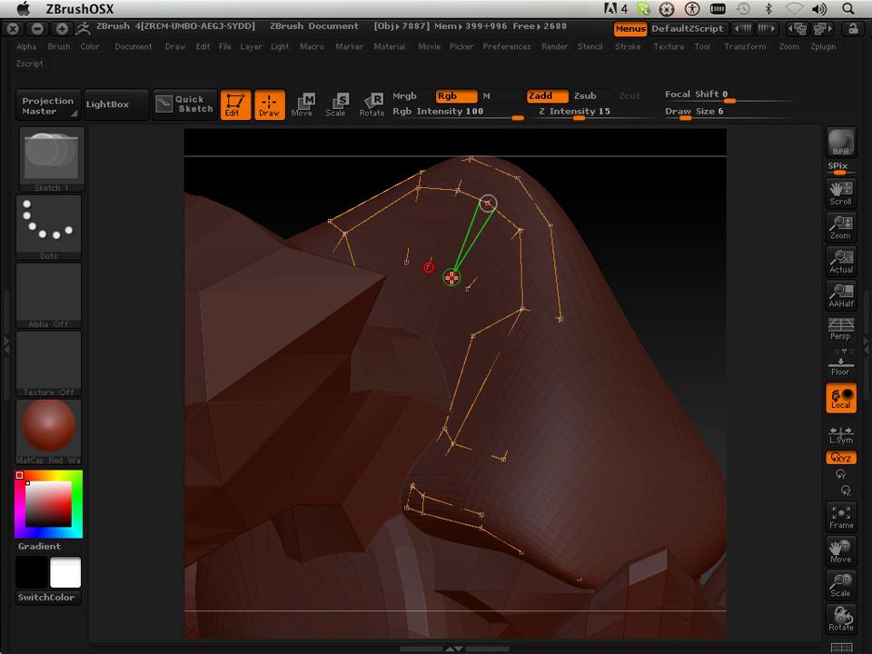
Step: Connect the inner points into a continuous edge from the inner column up and across the shell's centre
shift+click(474, 337)
click(468, 289)
shift+click(469, 289)
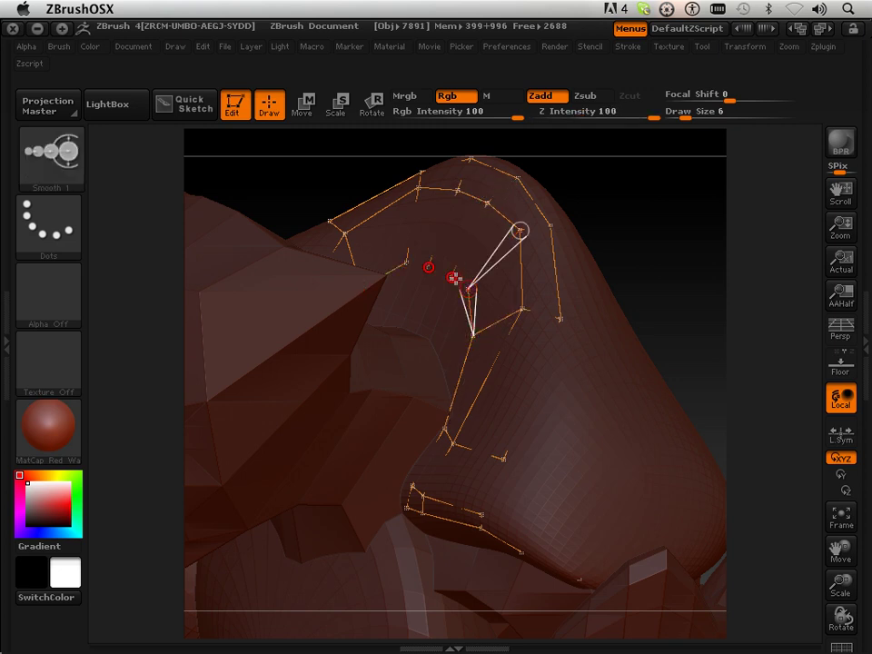
click(454, 277)
shift+click(455, 277)
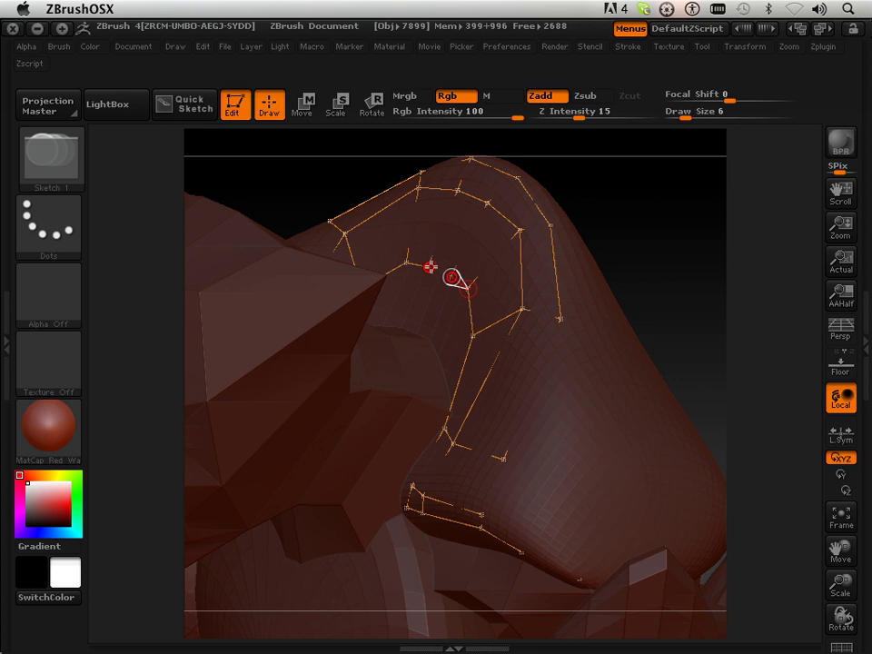
click(431, 266)
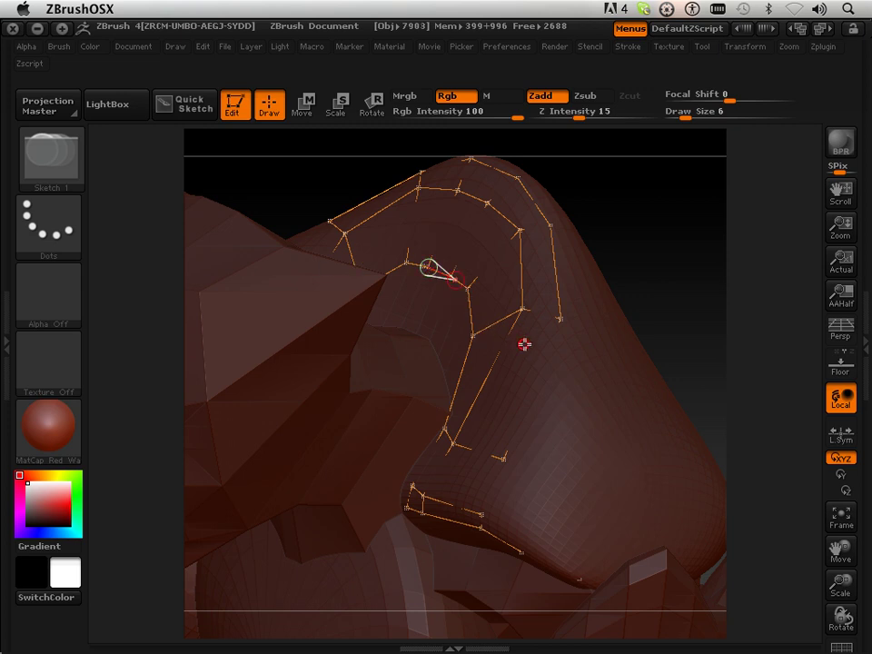
Step: Preview the mesh, then delete the inner point beside the central pair and the inner line joining that pair
key(a)
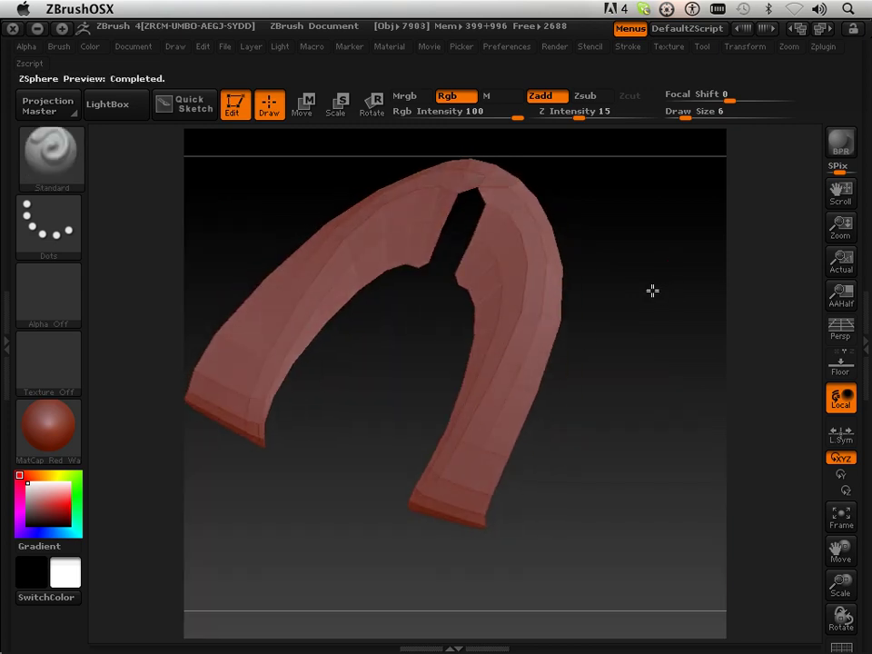
key(a)
mouse_move(666, 298)
mouse_down()
mouse_move(662, 319)
mouse_move(678, 331)
mouse_up()
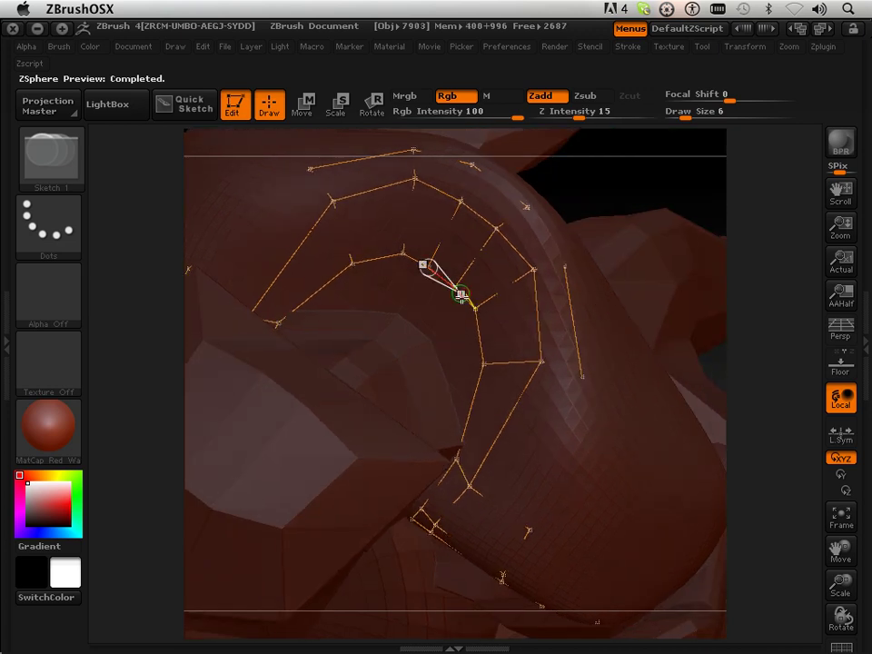
alt+click(467, 306)
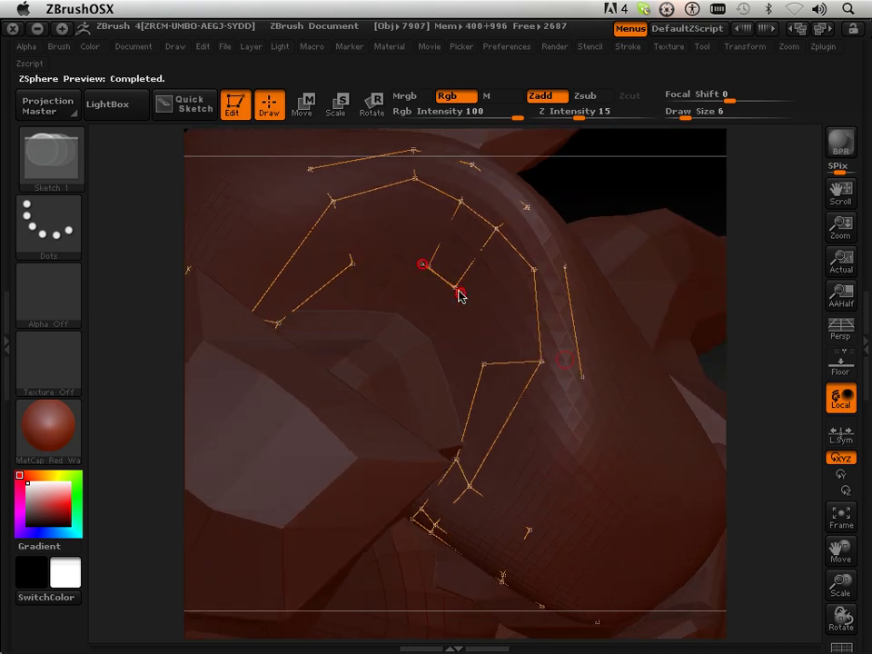
click(459, 291)
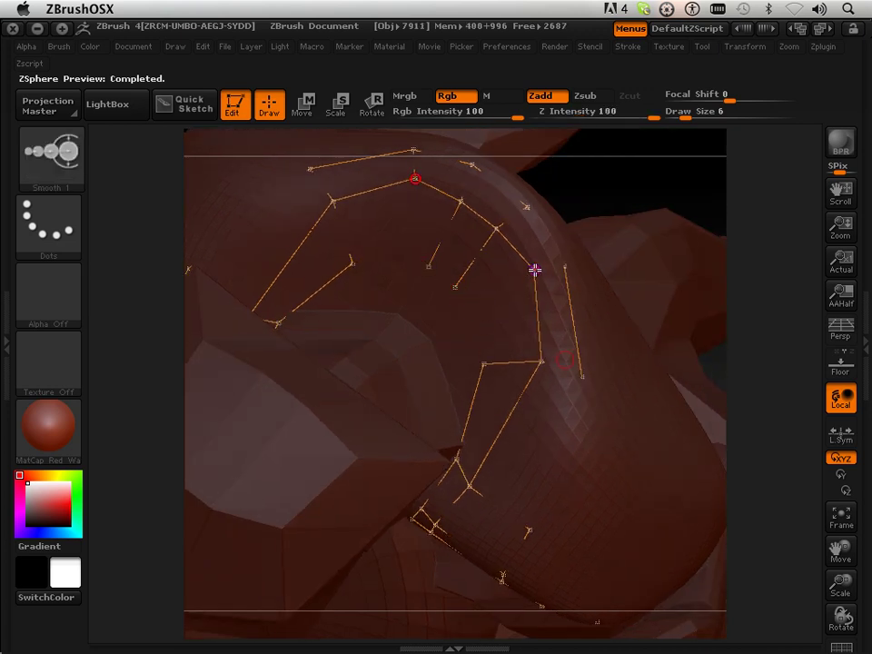
Step: Add a replacement inner point from the strip's edge and reconnect the inner edge from the column across the shell's centre
shift+click(533, 270)
click(473, 302)
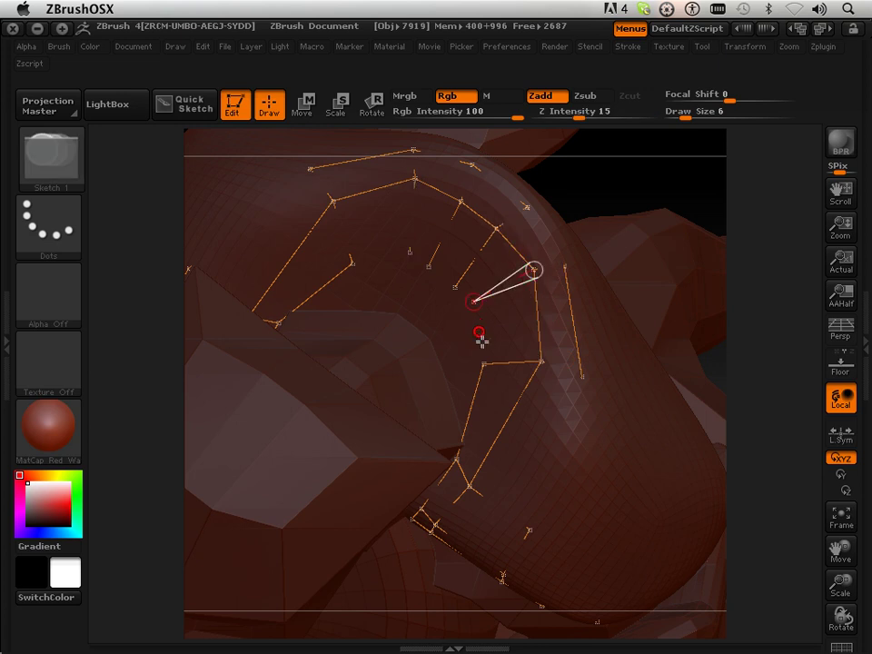
shift+click(485, 365)
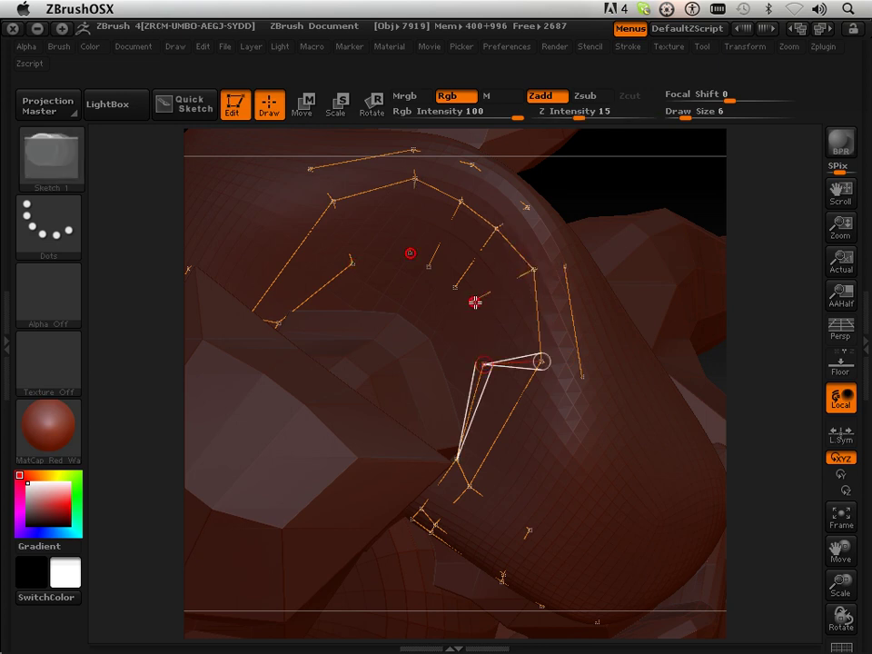
click(475, 302)
shift+click(473, 301)
click(457, 288)
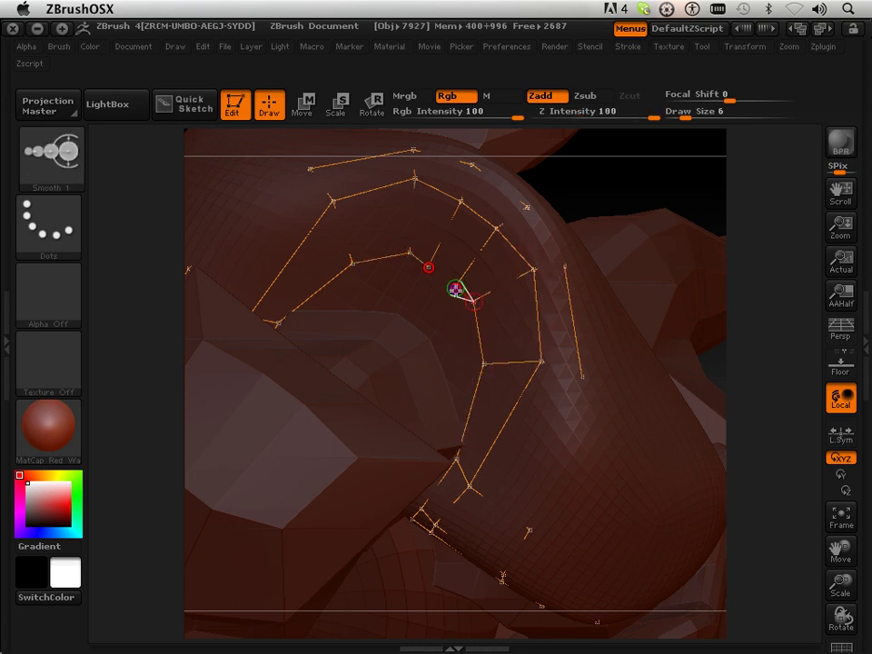
shift+click(456, 289)
click(429, 268)
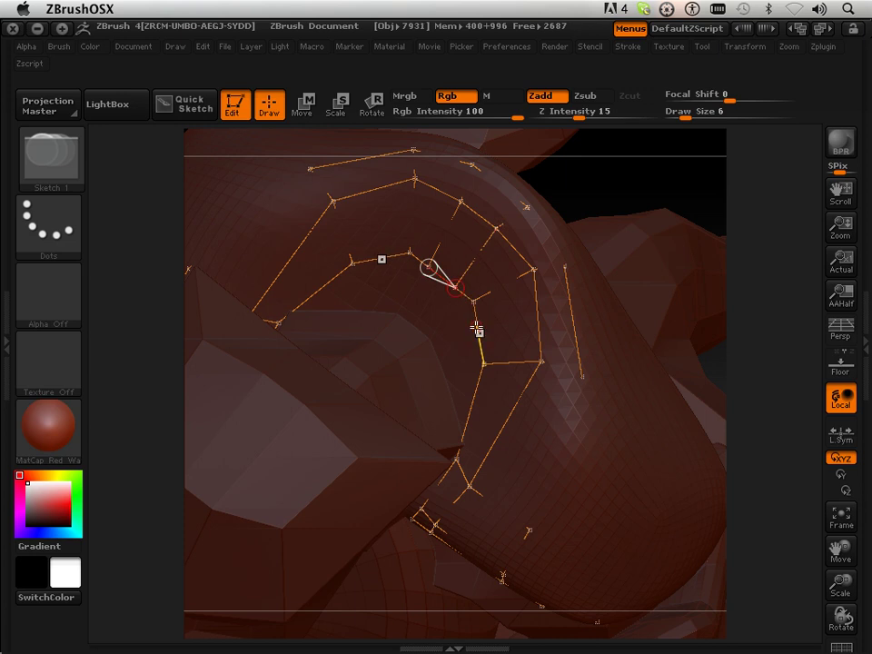
Step: Preview the generated mesh and inspect the inner band from the front, then return to the topology lines
key(a)
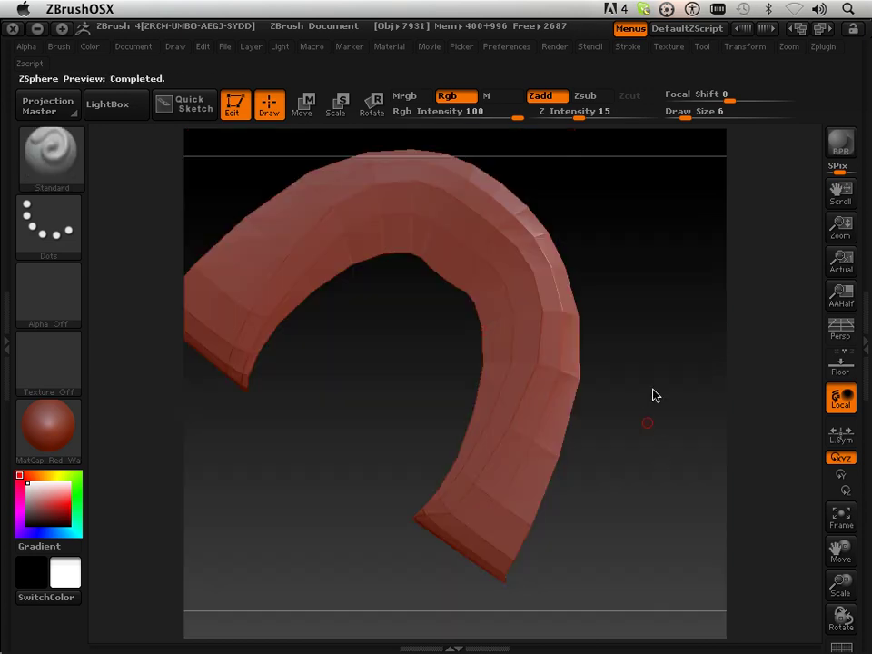
mouse_move(653, 393)
mouse_down()
mouse_move(652, 329)
mouse_move(698, 300)
mouse_move(687, 305)
mouse_up()
key(a)
Step: Extend two points outward from the strip's outer edge toward the arm and connect them to form a new outer quad
drag(500, 421, 520, 386)
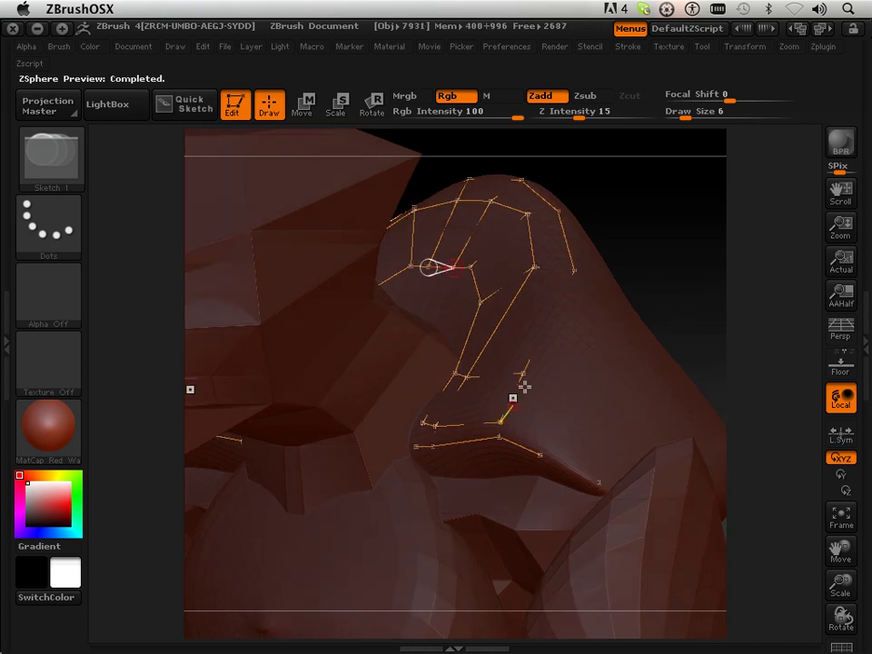
shift+click(524, 373)
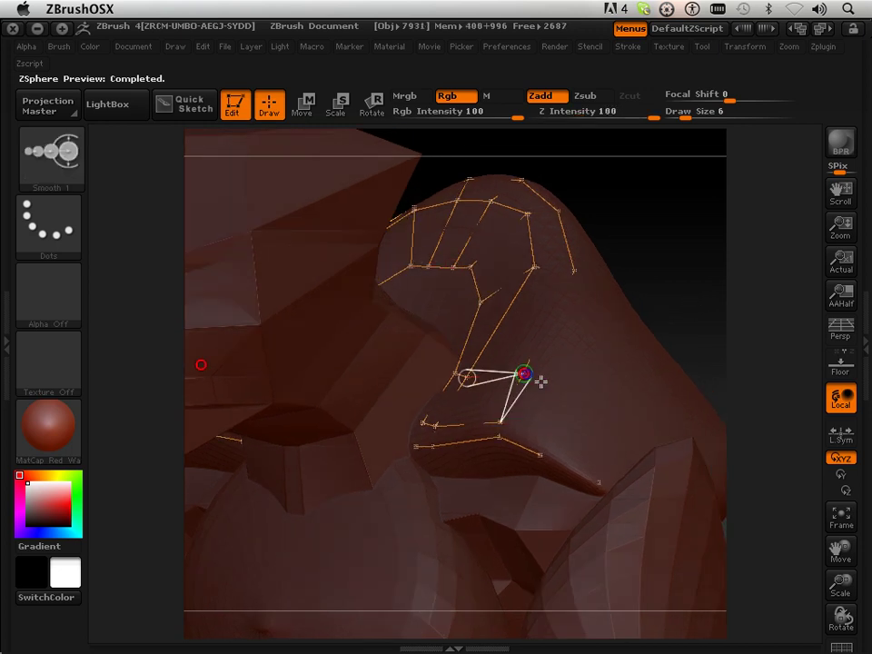
click(576, 413)
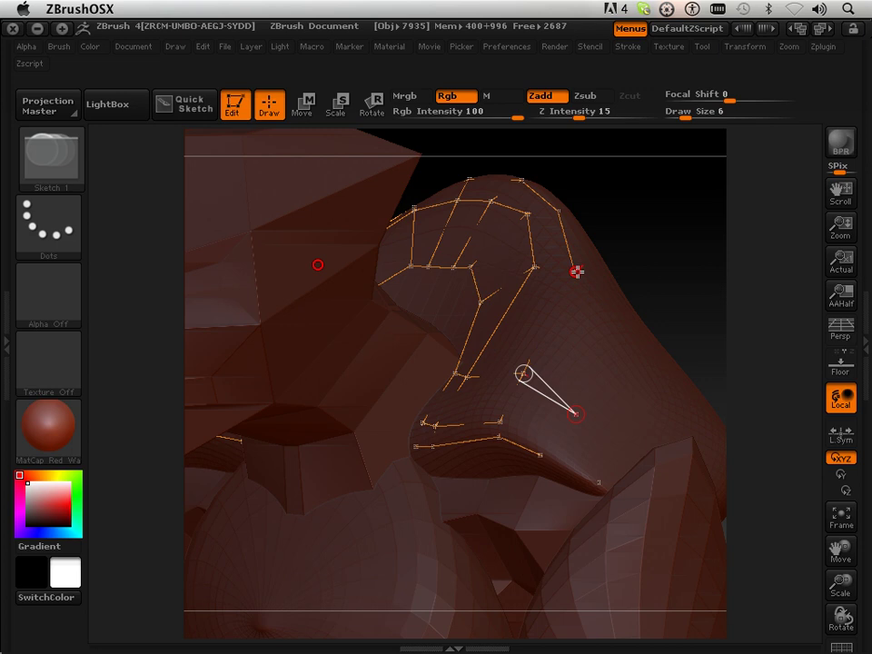
shift+click(576, 274)
click(610, 310)
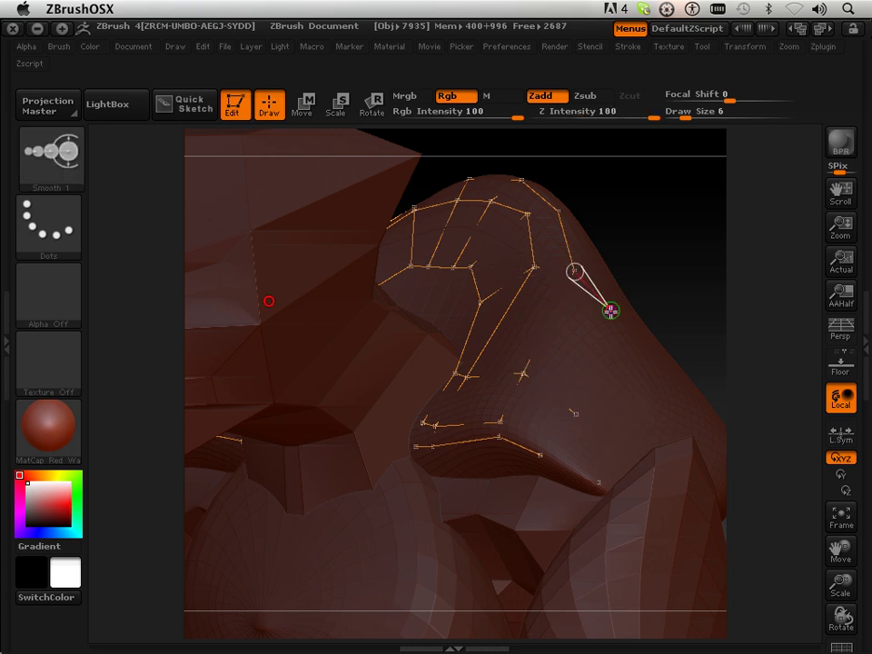
click(576, 413)
shift+click(576, 413)
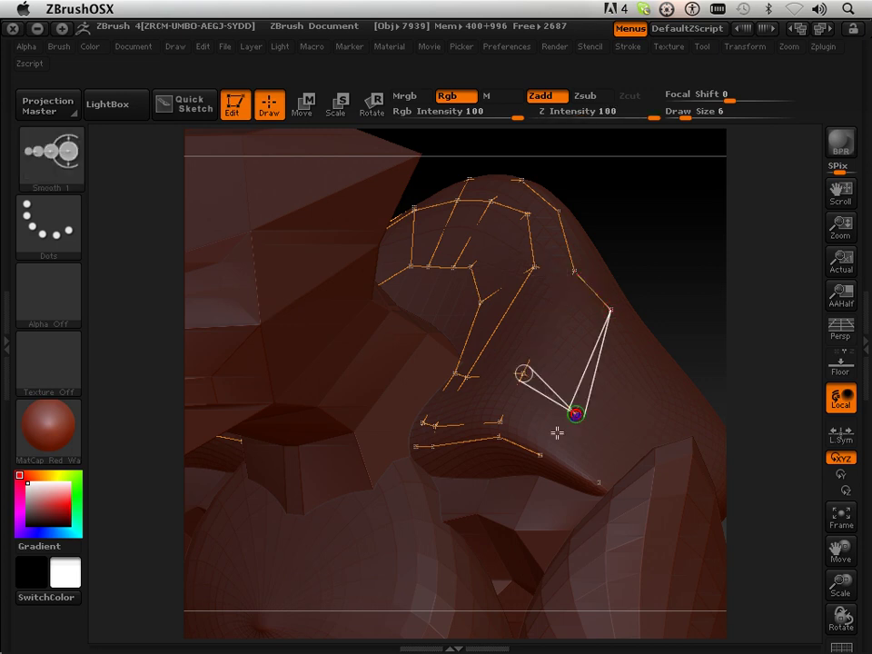
Step: Add a point below the new lower outer point, connect it to the front rim line, and preview the mesh
click(553, 437)
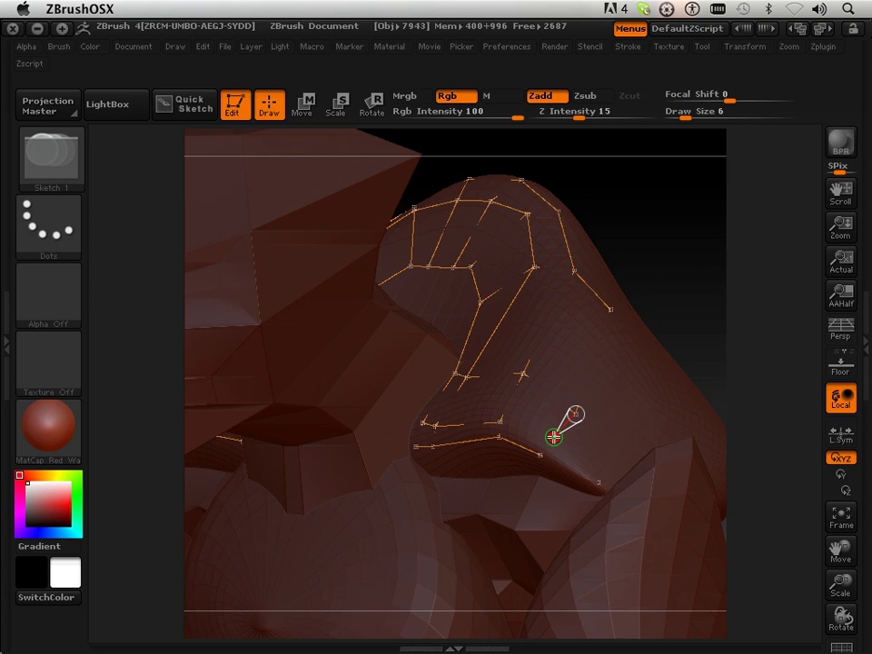
shift+click(553, 437)
click(540, 455)
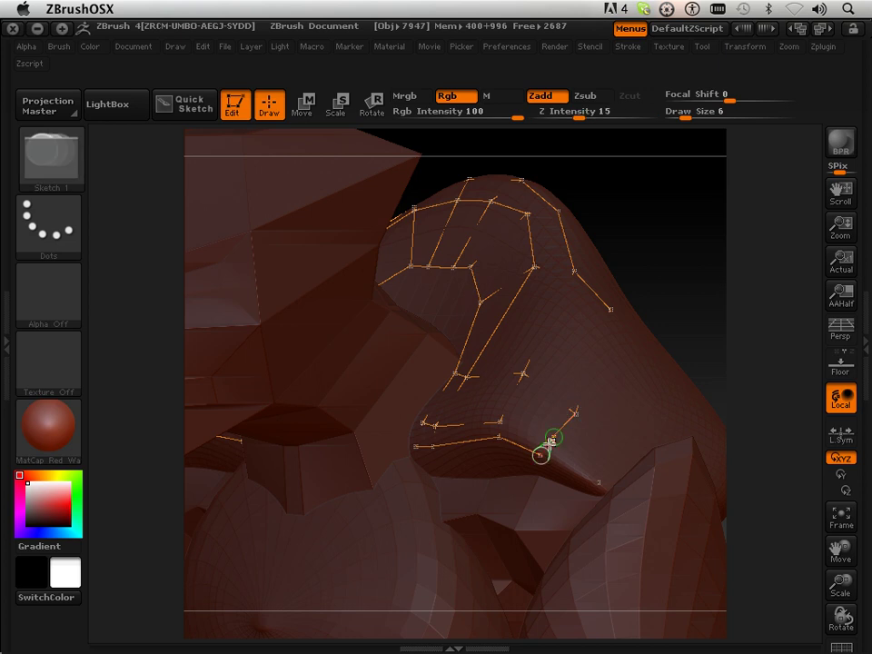
key(a)
key(a)
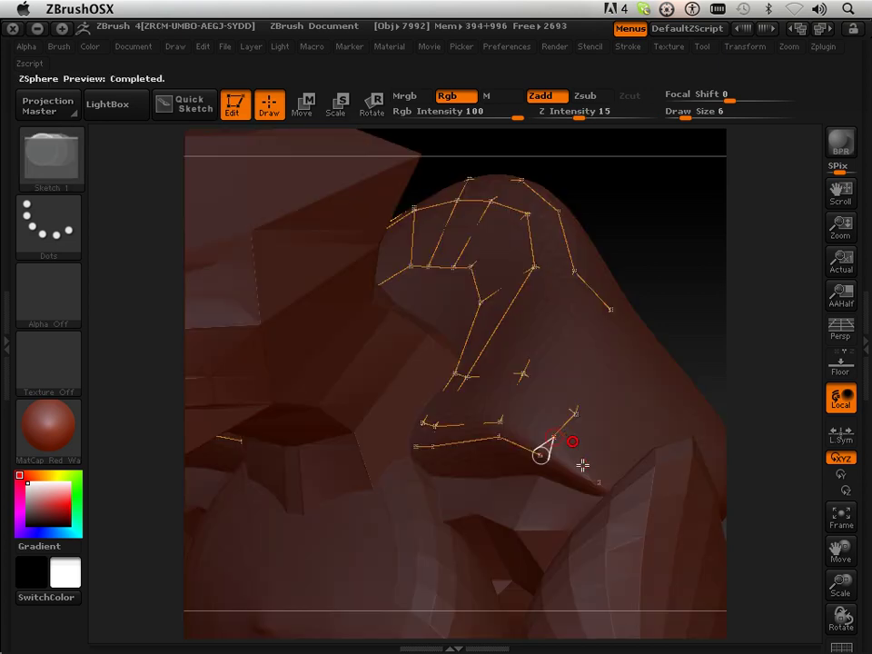
Step: Add a point farther toward the arm just above the rim, connect it to the rim's end point, and preview the mesh
shift+click(560, 443)
click(606, 466)
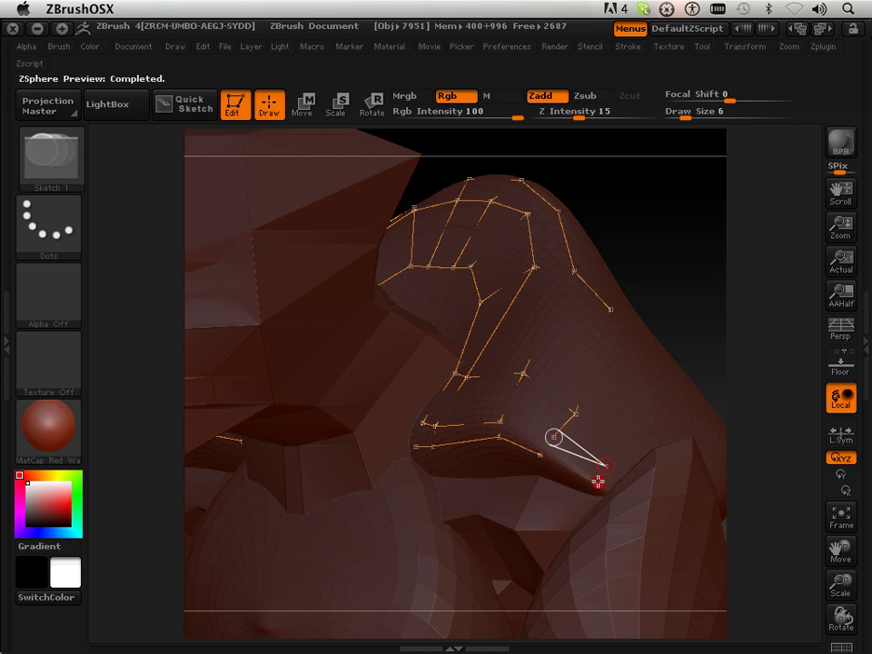
shift+click(605, 468)
click(600, 483)
key(a)
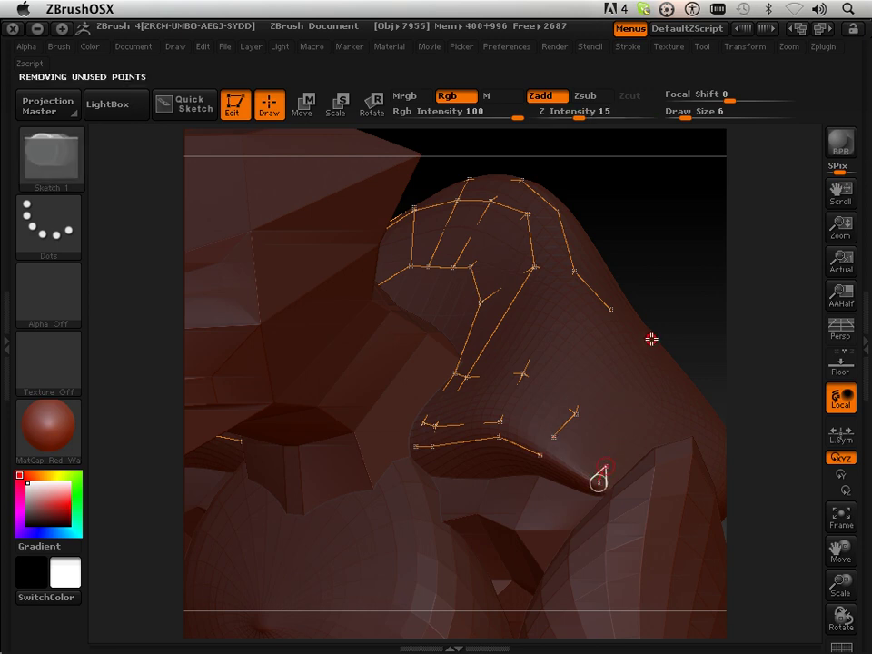
key(a)
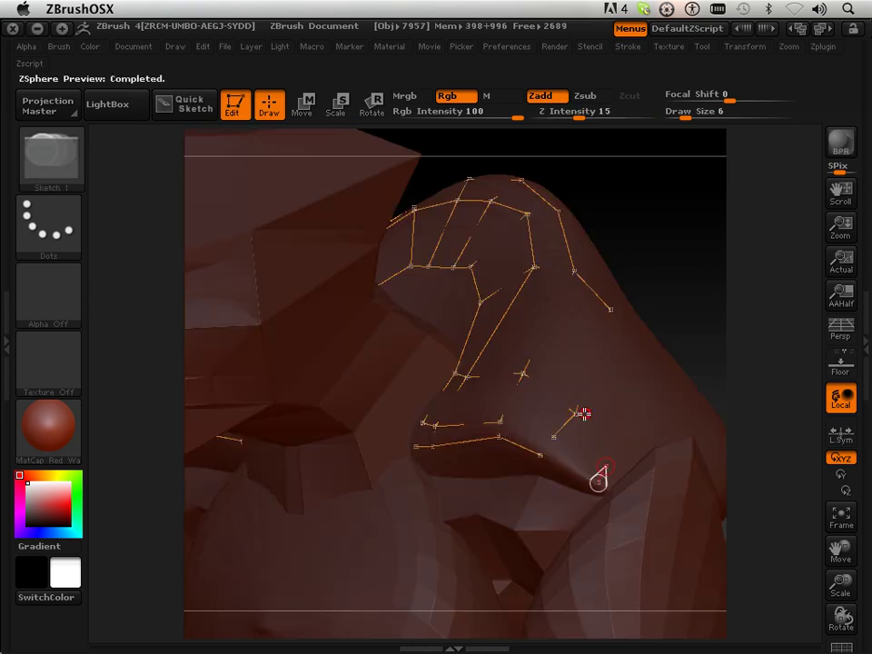
Step: Add a second quad above the rim near the arm, joined to the lower outer point, and preview the mesh
key(shift)
shift+click(578, 418)
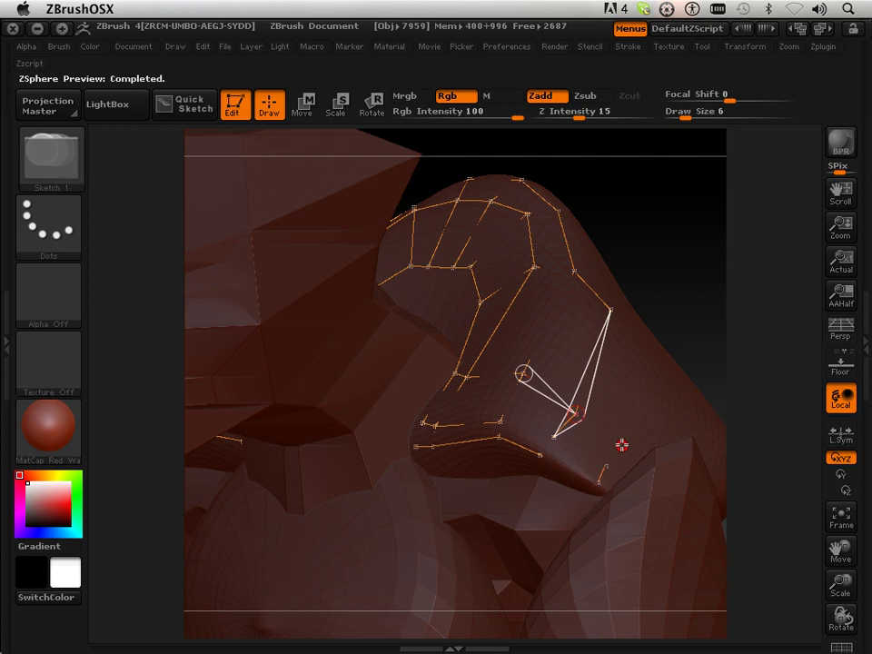
shift+click(622, 445)
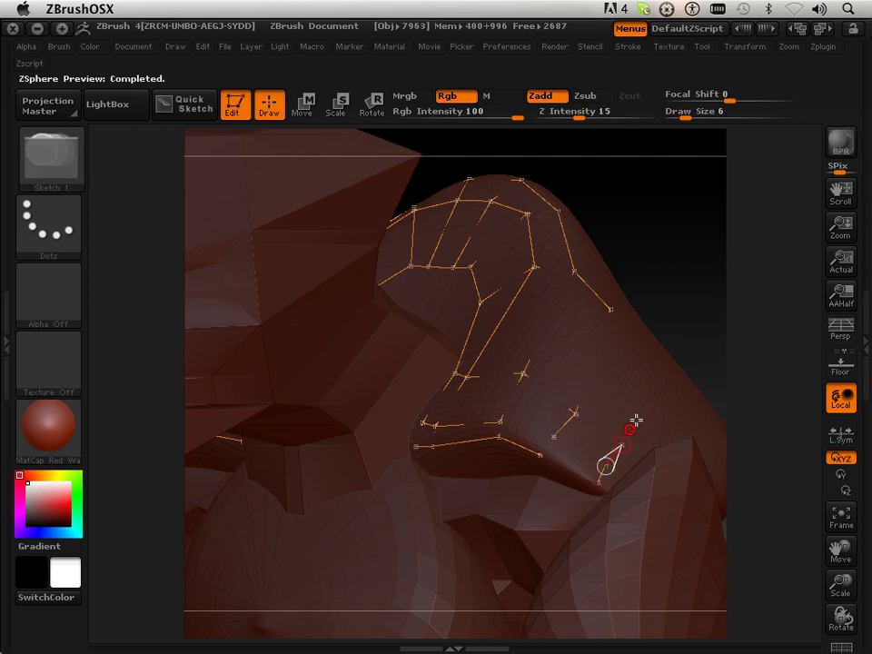
key(a)
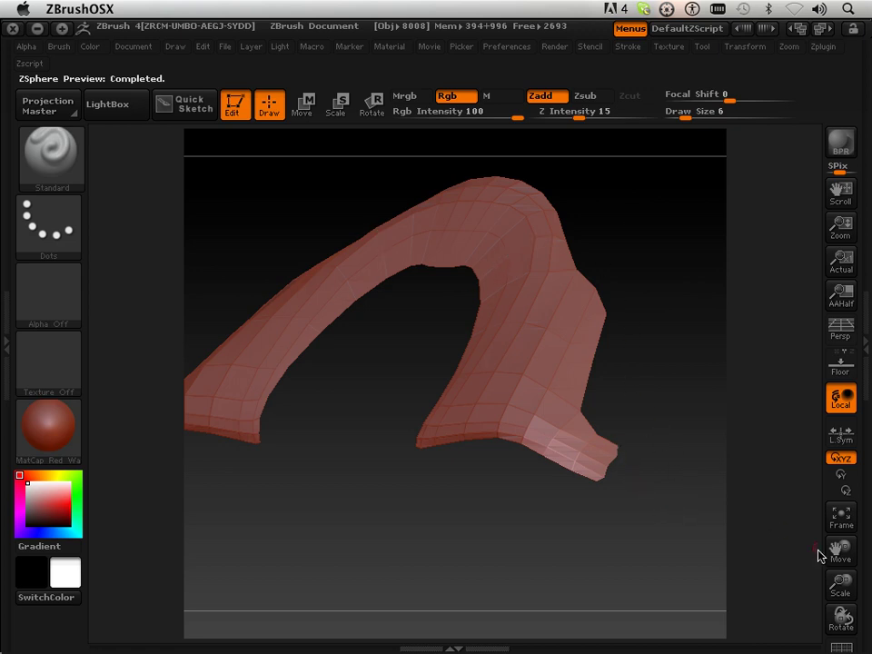
key(a)
drag(841, 585, 820, 537)
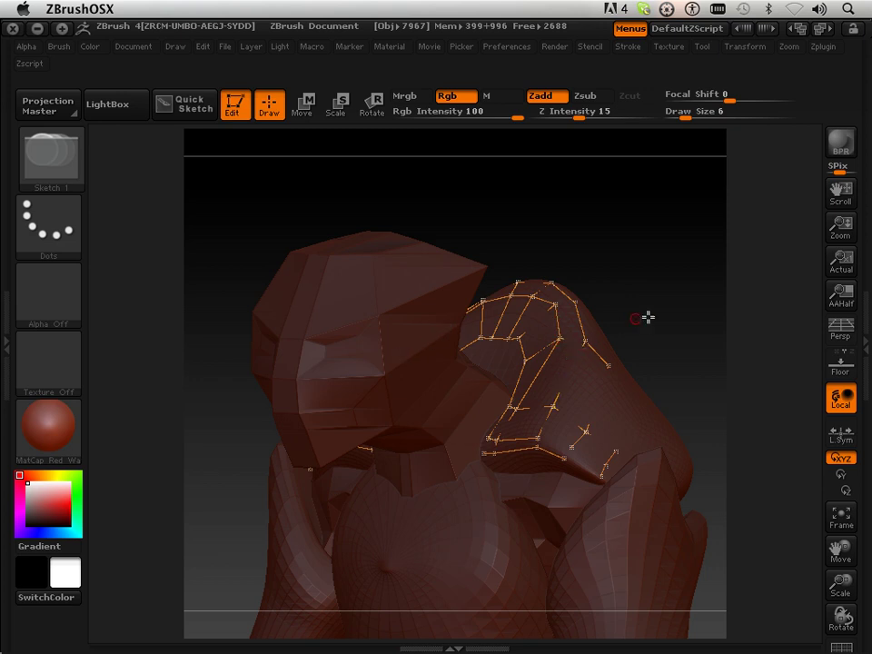
Step: Preview the mesh from another angle and clear the leftover preview image from the canvas layer
key(a)
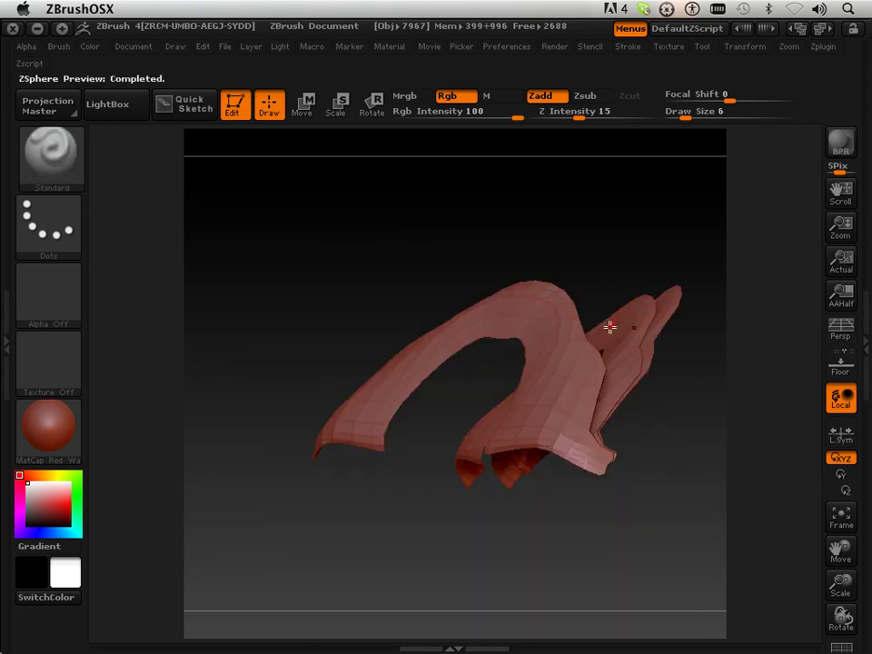
mouse_move(592, 261)
mouse_down()
mouse_move(576, 261)
mouse_move(644, 302)
mouse_move(664, 286)
mouse_move(640, 273)
mouse_move(627, 240)
mouse_up()
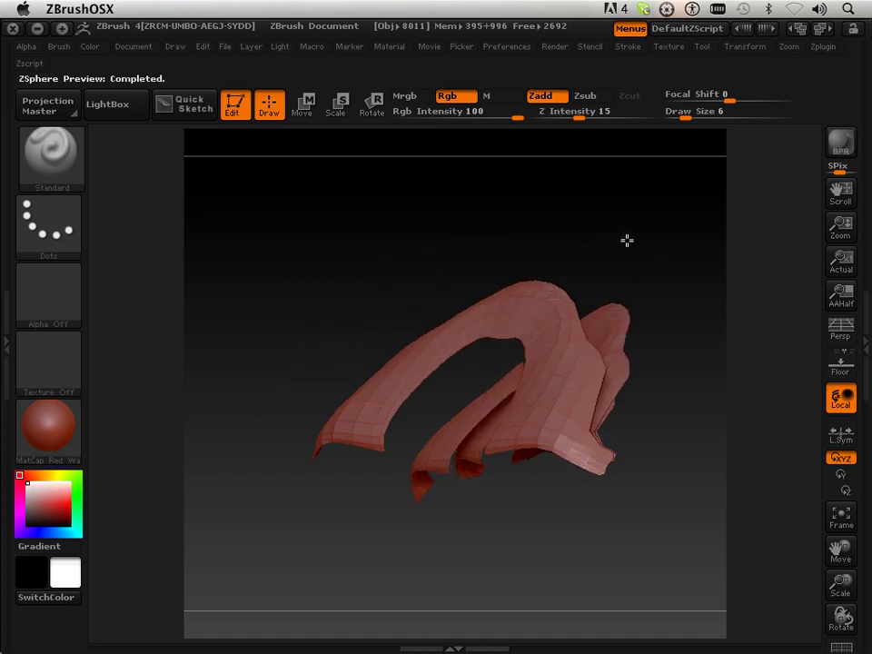
key(a)
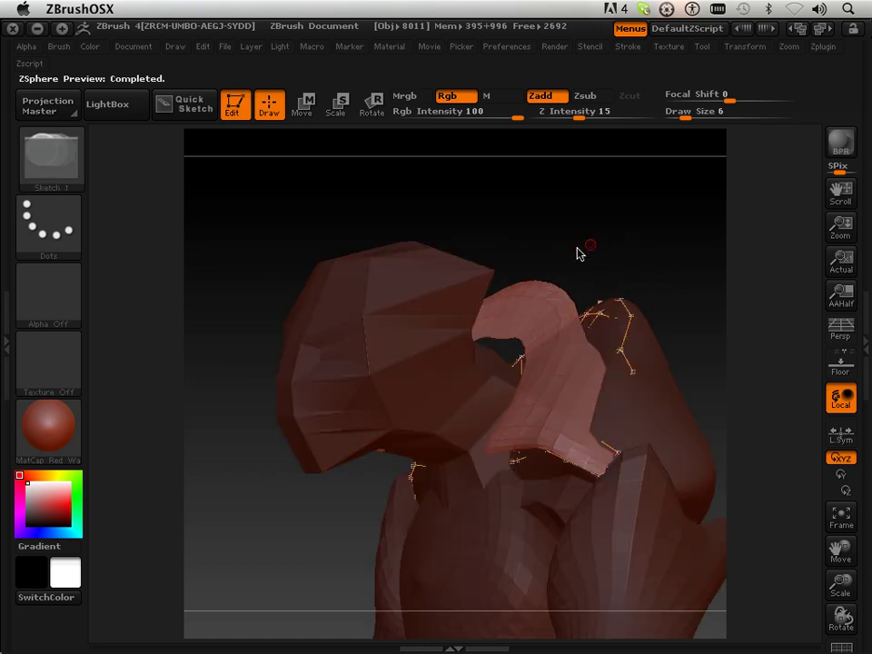
click(253, 50)
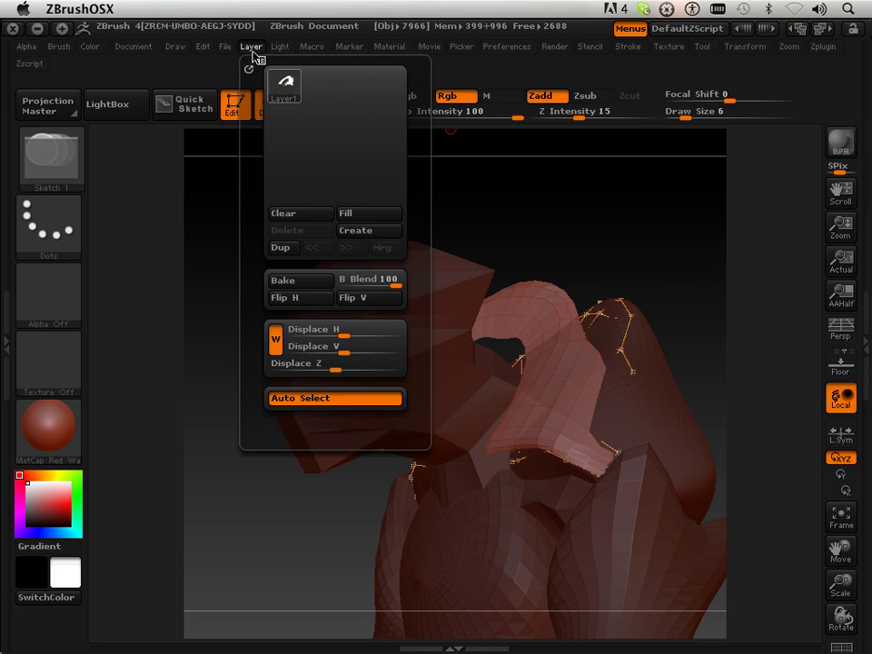
click(289, 213)
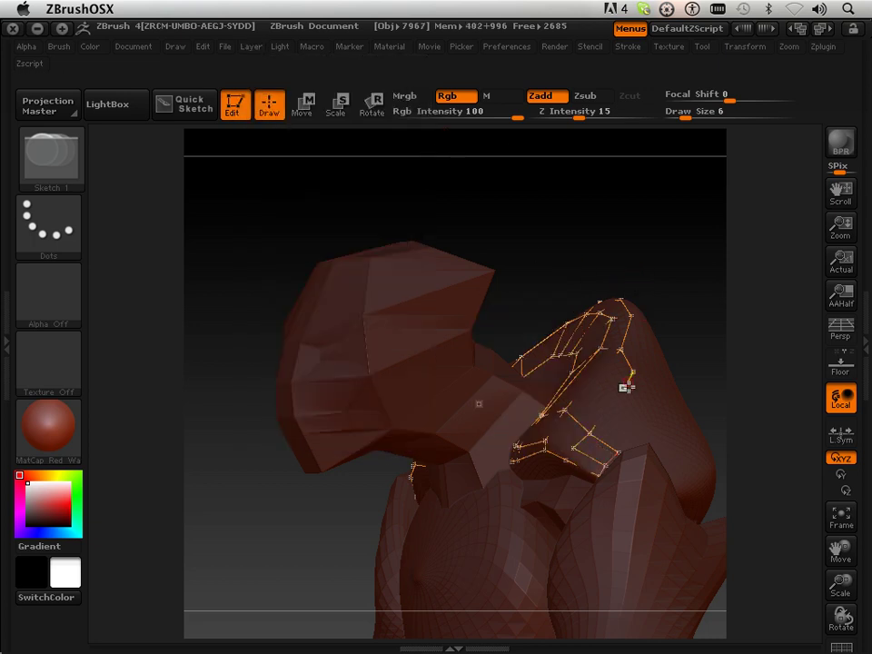
Step: Connect the strip's lower outer point to the rim quads and add two linked points extending them toward the arm
key(shift)
shift+click(634, 375)
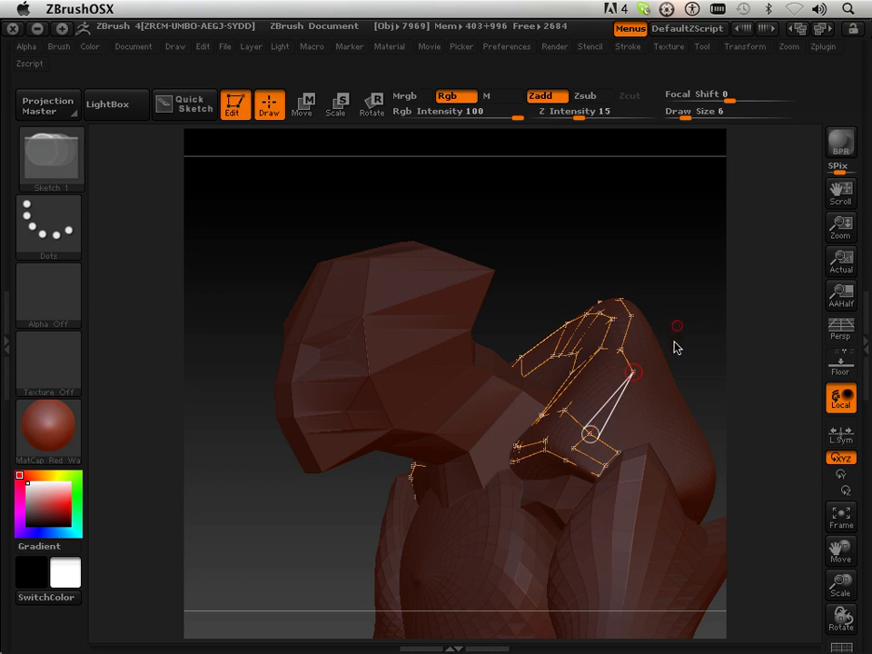
key(shift)
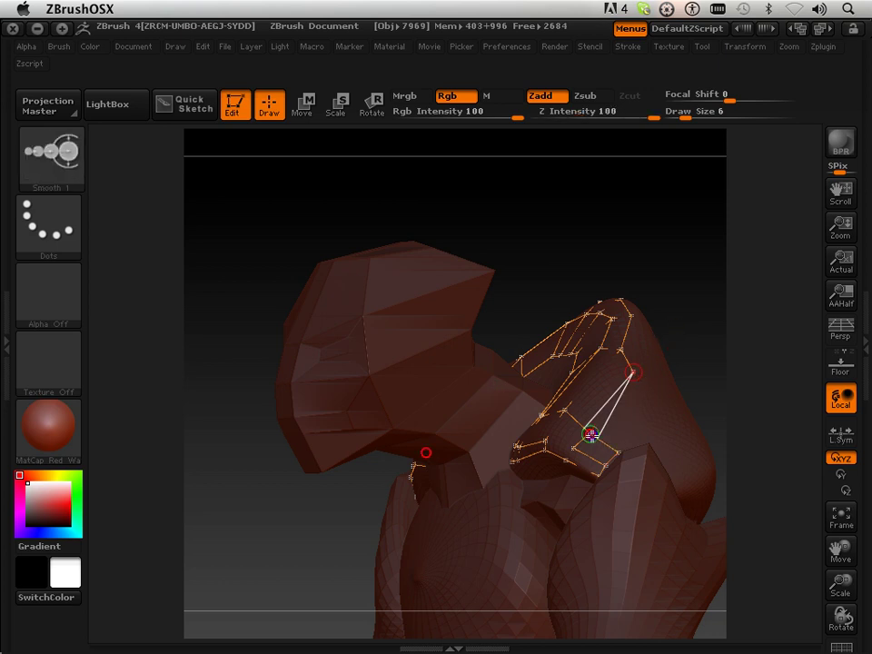
shift+click(592, 436)
click(625, 424)
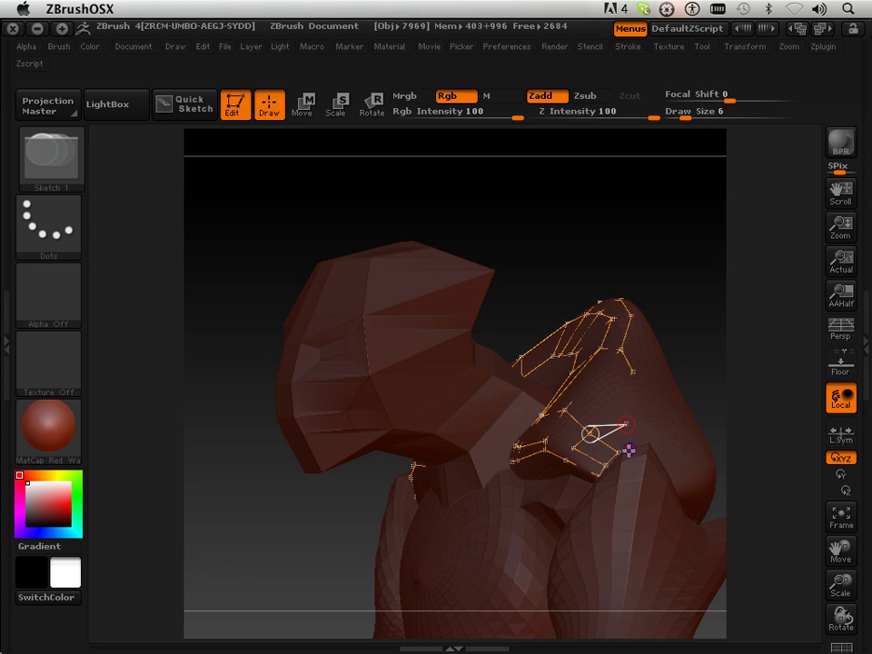
key(shift)
shift+click(620, 453)
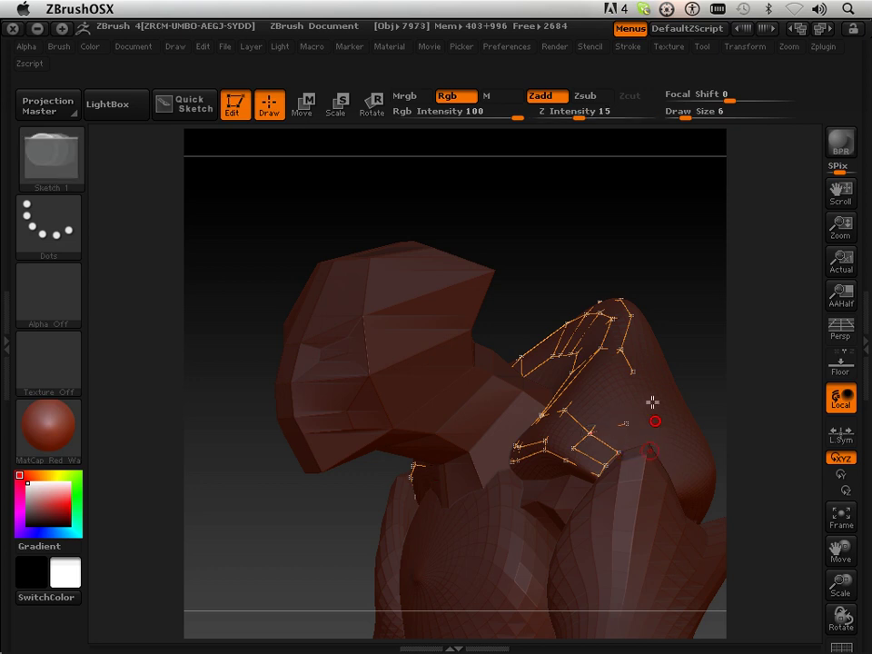
key(shift)
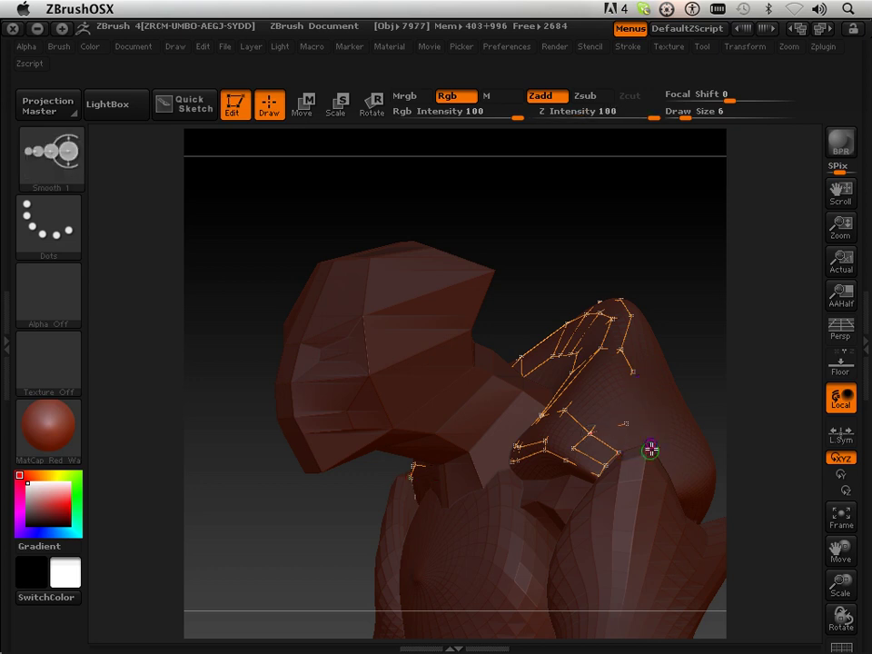
Step: Add a point below the strip's outer end point, join it to the new point above the arm, and preview the mesh
shift+click(635, 372)
click(653, 393)
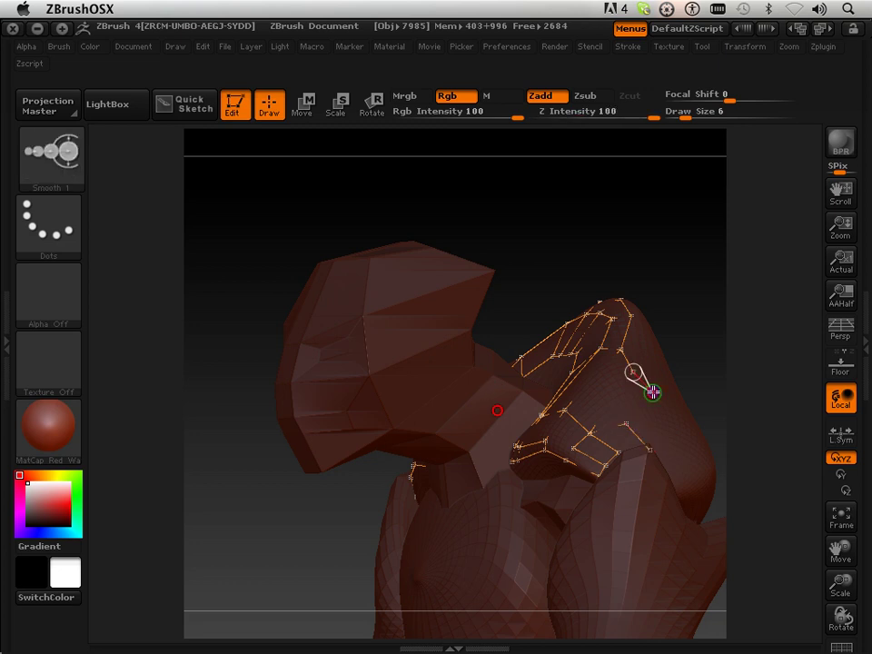
key(a)
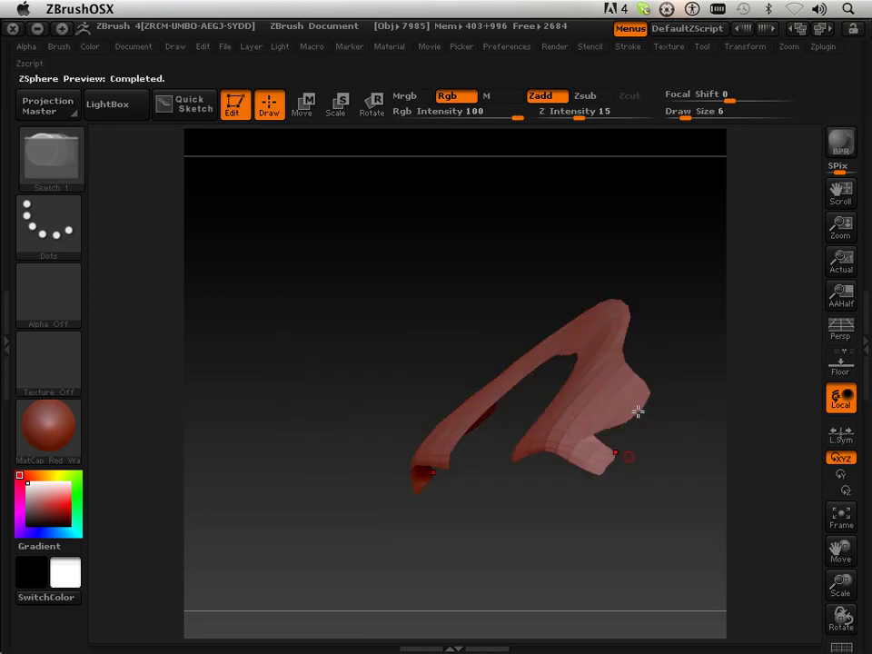
mouse_move(671, 435)
mouse_down()
mouse_move(659, 447)
mouse_move(674, 444)
mouse_up()
drag(835, 555, 750, 552)
mouse_move(837, 550)
mouse_down()
mouse_move(795, 565)
mouse_move(772, 544)
mouse_move(639, 501)
mouse_move(594, 467)
mouse_move(600, 470)
mouse_up()
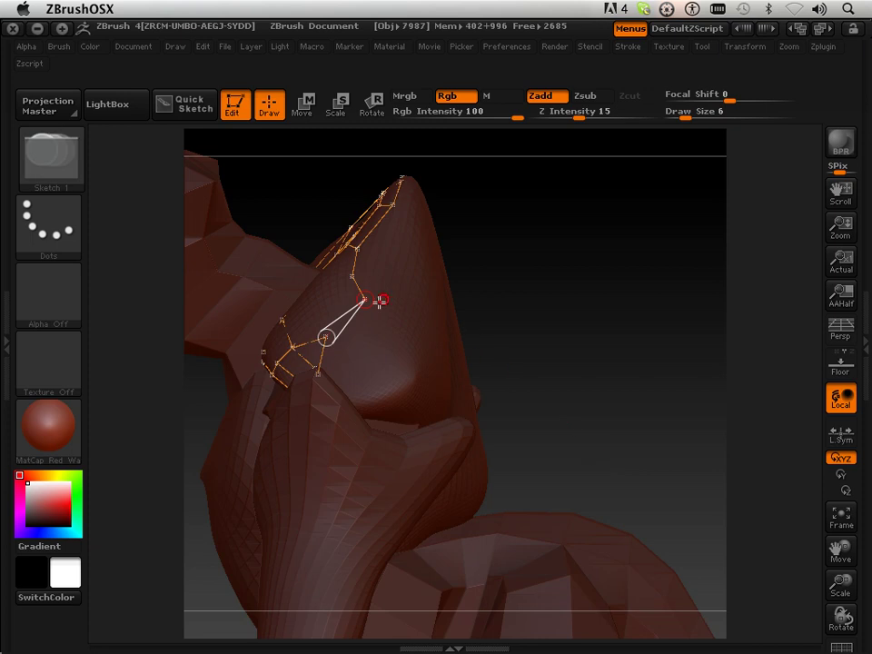
Step: Add two points lower down the shell's side, connect them into a large quad above the arm, and preview the mesh
key(shift)
shift+click(366, 301)
click(419, 375)
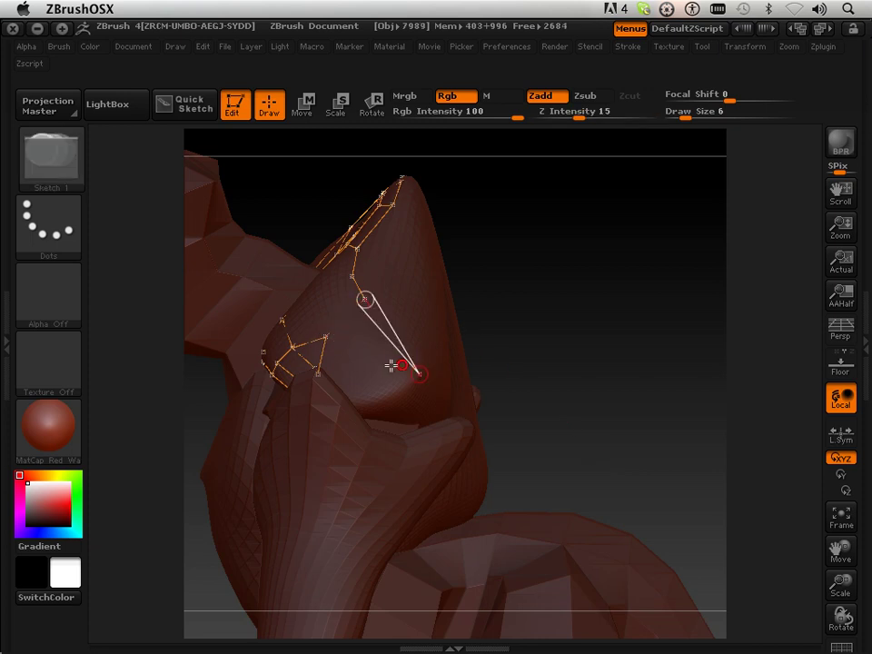
shift+click(328, 337)
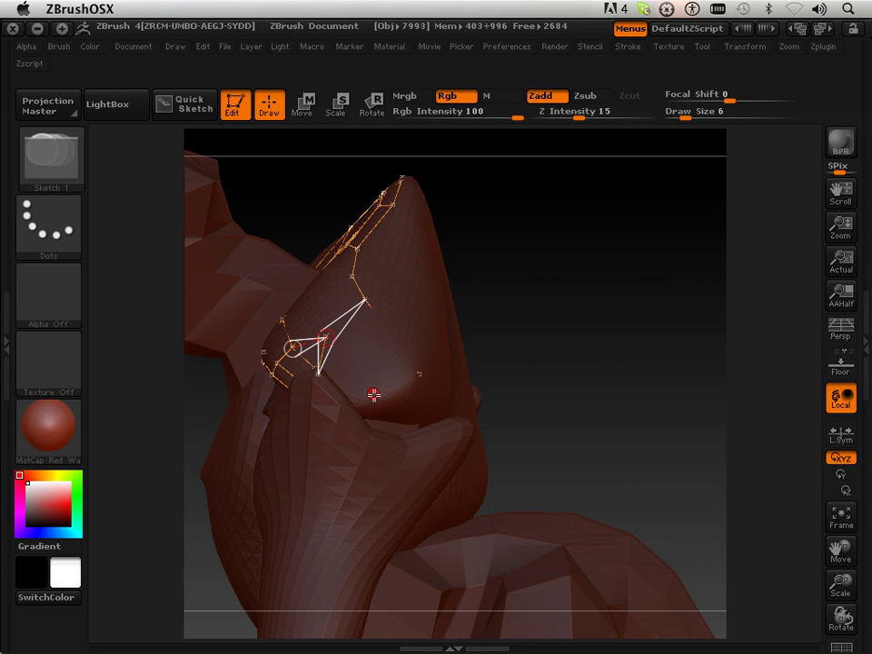
click(376, 394)
shift+click(375, 394)
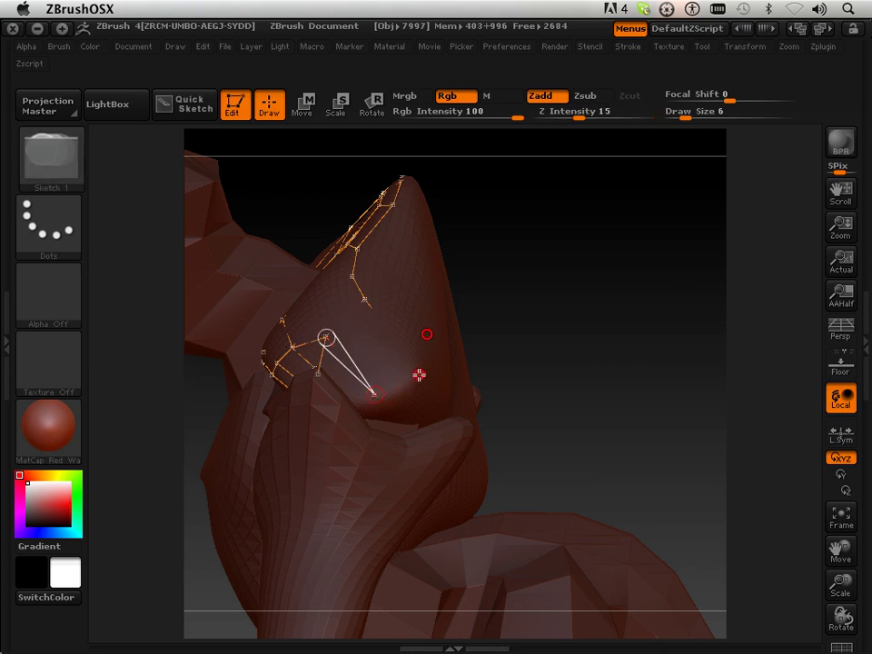
click(419, 374)
key(a)
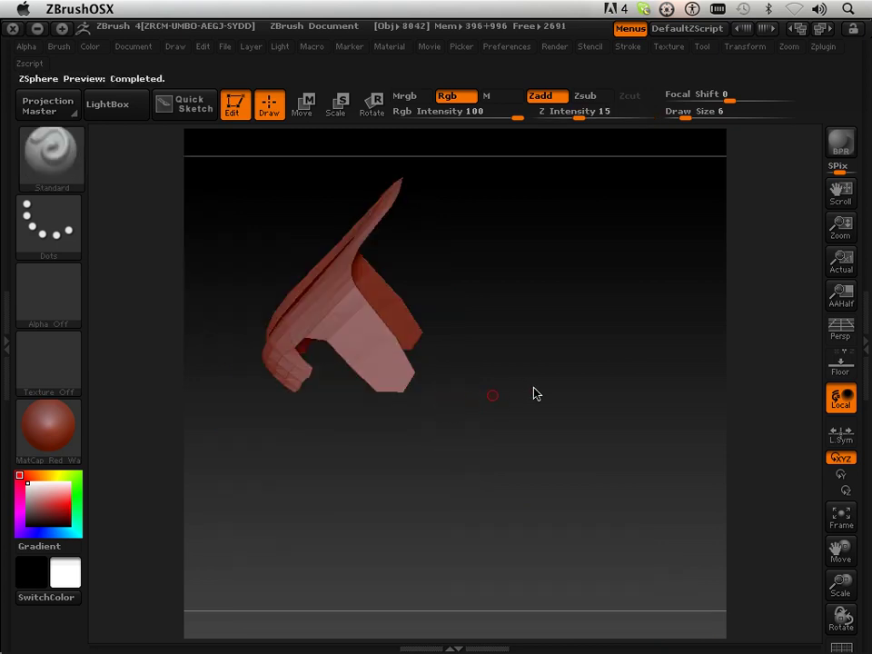
mouse_move(534, 392)
mouse_down()
mouse_move(578, 395)
mouse_move(523, 396)
mouse_move(534, 381)
mouse_up()
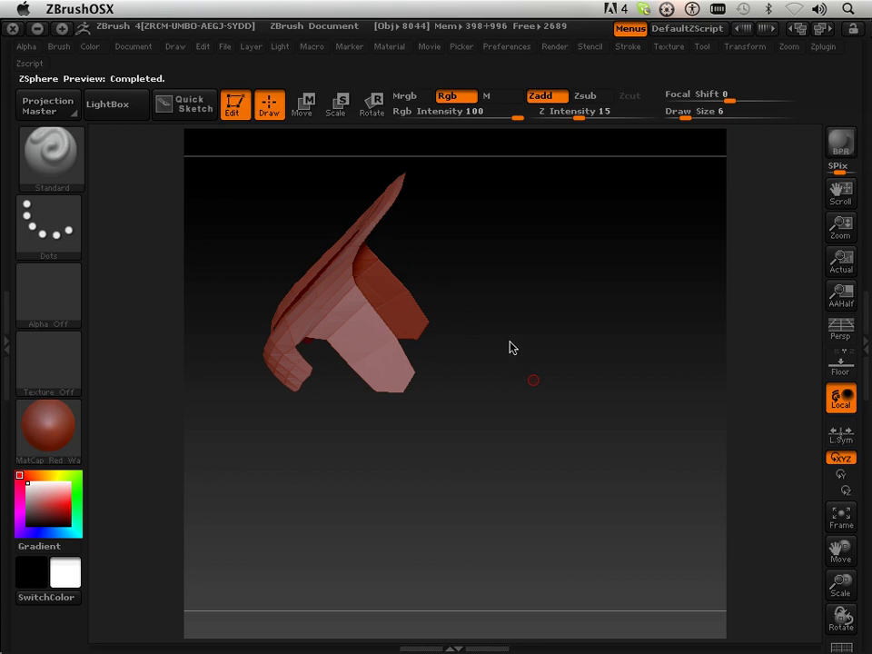
key(a)
Step: Add two linked points outside the strip's outer edge on the shell's side to form a new outer quad
drag(564, 306, 553, 302)
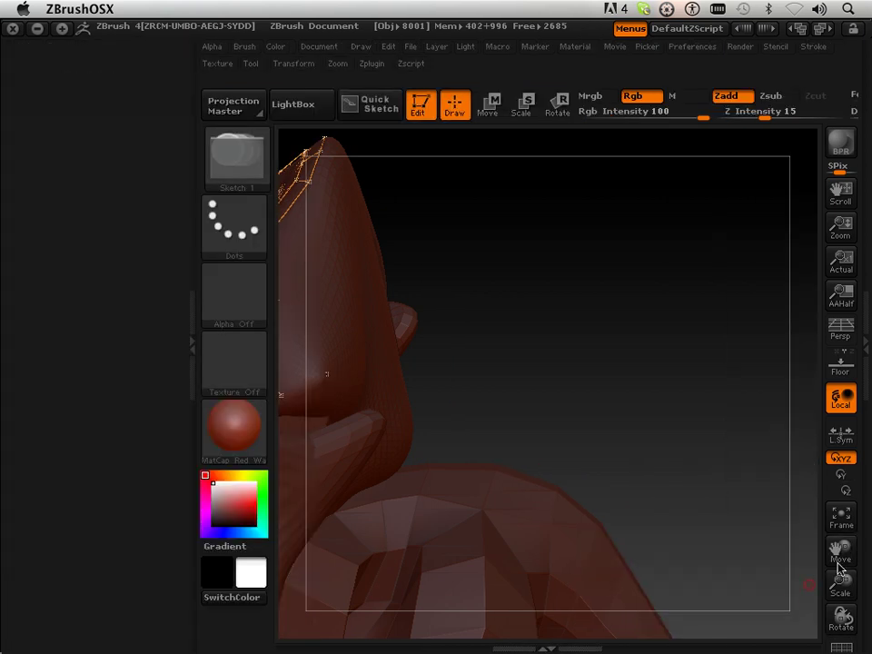
drag(840, 552, 870, 652)
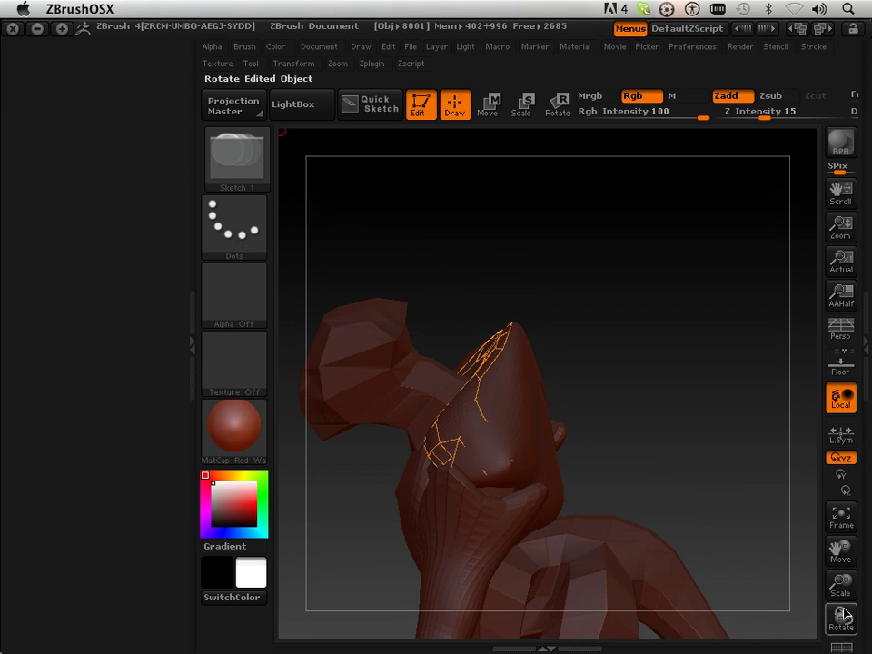
drag(840, 587, 857, 651)
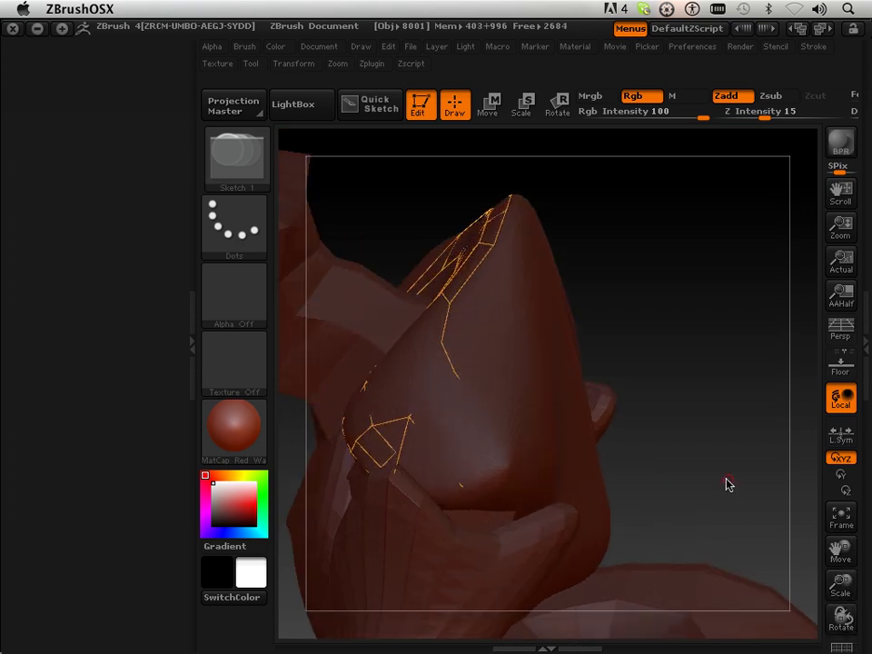
mouse_move(674, 346)
mouse_down()
mouse_move(676, 366)
mouse_move(668, 367)
mouse_up()
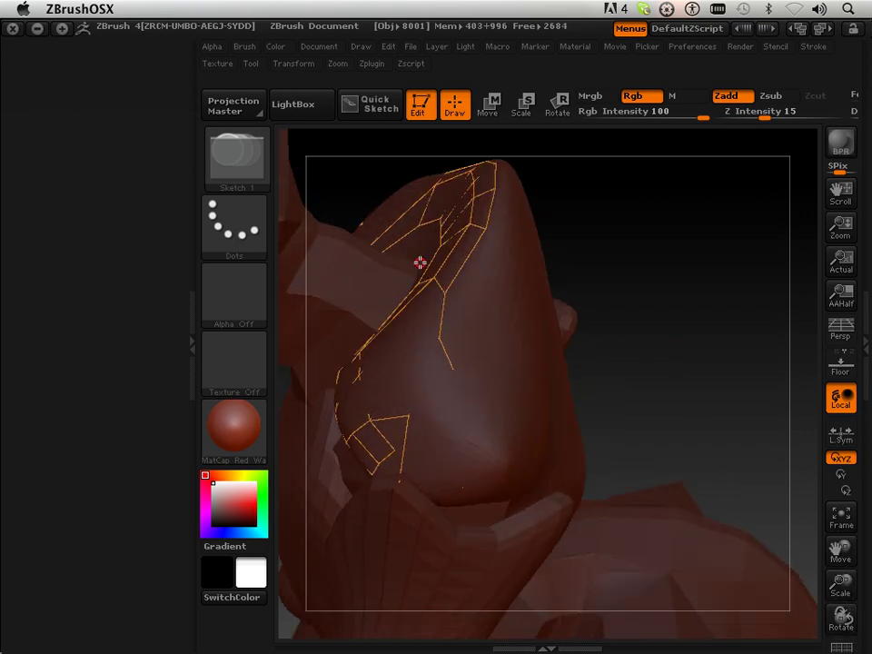
shift+click(444, 297)
click(478, 320)
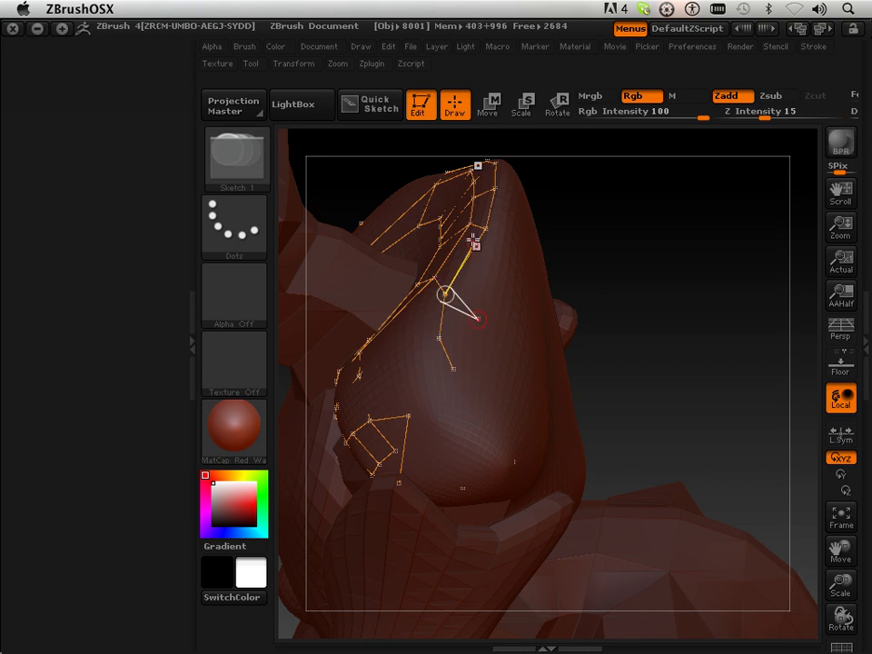
shift+click(485, 231)
click(502, 244)
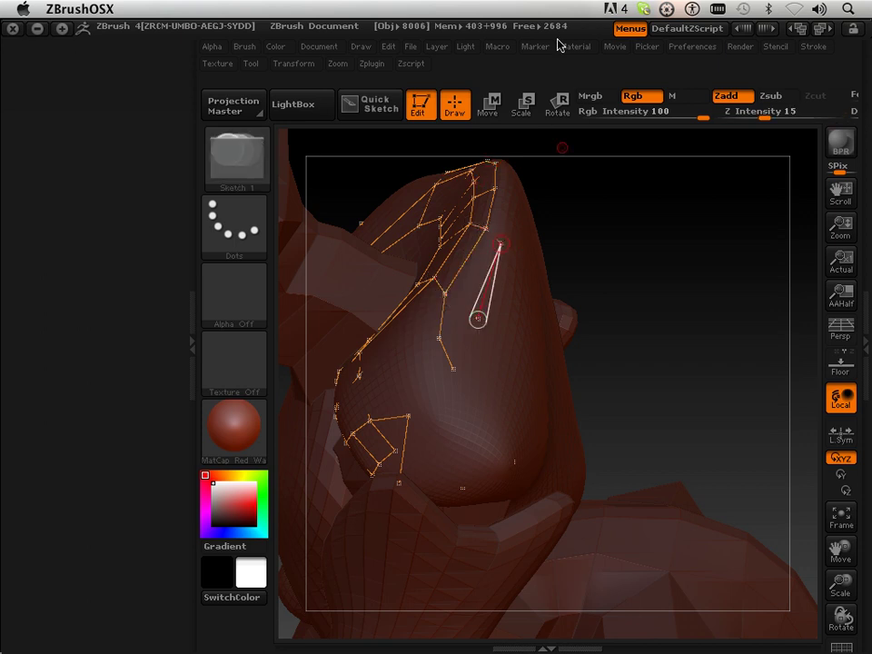
Step: Lower the Front Opacity in the Draw preferences to 0.74
click(694, 48)
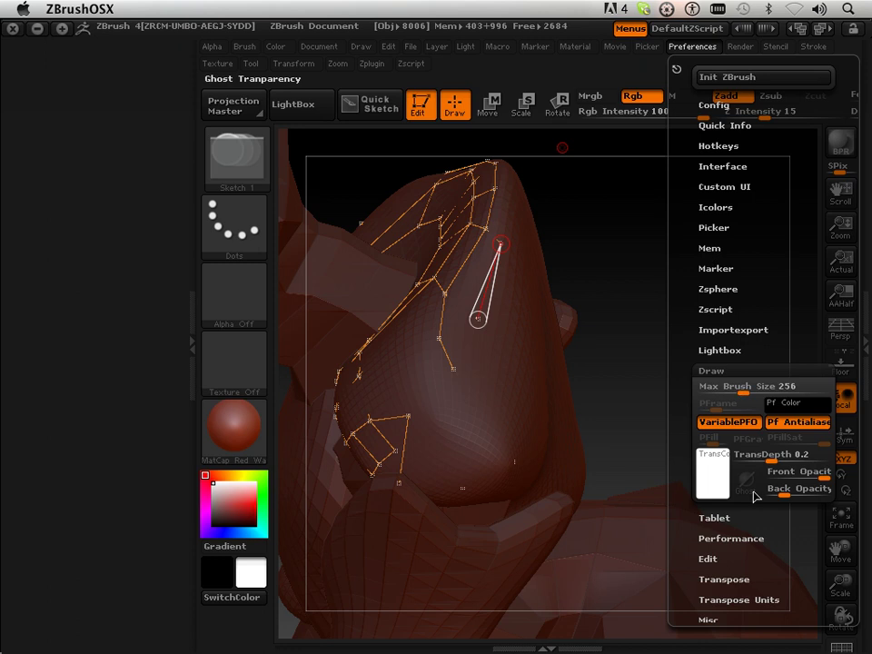
drag(815, 479, 812, 479)
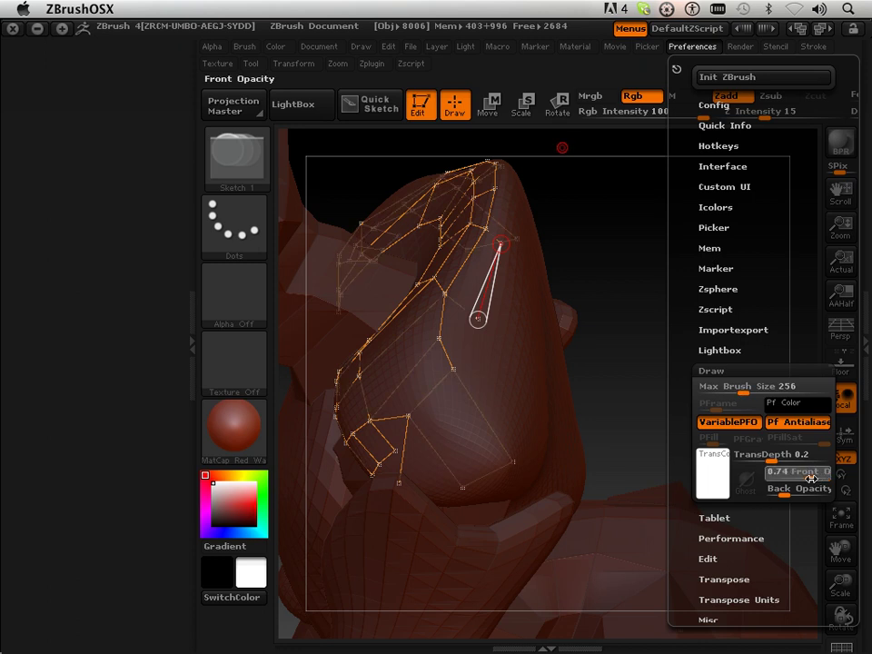
mouse_move(623, 318)
mouse_down()
mouse_move(639, 337)
mouse_move(627, 338)
mouse_up()
Step: Connect the new outer quad's lower point to the upper corner of the large side quad and preview the mesh
key(shift)
shift+click(476, 326)
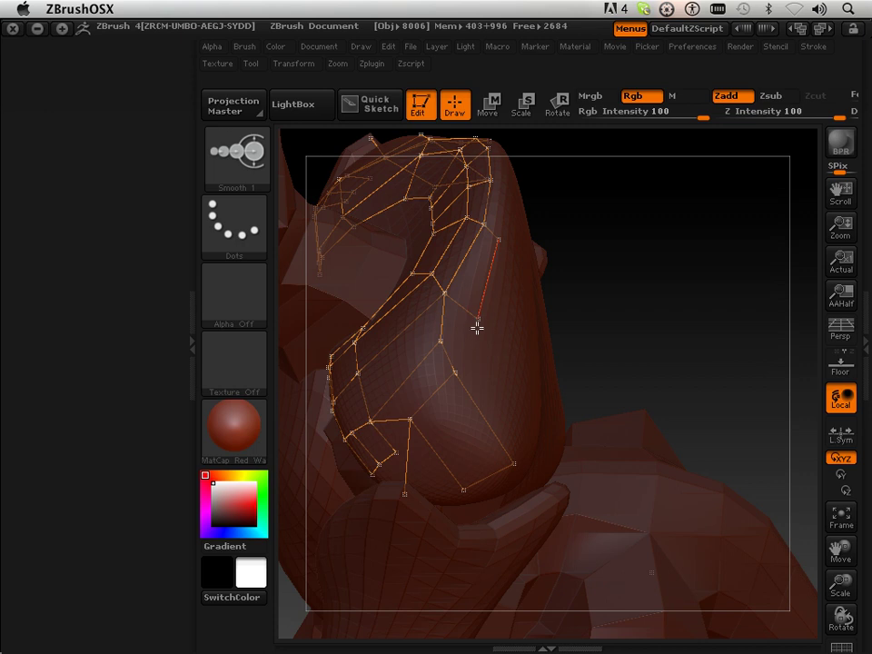
click(455, 372)
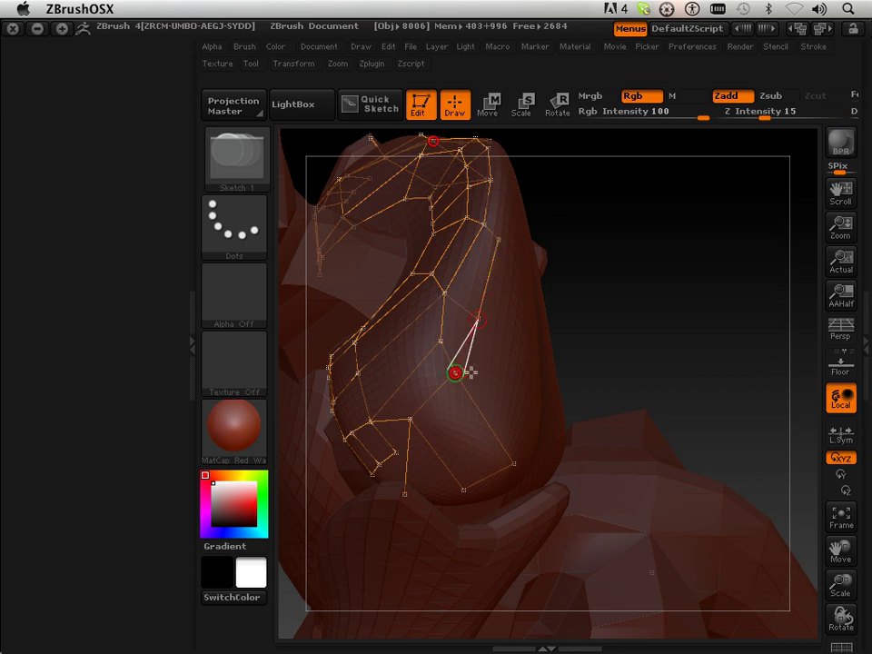
key(a)
mouse_move(630, 337)
mouse_down()
mouse_move(601, 331)
mouse_move(629, 358)
mouse_up()
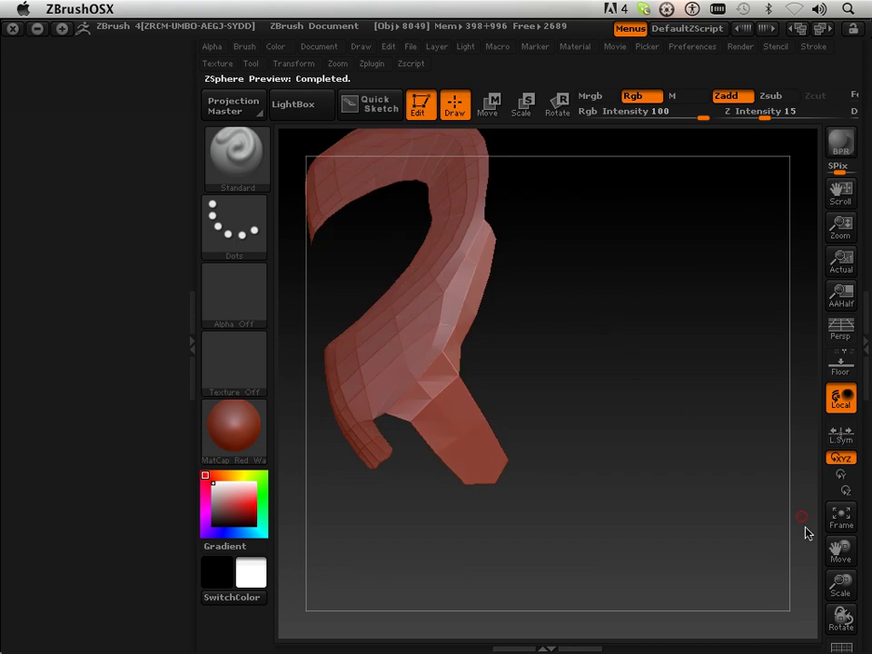
drag(836, 549, 859, 585)
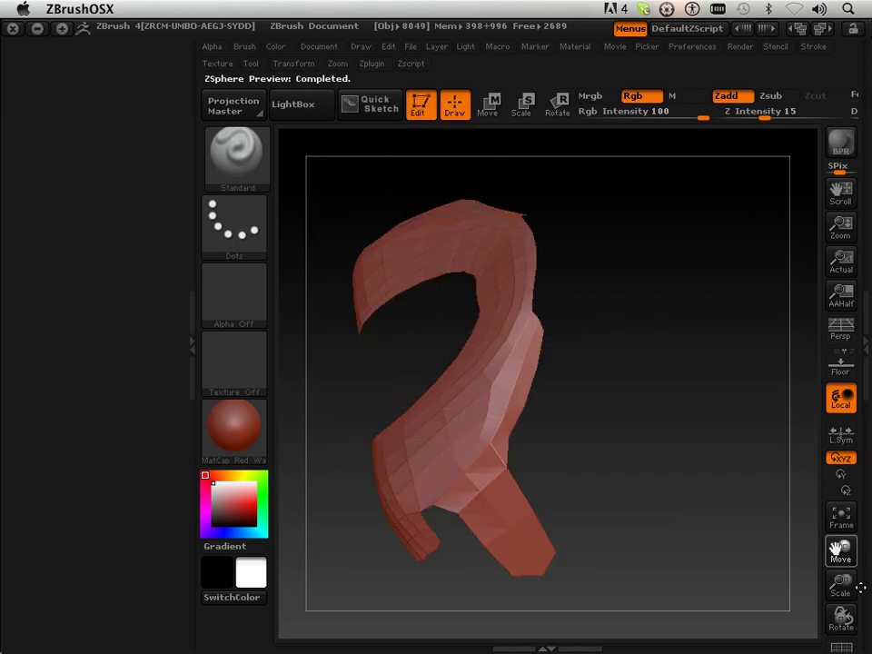
key(a)
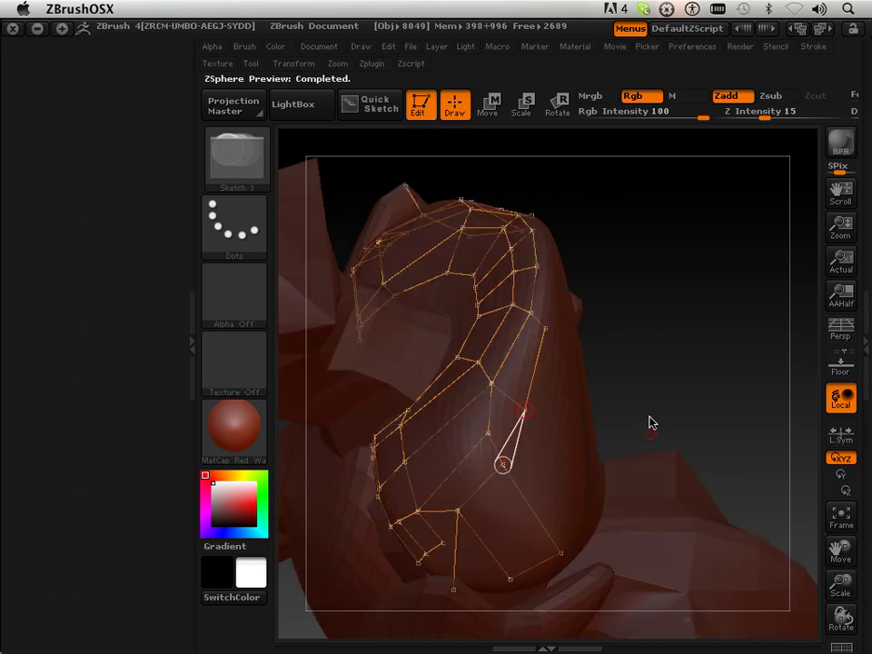
Step: Add outer points beside the strip's upper edge, connect them down to the outer quad's top point, and preview the mesh
drag(622, 377, 606, 398)
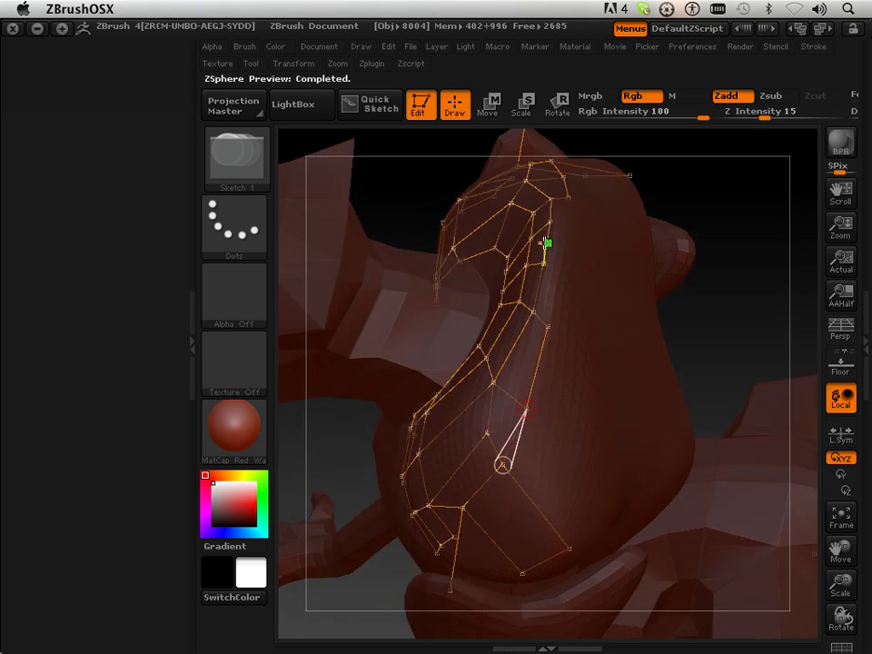
shift+click(546, 257)
shift+click(546, 264)
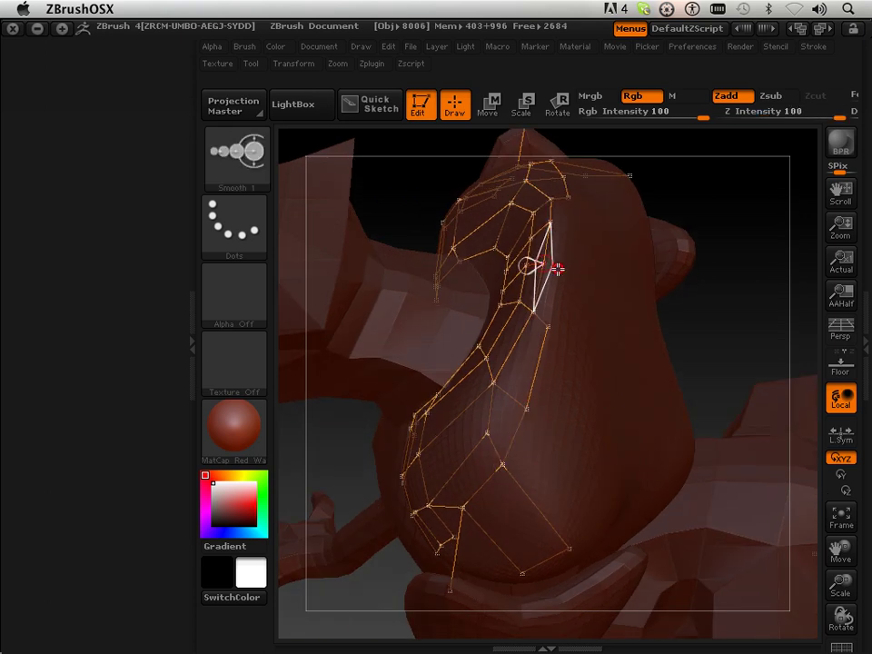
click(558, 270)
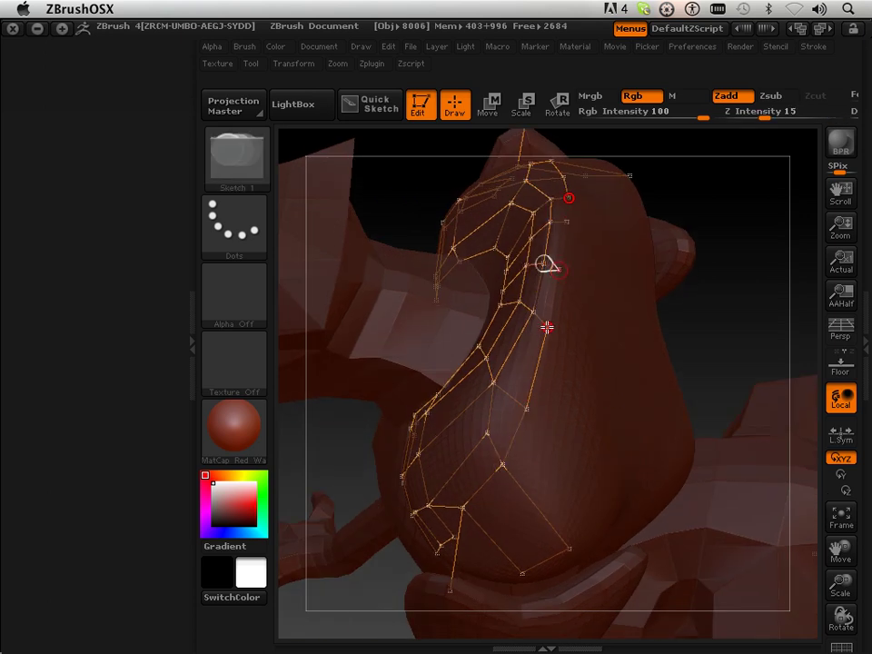
click(547, 327)
shift+click(559, 270)
key(a)
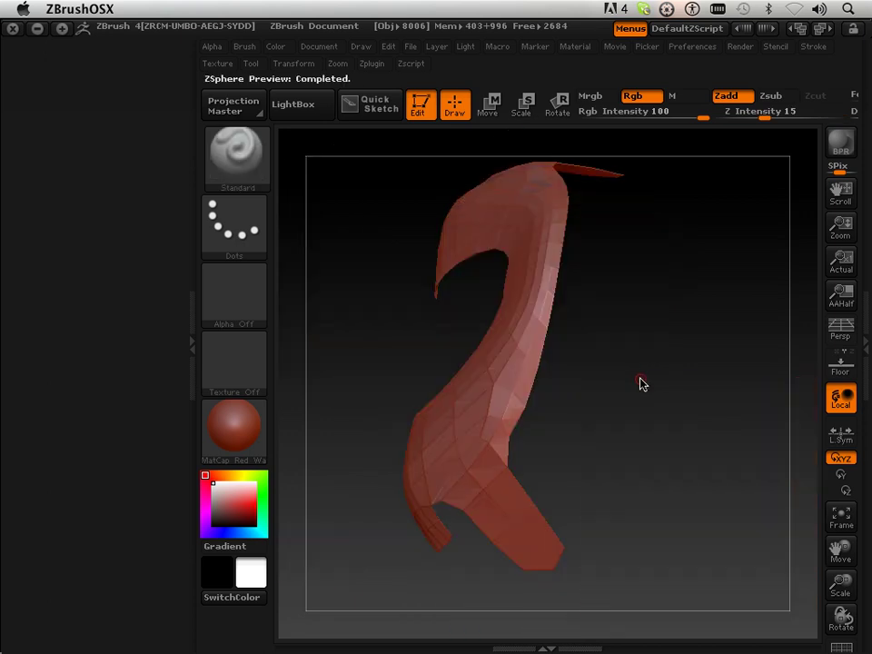
Step: Undo the misplaced point, bridge the lower gap between the large side quad and neighbouring small quad with an added point, and preview the mesh
key(a)
drag(718, 363, 698, 342)
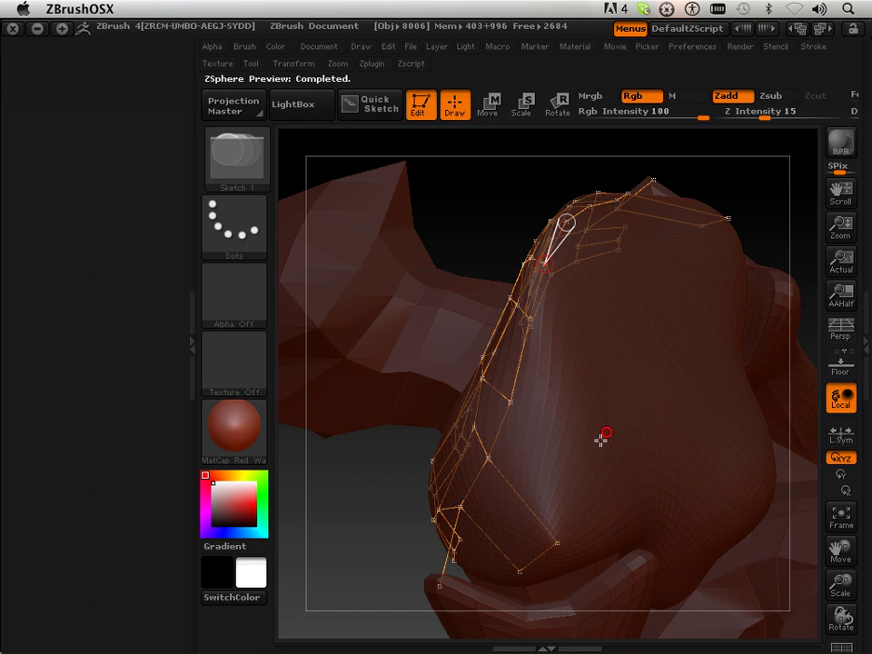
mouse_move(381, 510)
mouse_down()
mouse_move(356, 522)
mouse_move(365, 543)
mouse_move(336, 533)
mouse_move(284, 444)
mouse_move(385, 540)
mouse_move(421, 537)
mouse_move(393, 514)
mouse_move(423, 560)
mouse_up()
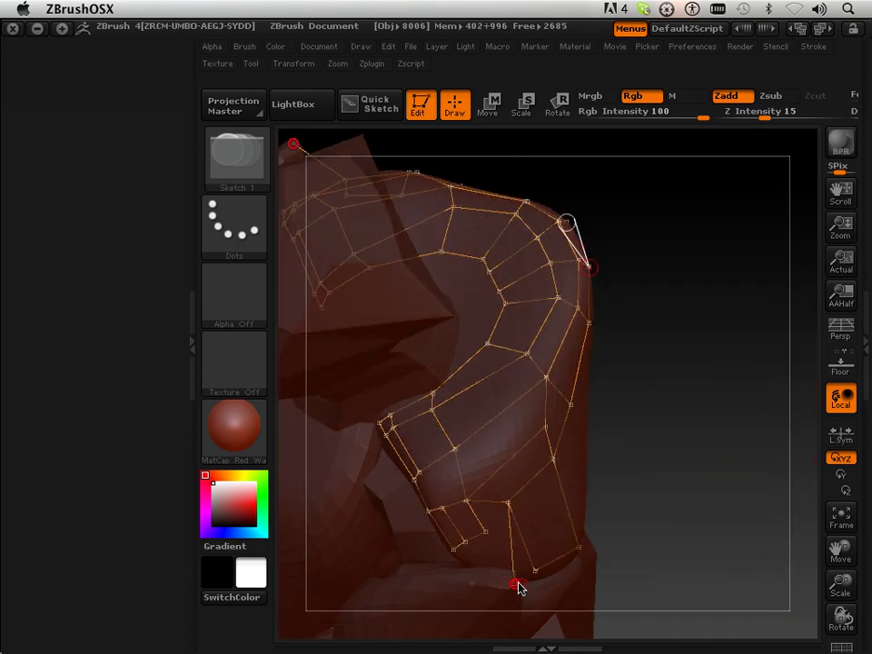
key(super+z)
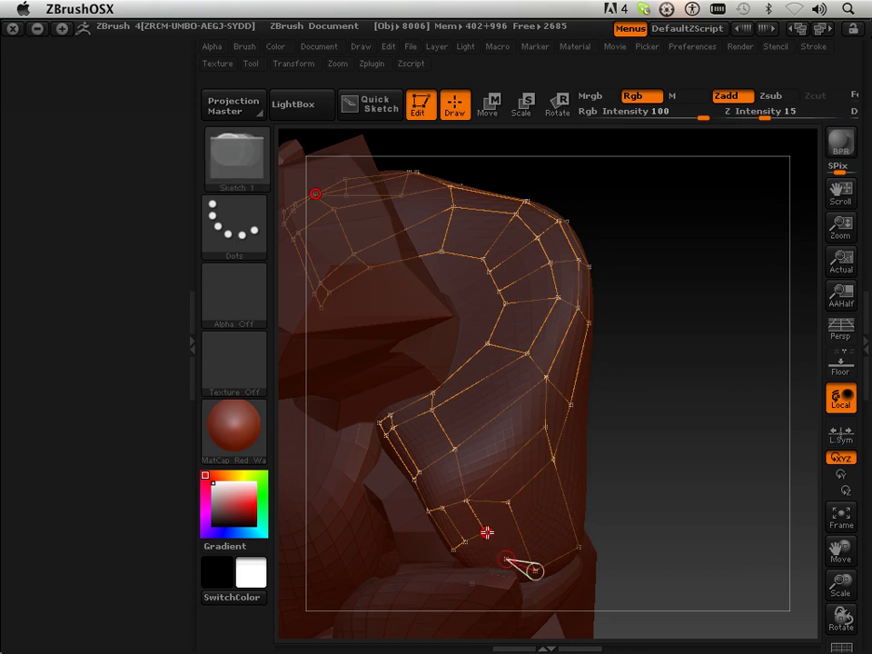
click(487, 533)
key(a)
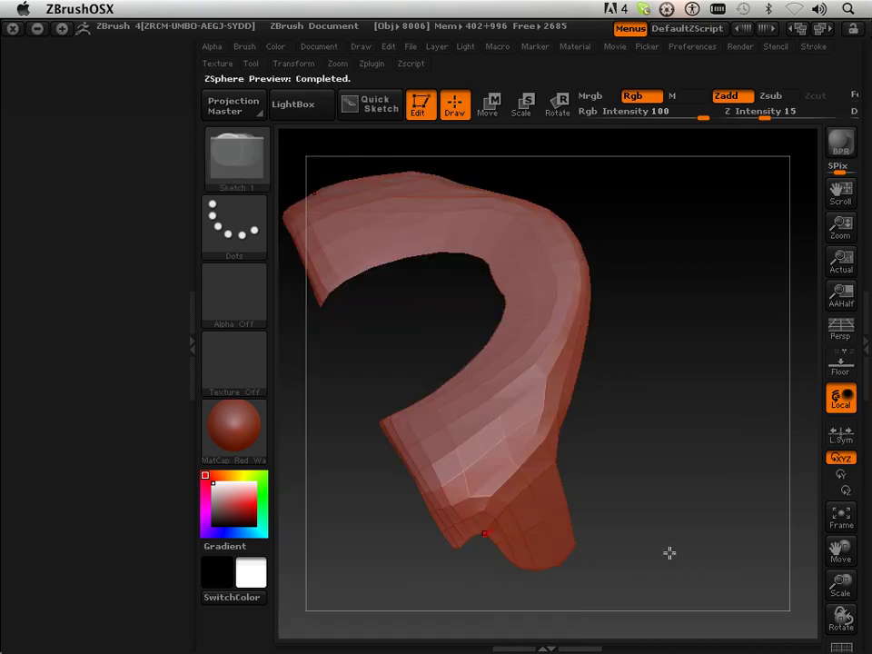
drag(652, 535, 614, 537)
drag(845, 561, 756, 576)
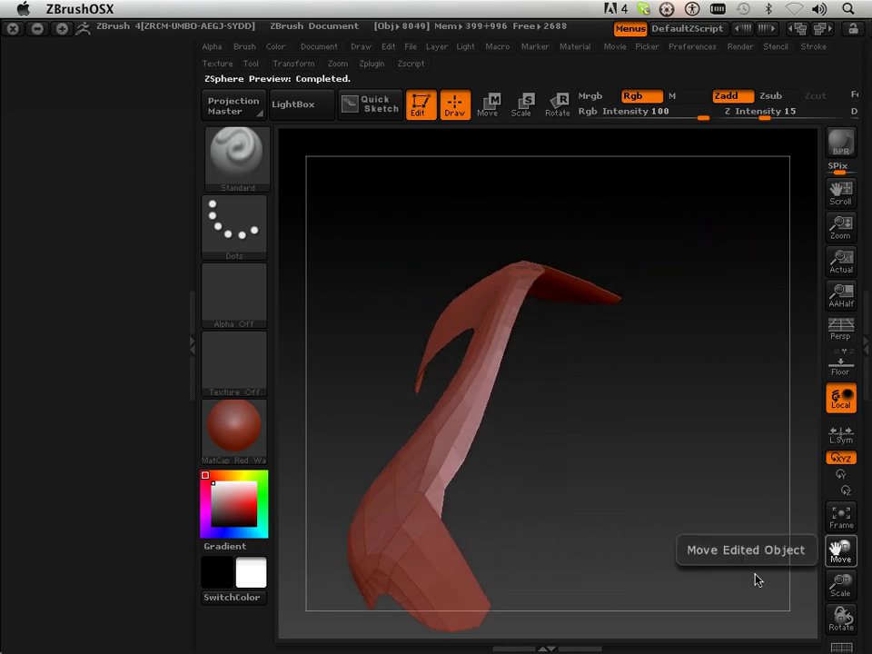
drag(602, 478, 604, 472)
Step: Add two linked points on the shell's side beyond the strip's edge, close them into large quads with the side quad's upper corner, and preview
key(a)
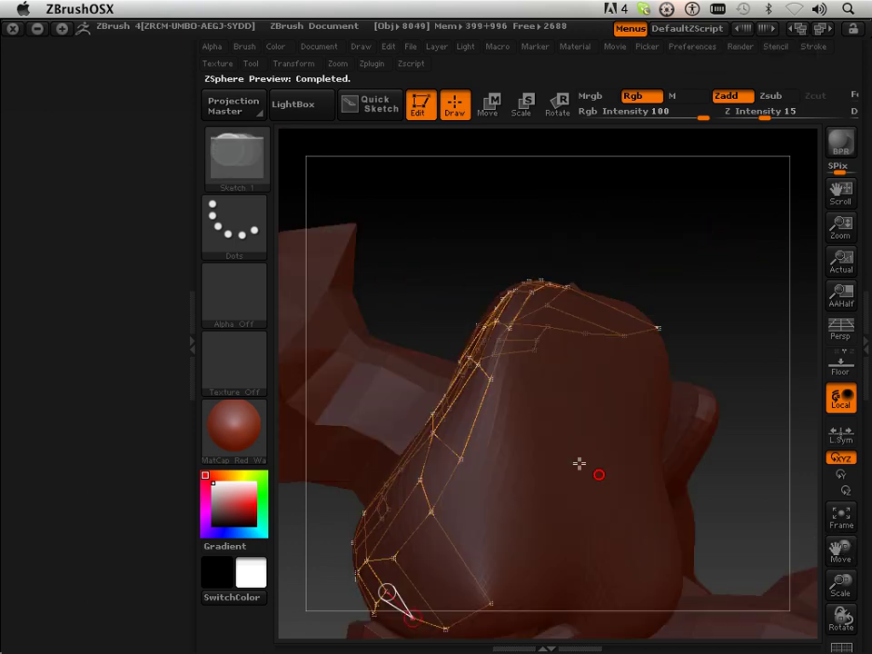
shift+click(463, 459)
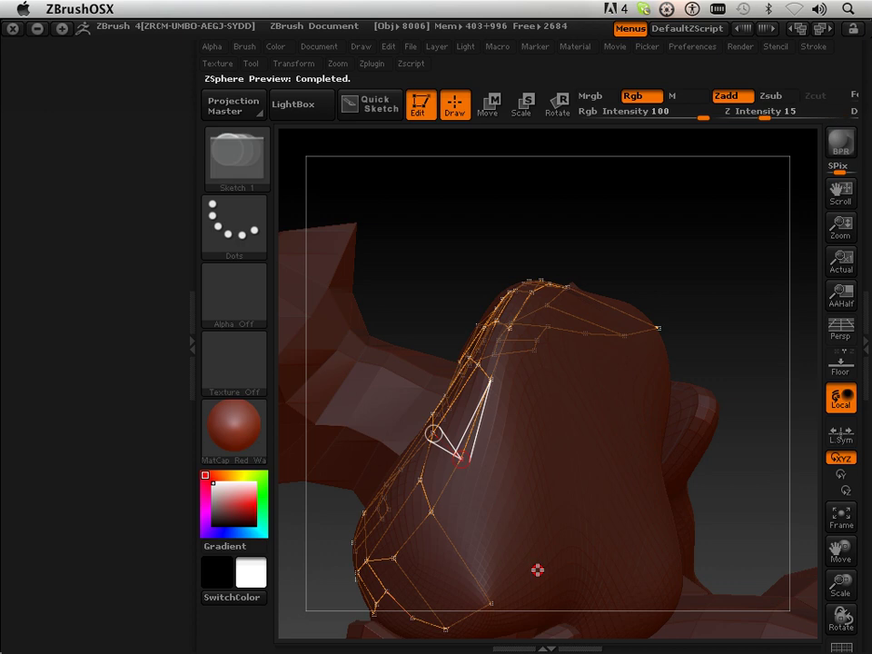
click(538, 571)
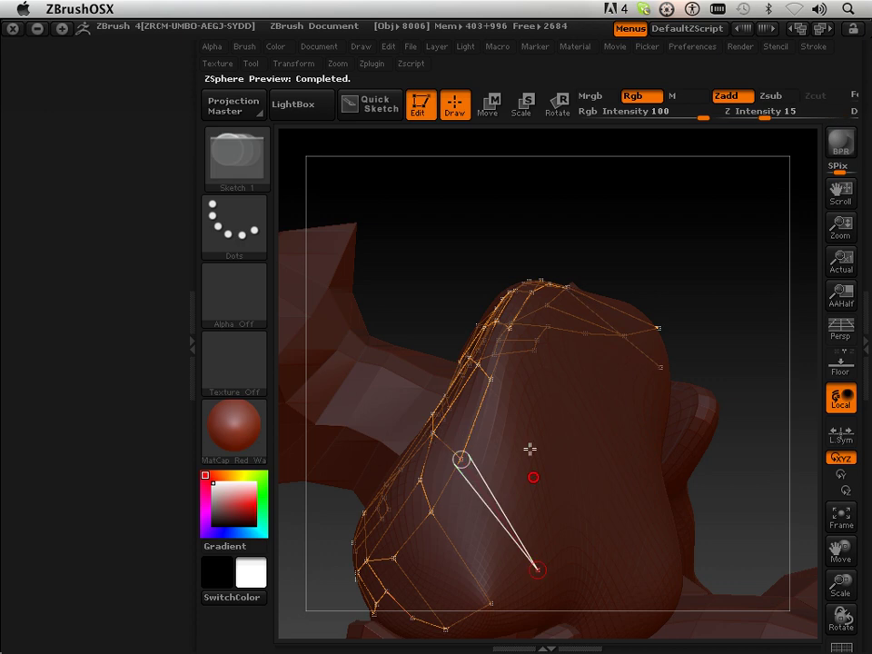
shift+click(491, 379)
click(578, 474)
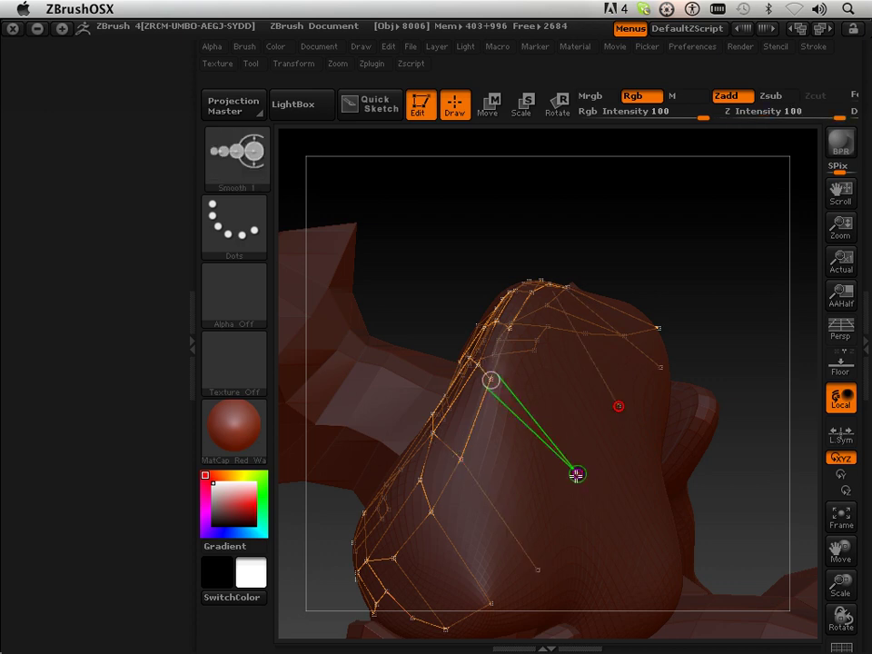
click(535, 571)
shift+click(535, 572)
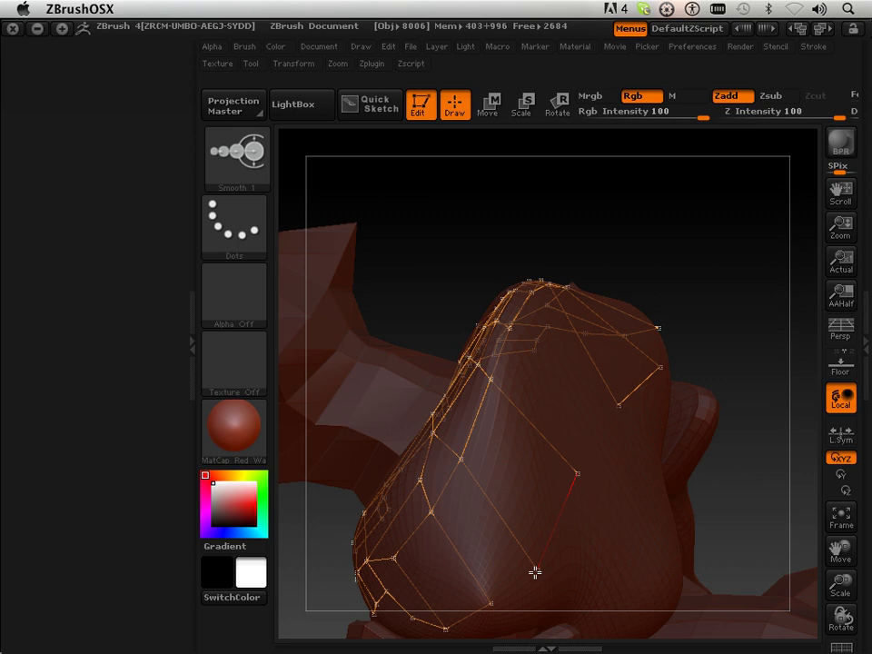
click(493, 603)
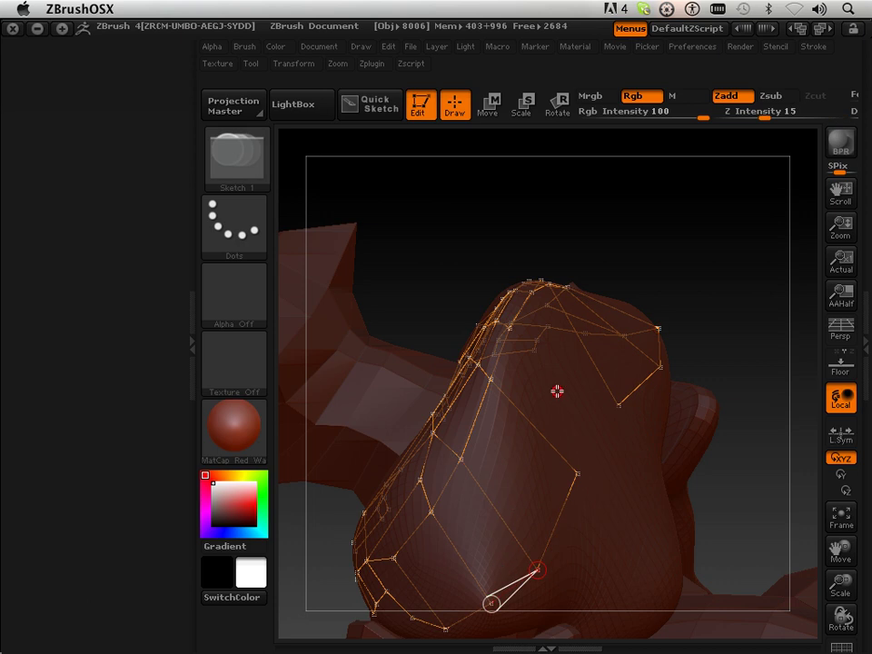
key(a)
drag(663, 282, 649, 321)
key(a)
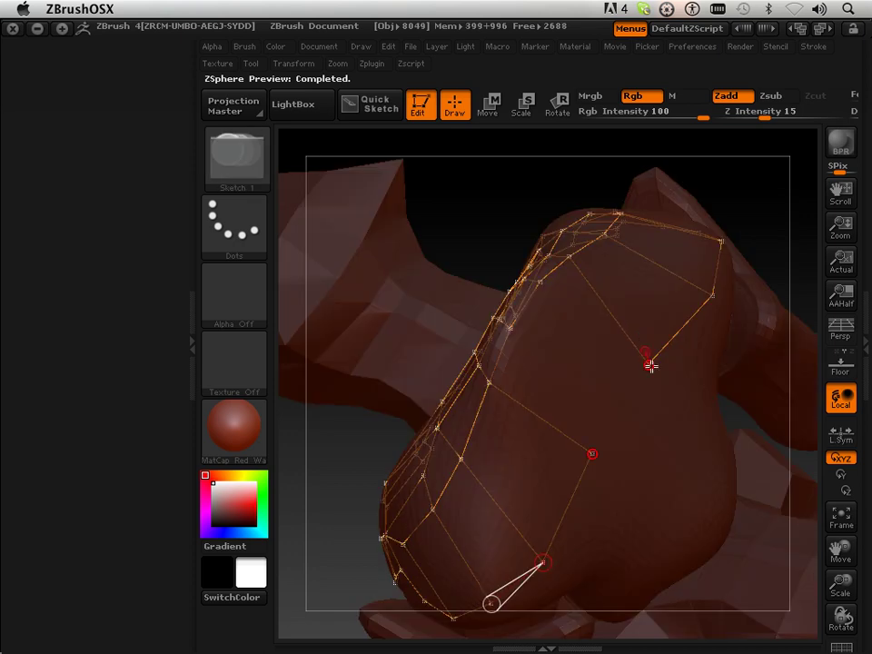
Step: Try to fill the shell's middle with inset points beside the large quads, linked to each other and across the symmetry line
key(shift)
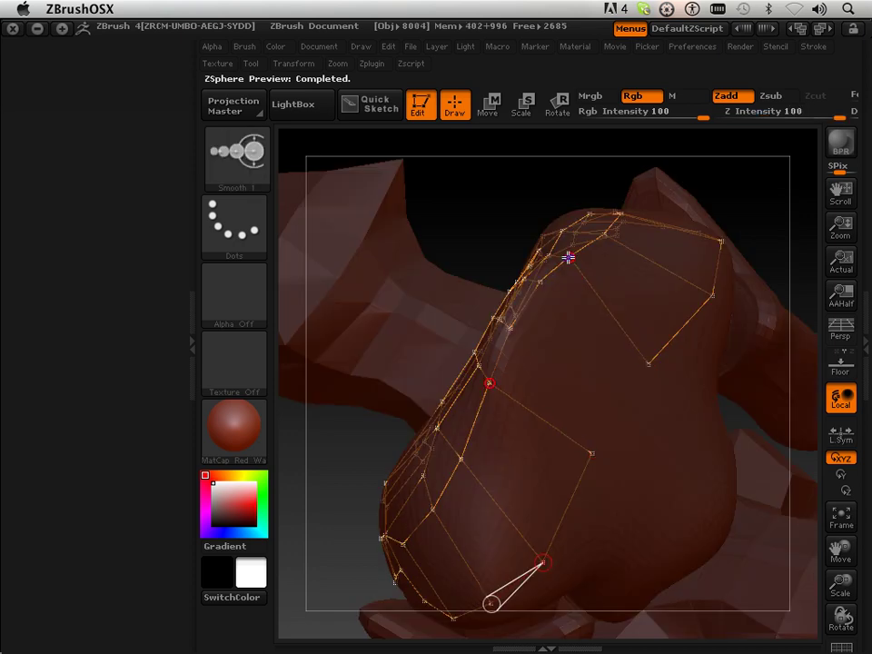
shift+click(568, 258)
click(565, 293)
shift+click(565, 293)
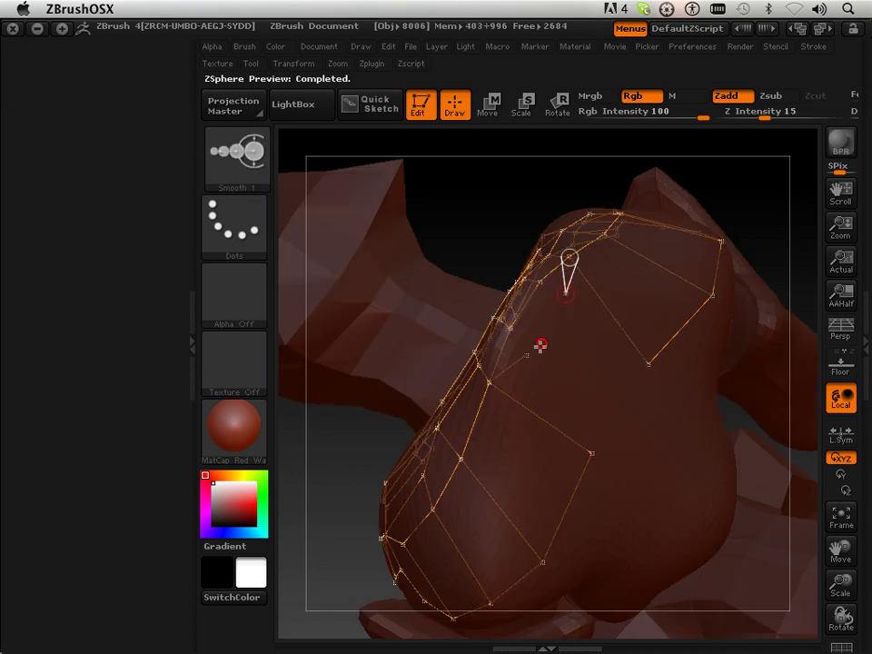
click(529, 354)
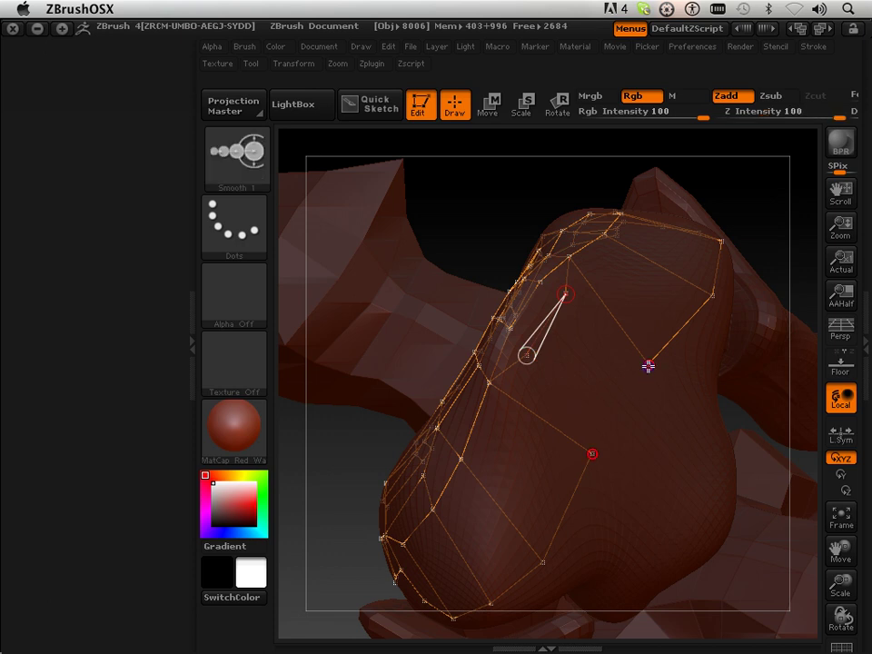
shift+click(649, 365)
click(629, 368)
shift+click(628, 368)
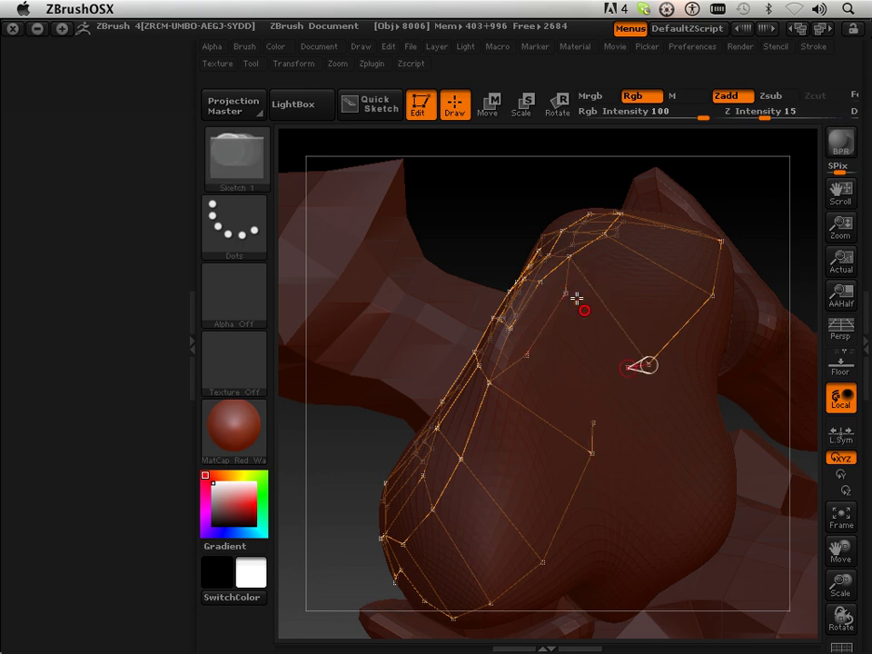
key(shift)
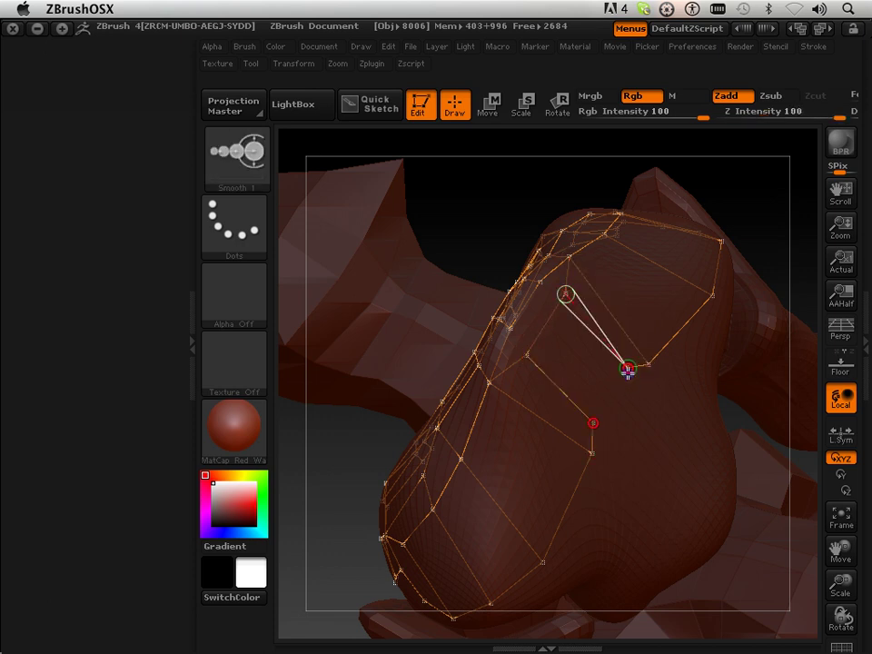
shift+click(628, 371)
click(594, 420)
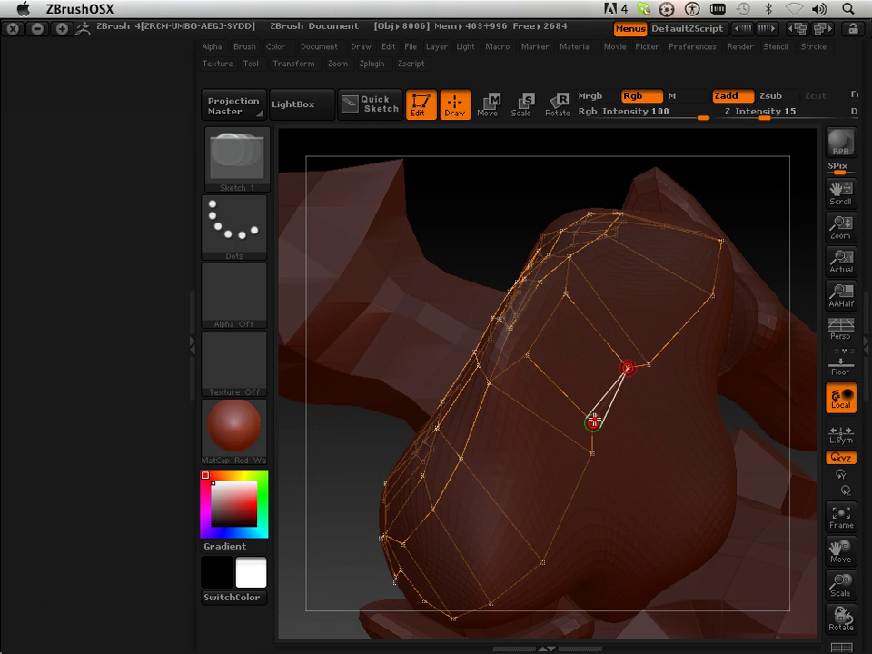
Step: Preview the new mesh from another angle and turn on the PolyFrame wireframe display
key(a)
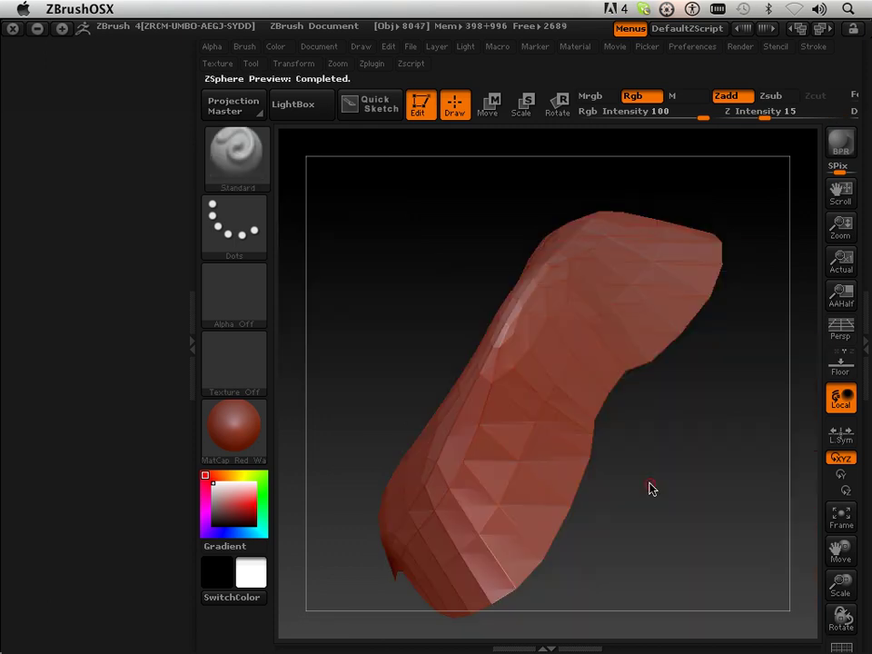
drag(650, 484, 637, 472)
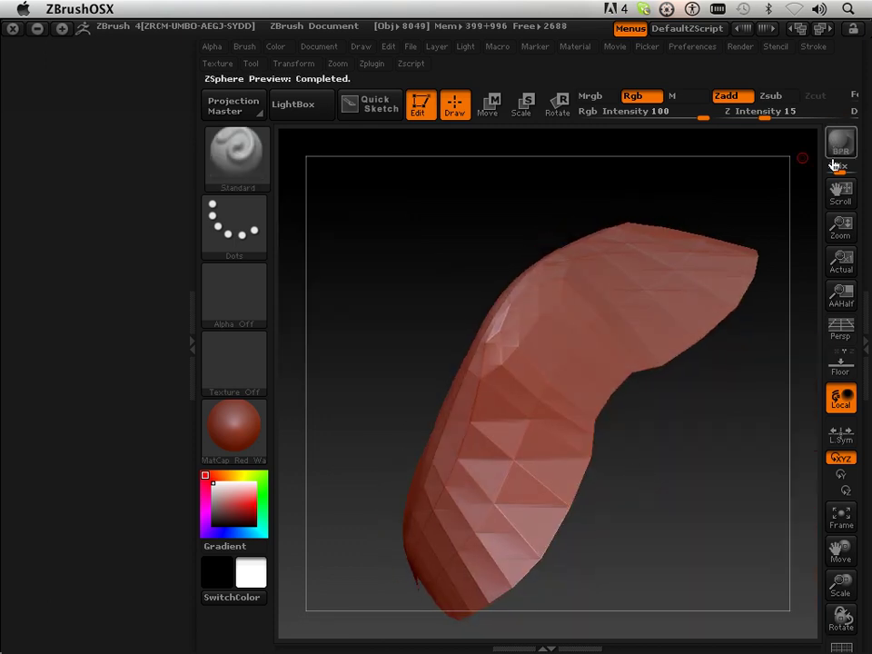
click(841, 646)
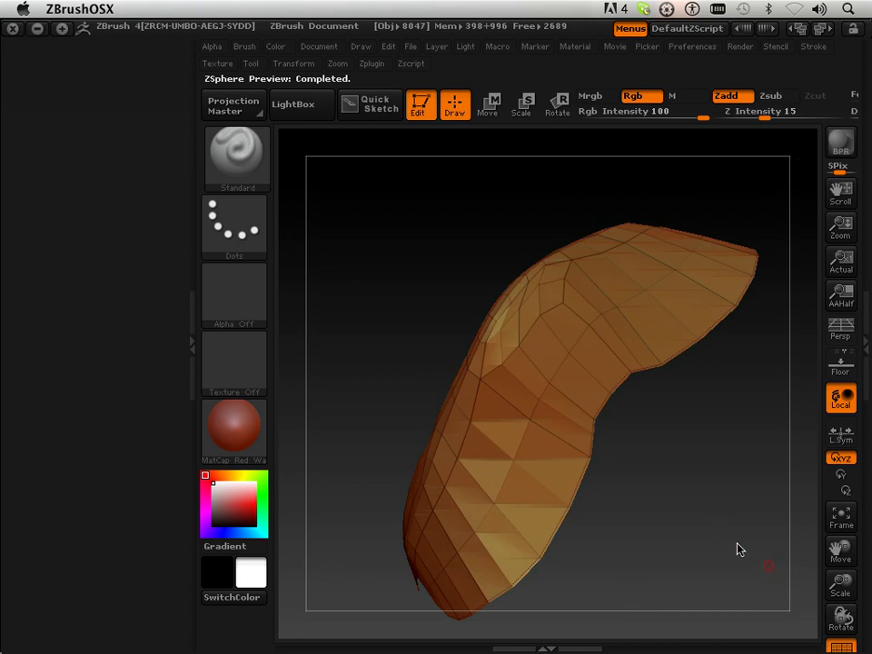
key(a)
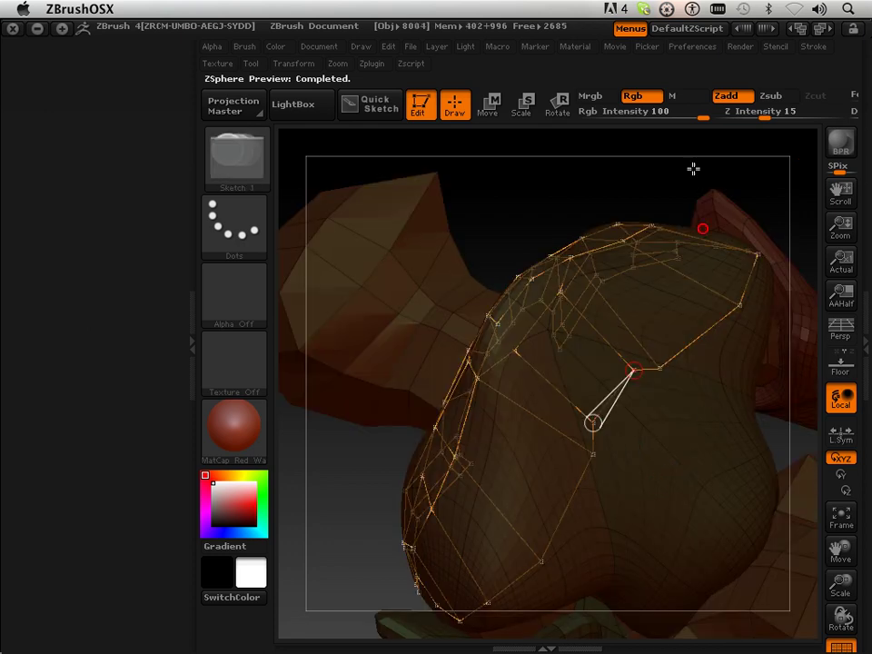
Step: Try to insert extra points on the two central cross edges, link them to the strip's edge and each other, and preview the result
drag(672, 171, 679, 197)
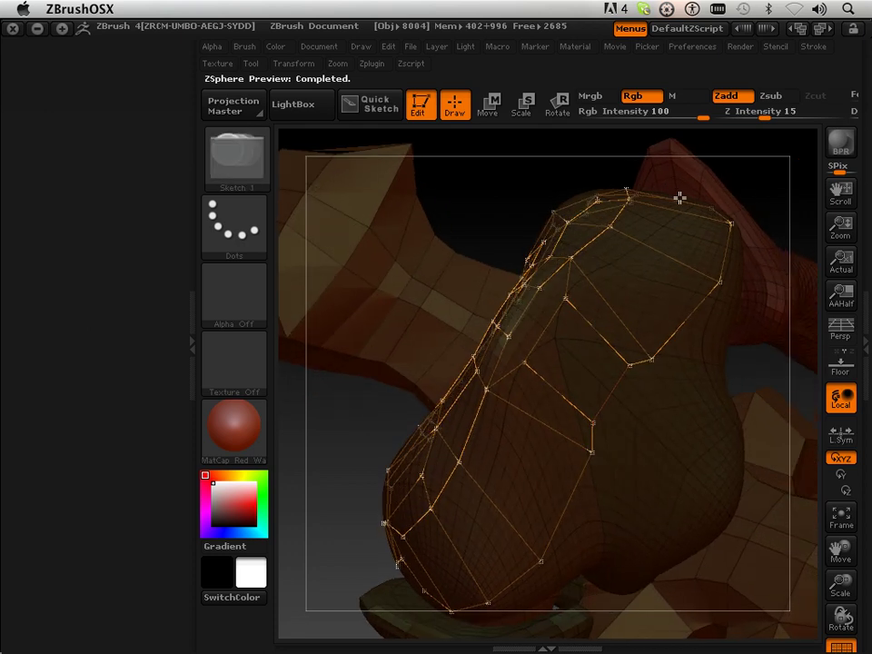
shift+click(540, 290)
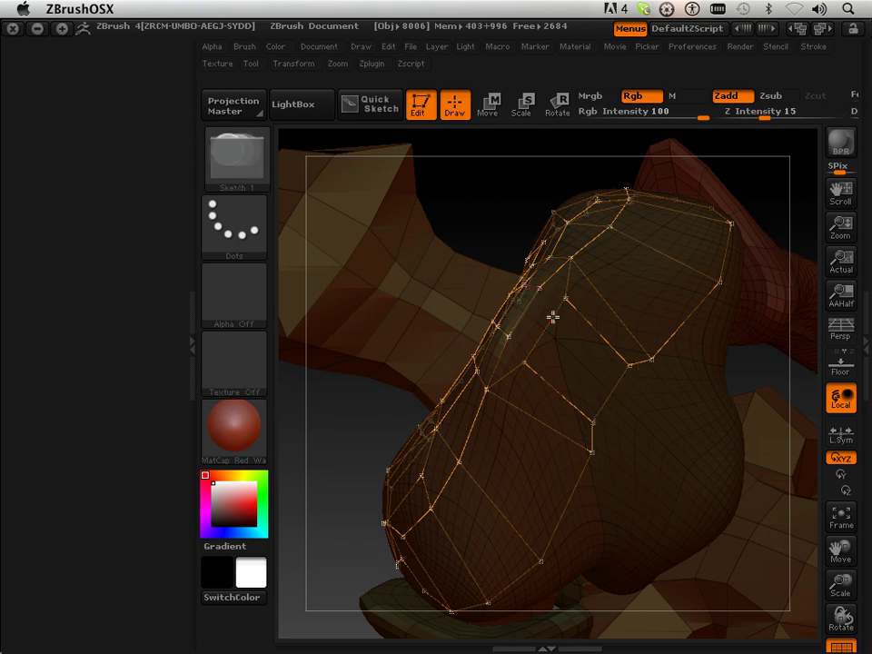
key(a)
key(a)
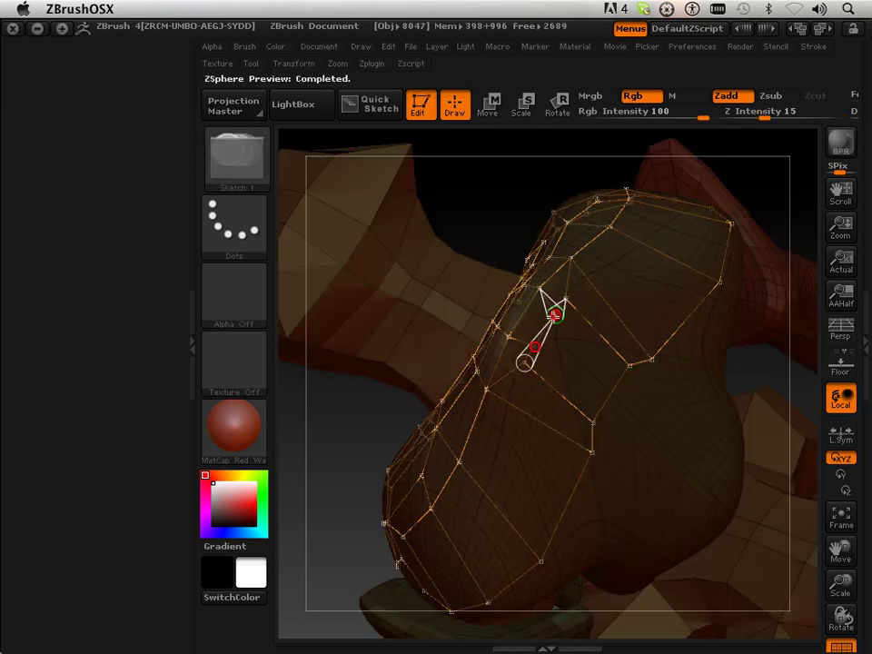
key(shift)
click(614, 380)
key(a)
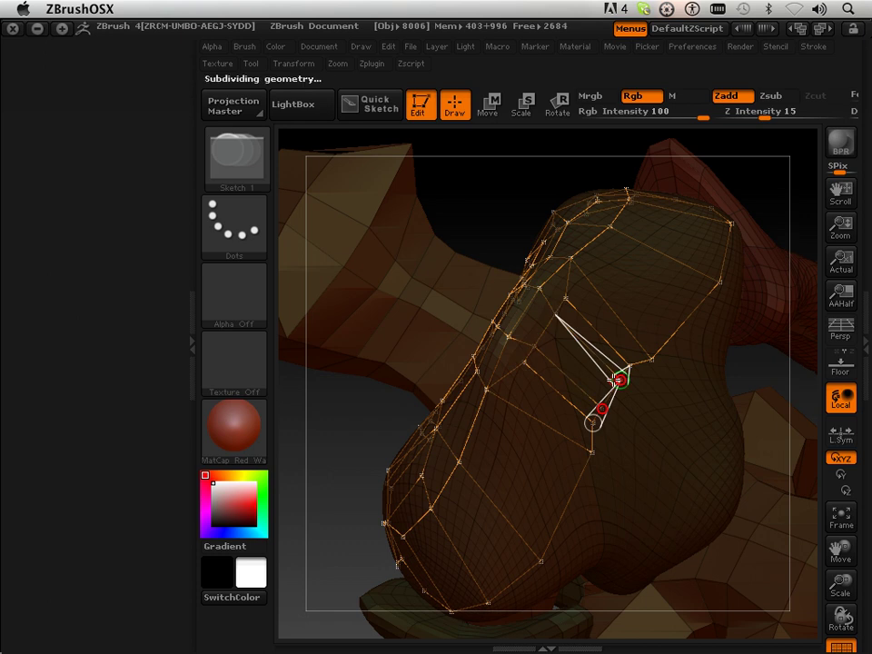
key(a)
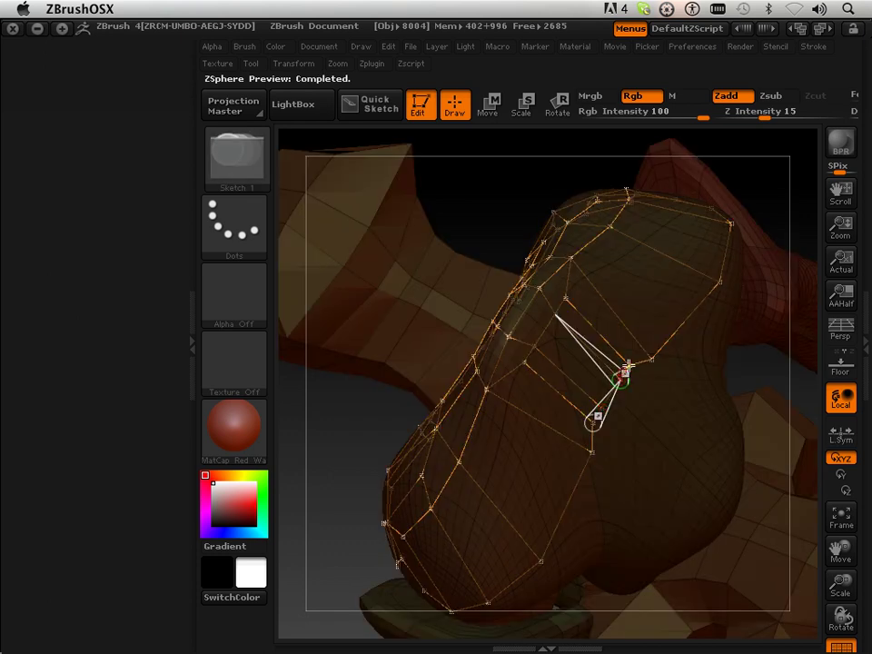
Step: Delete the inset and extra points with their links from the middle of the shell
alt+click(629, 364)
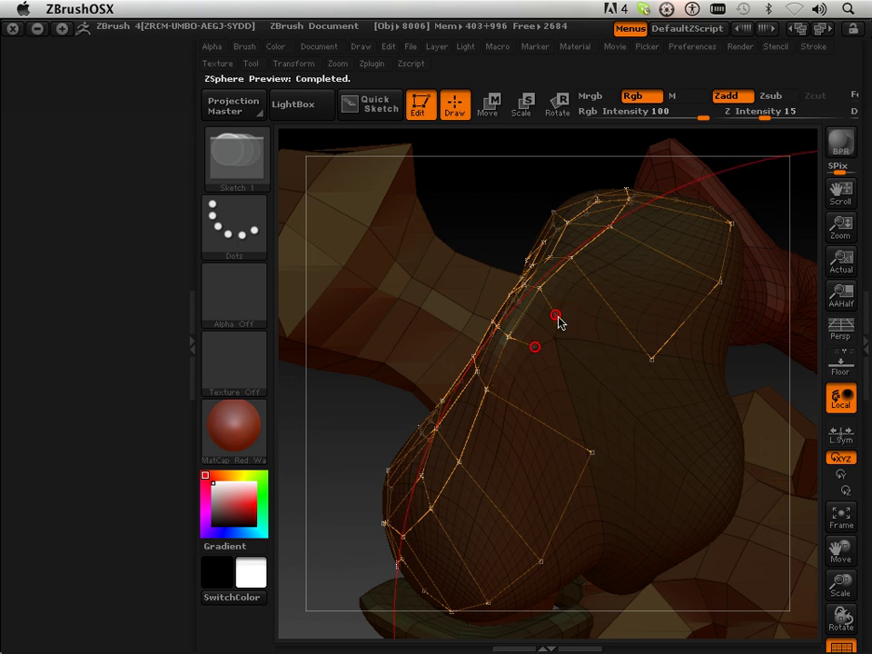
drag(490, 188, 499, 190)
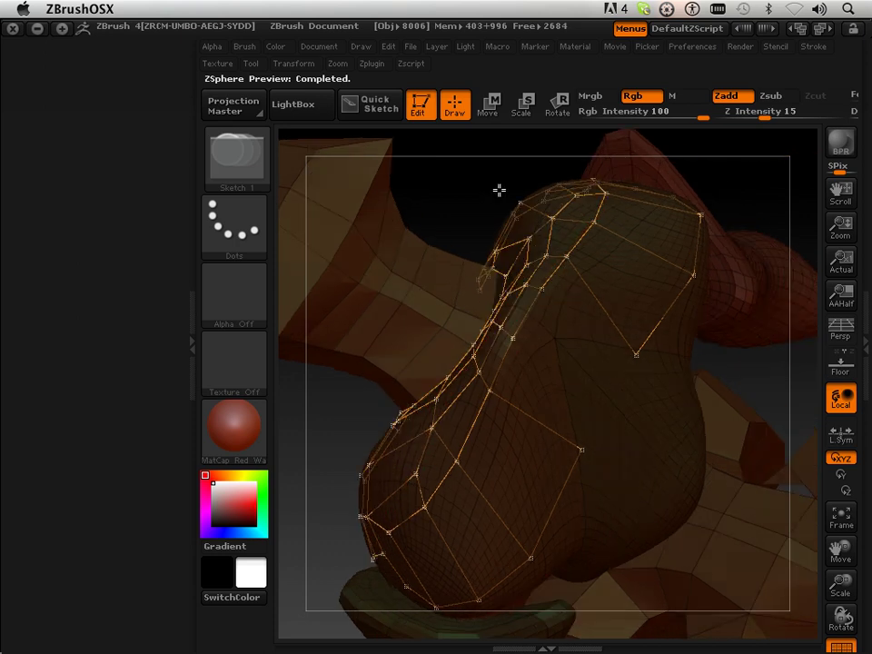
Step: Add a mirrored pair of points outside the strip's central edge and connect them across the symmetry line to form a central quad
shift+click(543, 291)
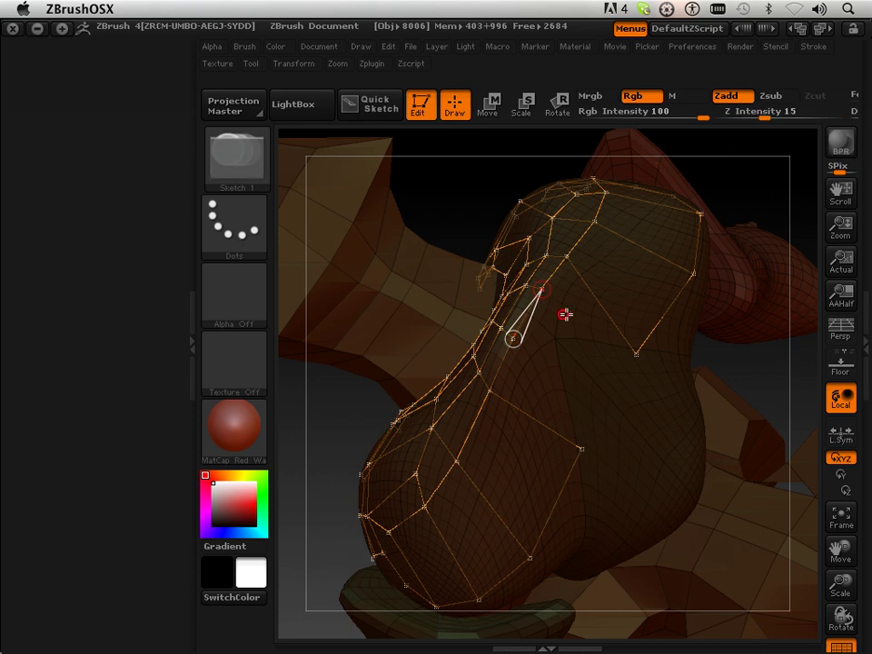
click(565, 315)
shift+click(566, 314)
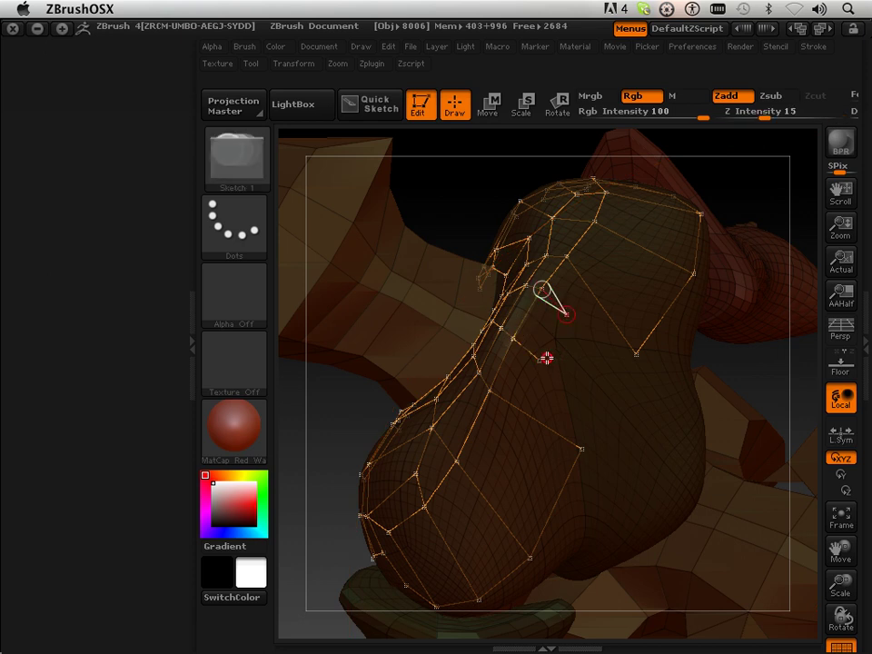
click(541, 360)
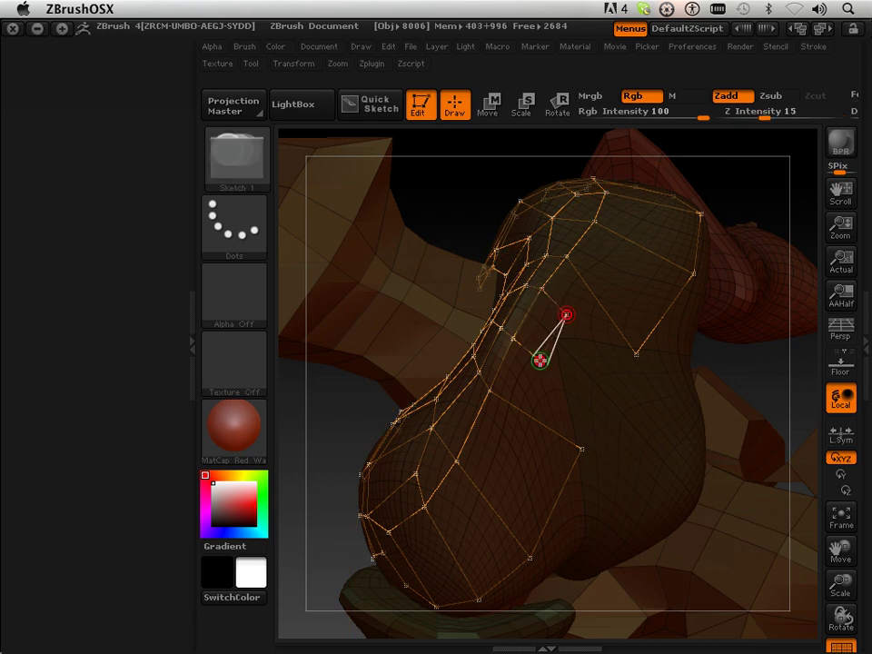
Step: Add a point beside the large side quad's upper inner corner and connect it to the central quad's nearest outer point
shift+click(493, 392)
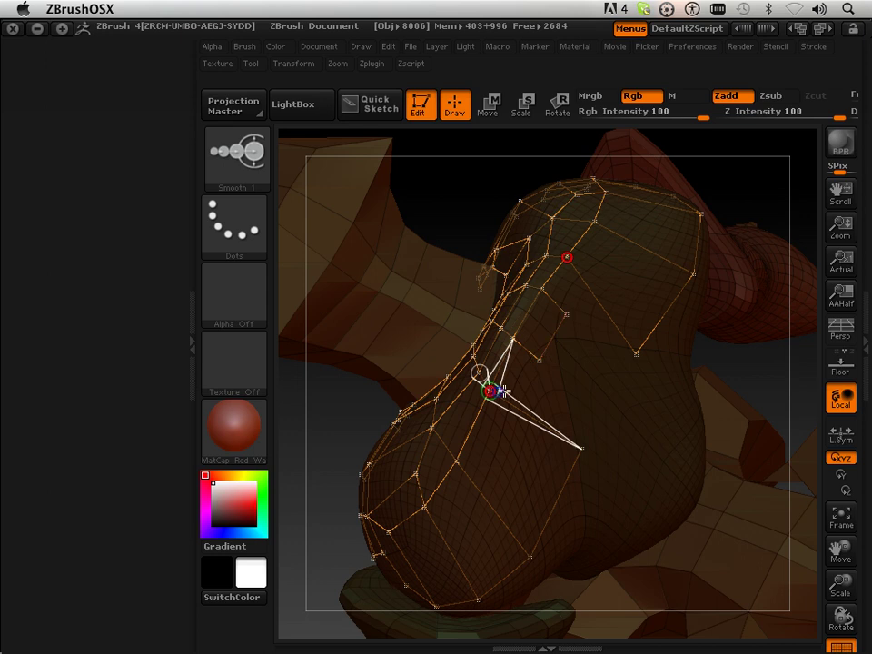
click(527, 386)
shift+click(528, 386)
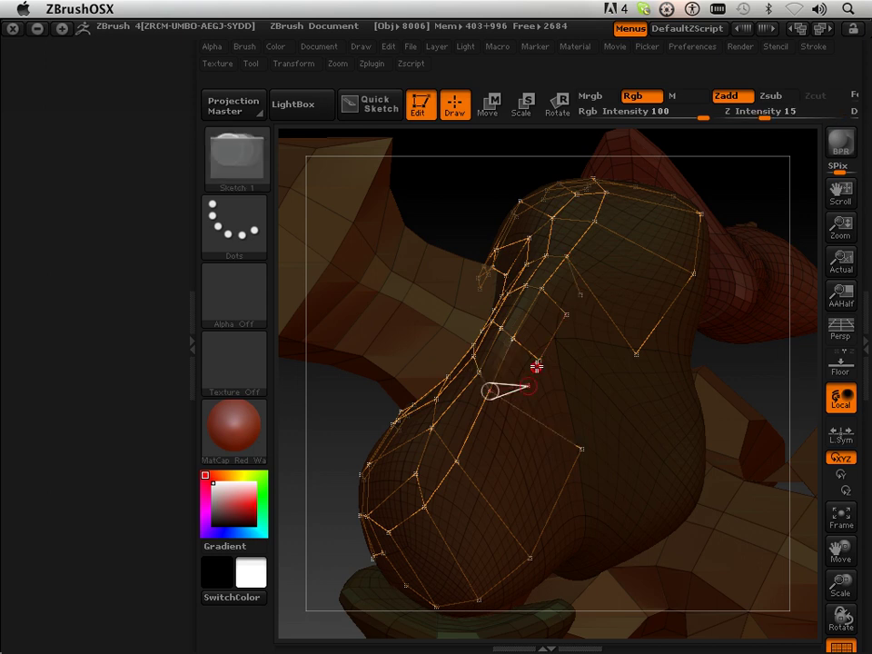
key(shift)
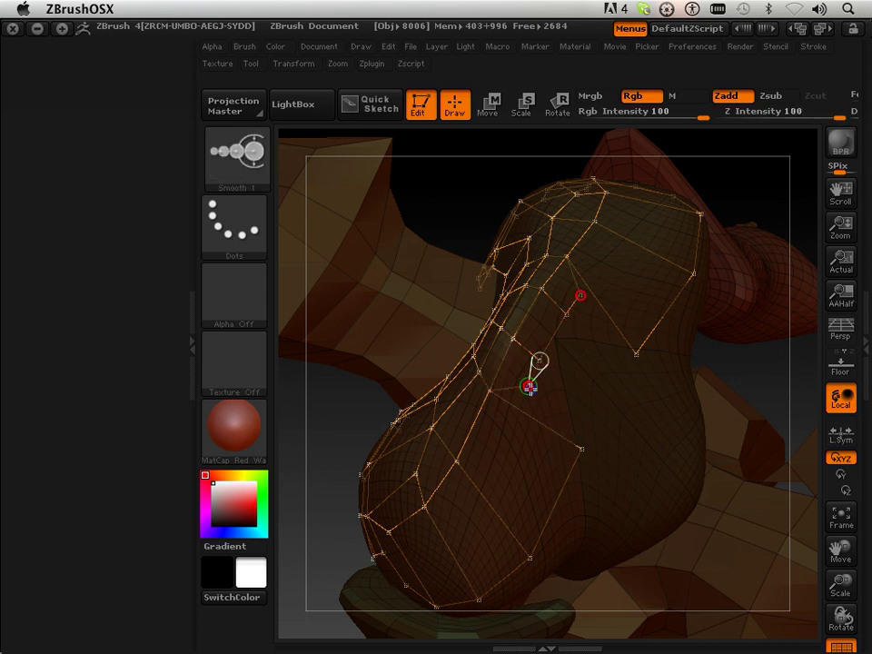
Step: Add a mirrored point beside the large side quad's lower inner corner, connect it to the upper inner point and that corner, and preview the mesh
shift+click(529, 388)
click(590, 425)
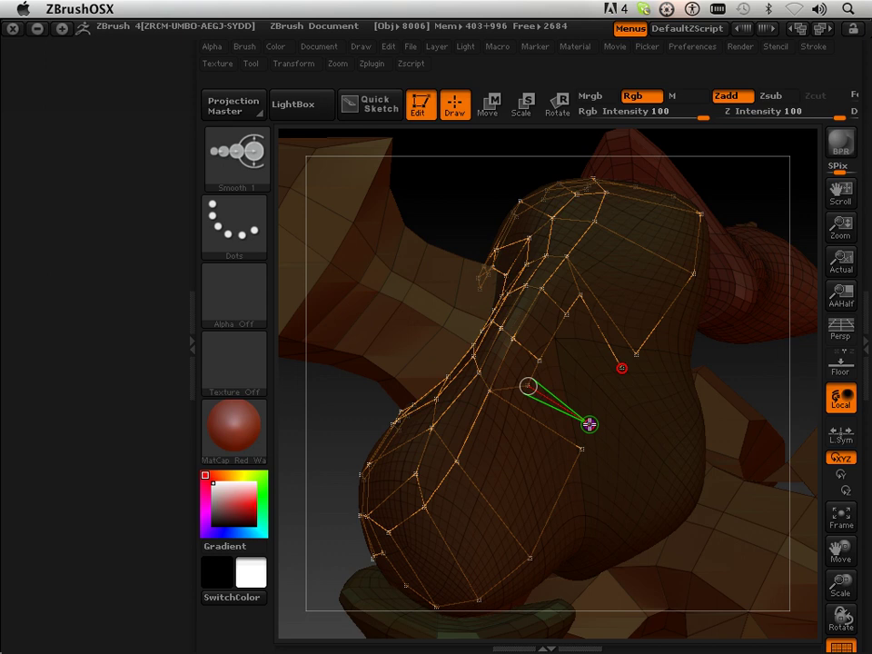
click(582, 448)
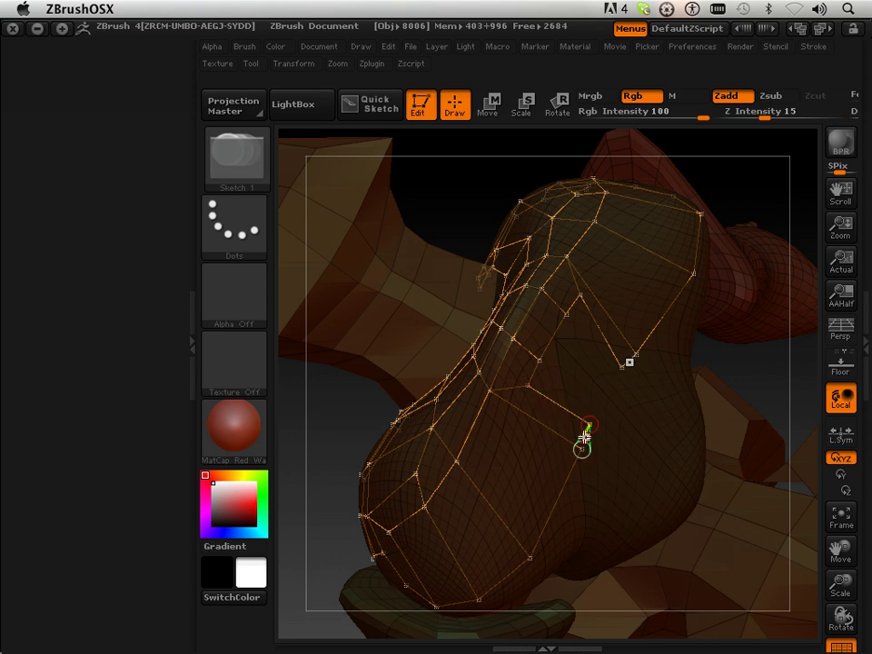
key(a)
key(a)
drag(626, 462, 625, 278)
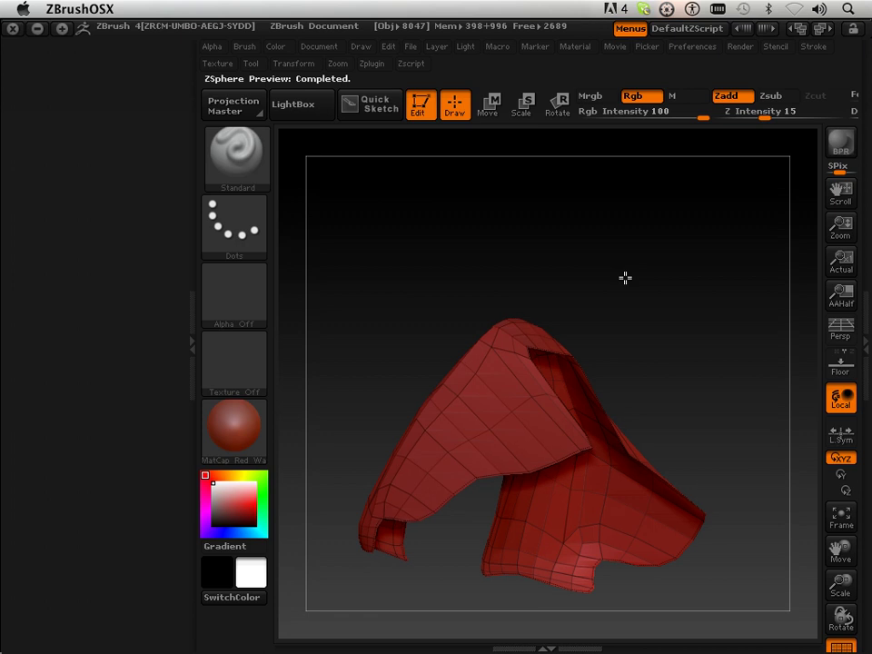
mouse_move(683, 331)
mouse_down()
mouse_move(623, 331)
mouse_move(648, 386)
mouse_up()
key(a)
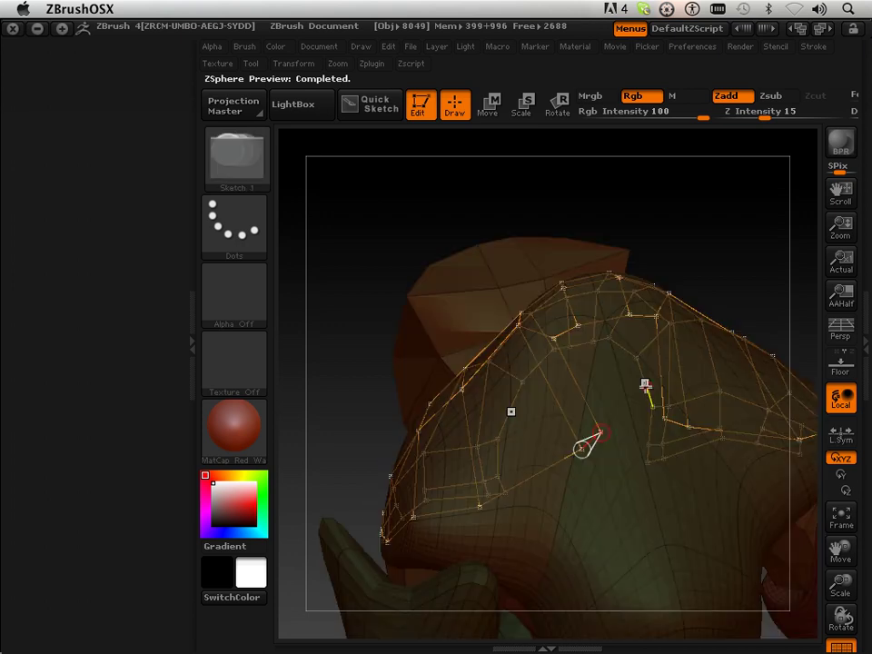
Step: Connect the two added lower points and the two side quads' lower inner corners across the symmetry line, and preview the mesh
mouse_move(688, 258)
mouse_down()
mouse_move(664, 278)
mouse_move(670, 292)
mouse_up()
key(shift)
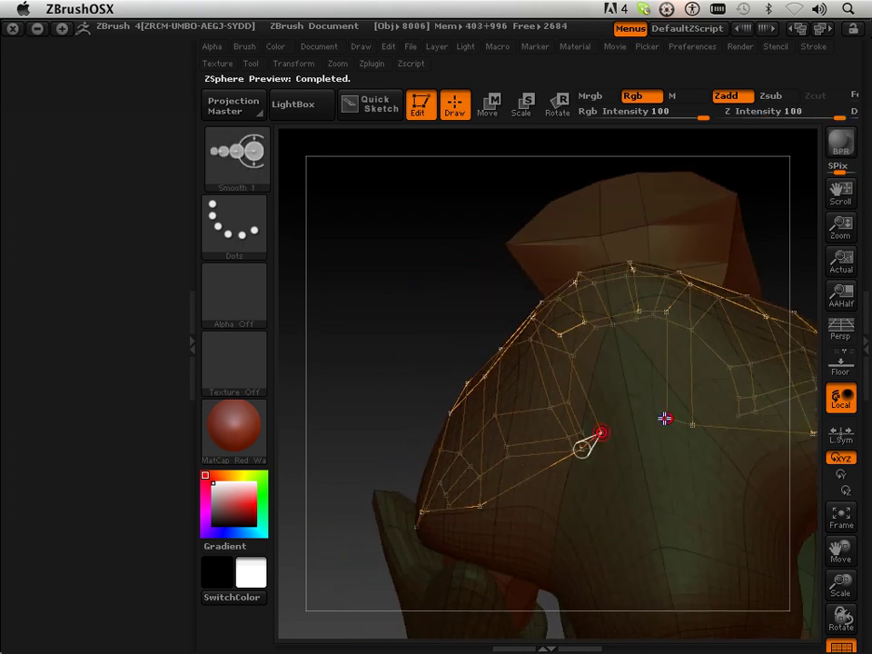
shift+click(666, 419)
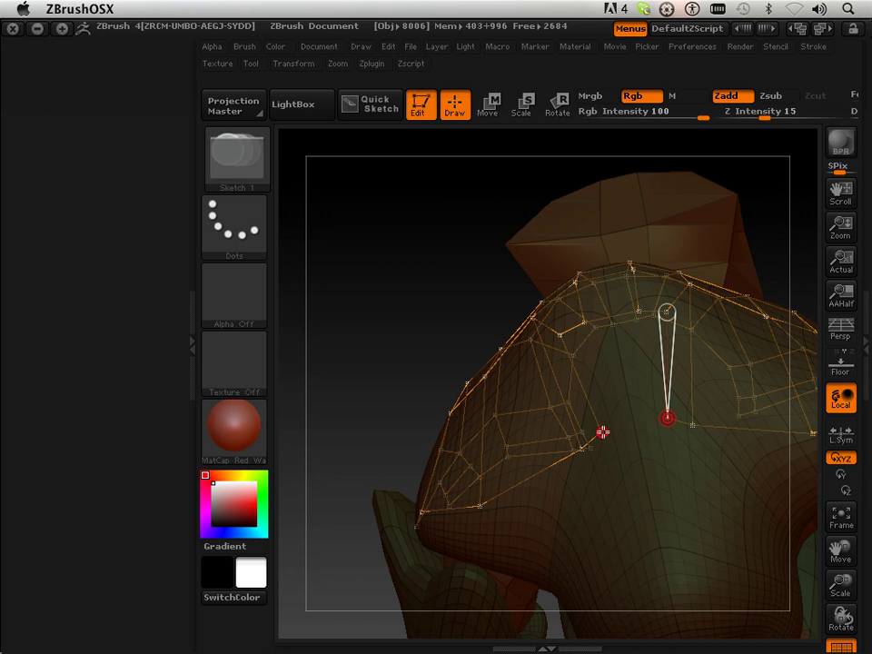
click(602, 433)
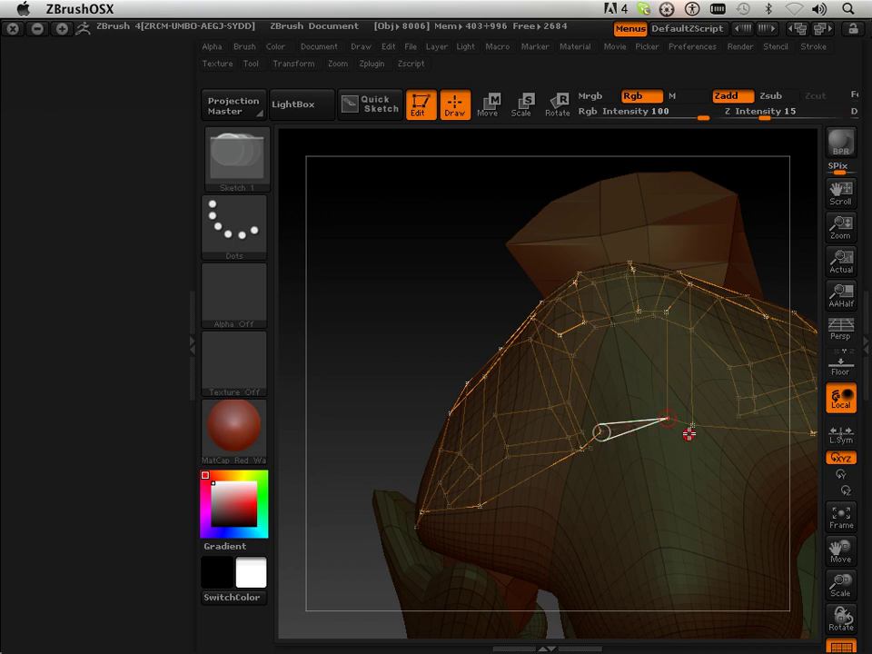
shift+click(692, 426)
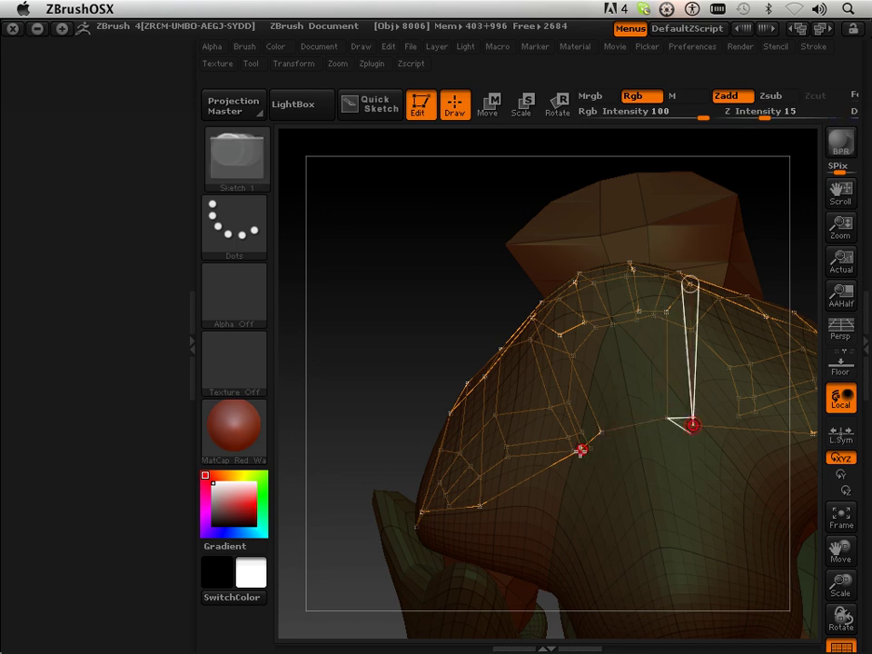
click(581, 449)
key(a)
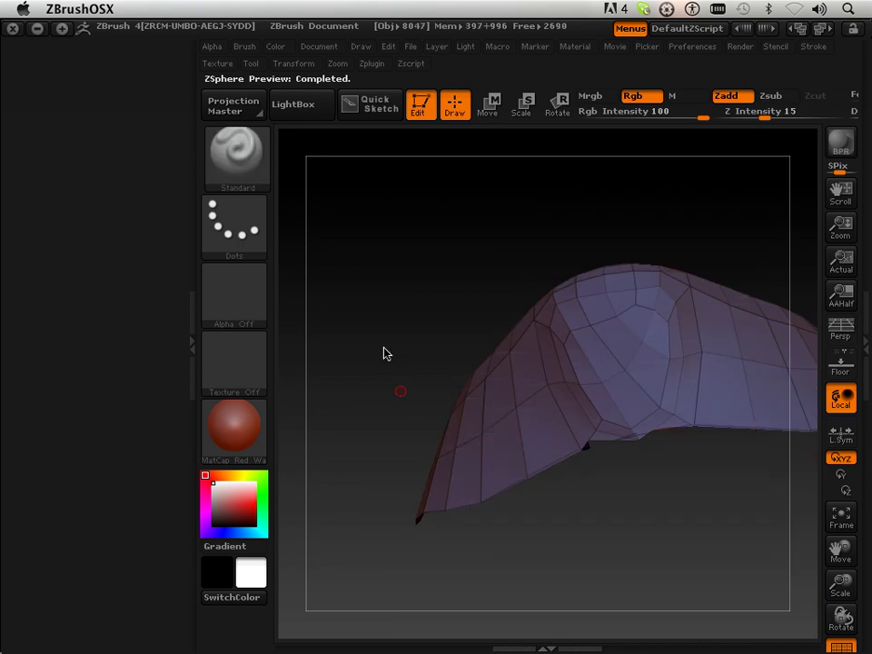
drag(384, 349, 390, 354)
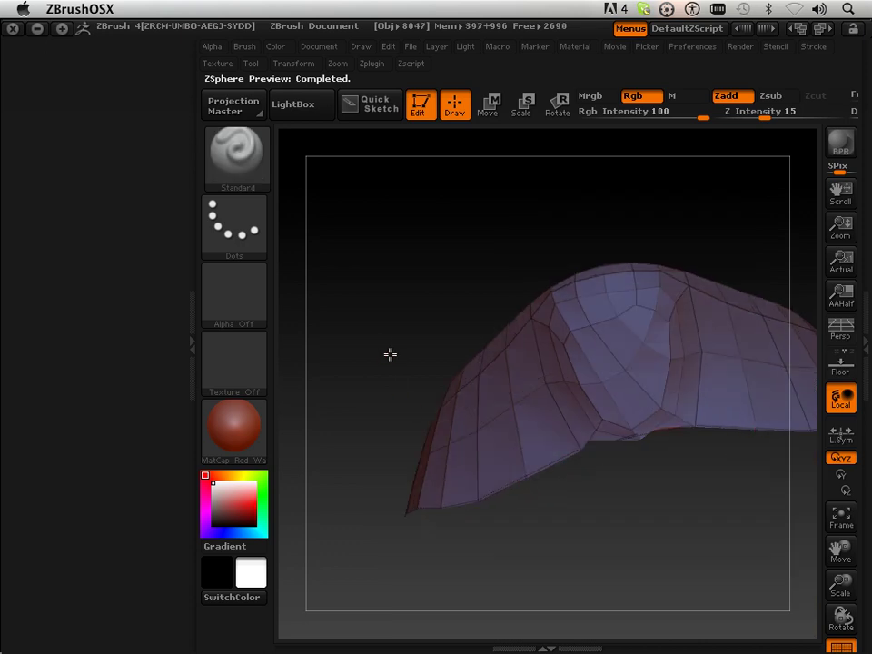
Step: Set the topology's Max Strip Length to 4 and inspect the central opening in the mesh preview
click(865, 428)
key(a)
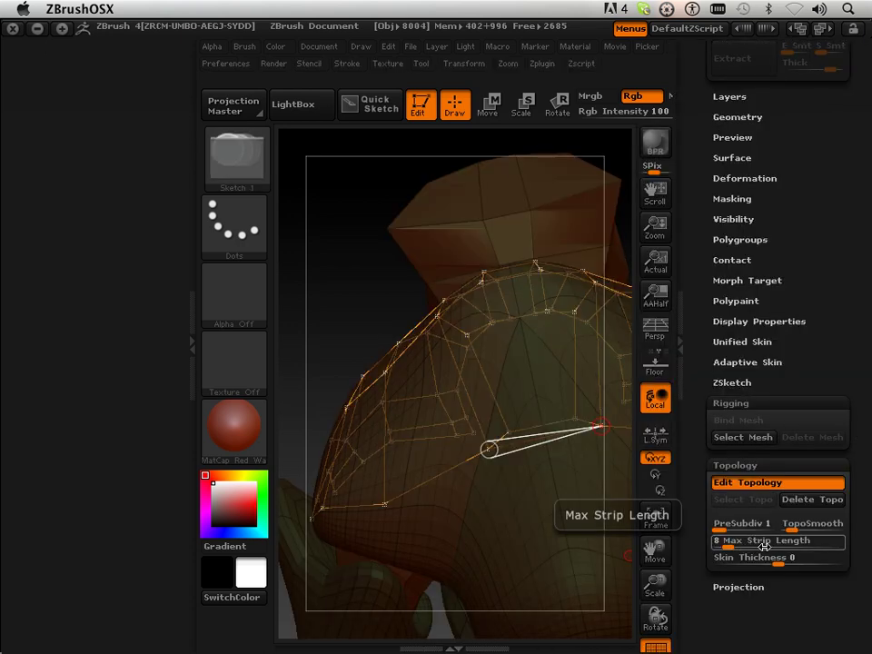
key(a)
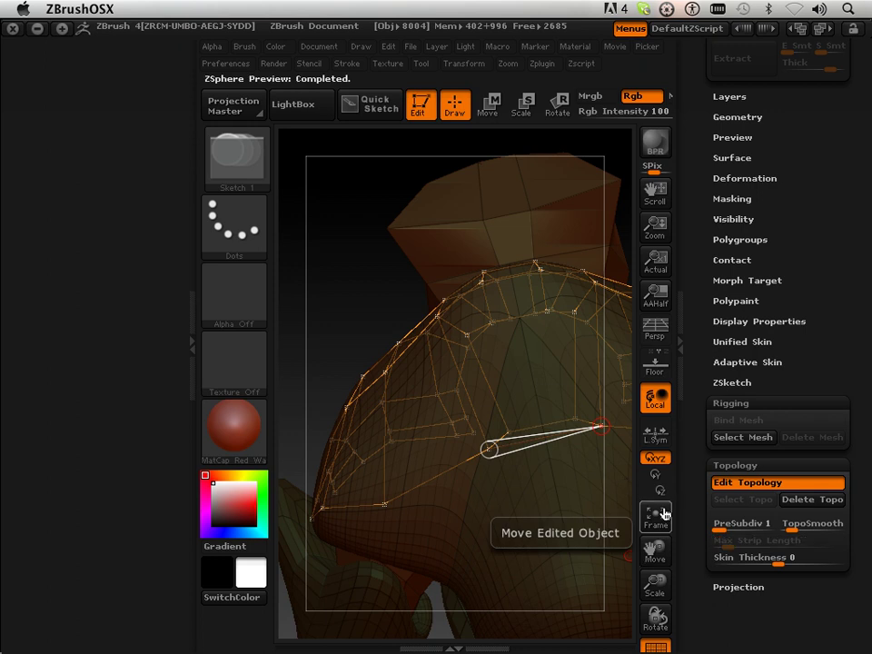
key(a)
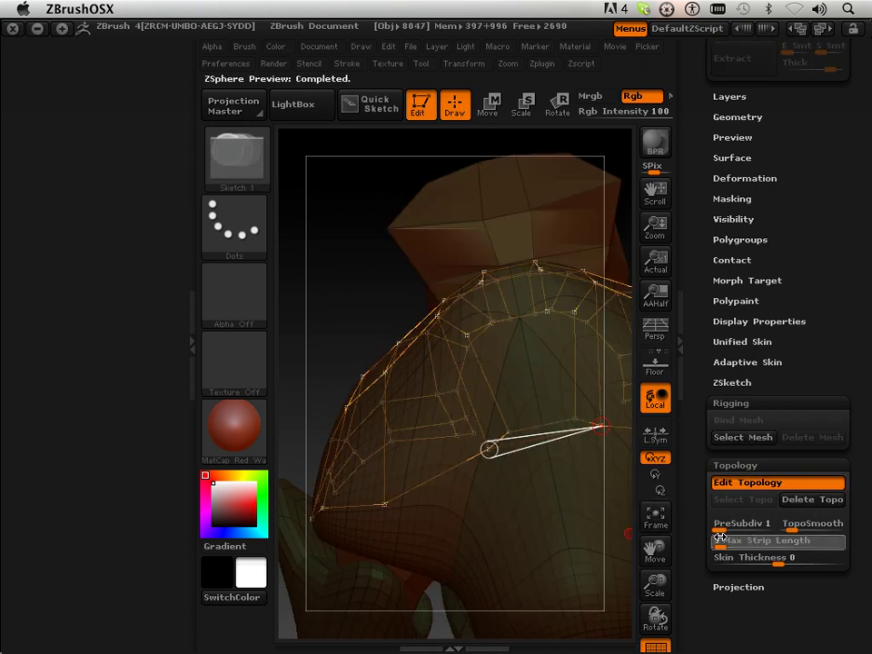
key(a)
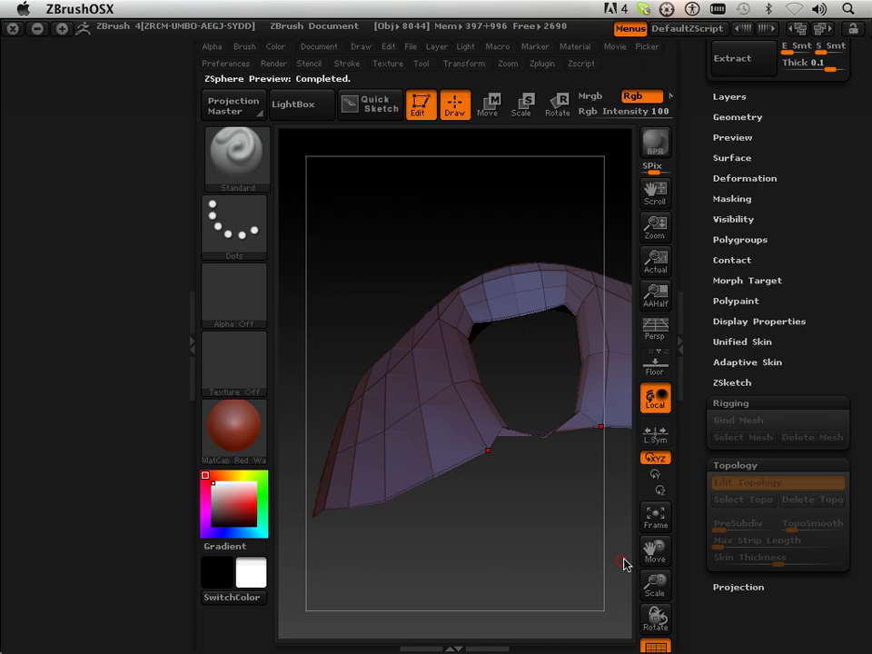
drag(657, 587, 664, 611)
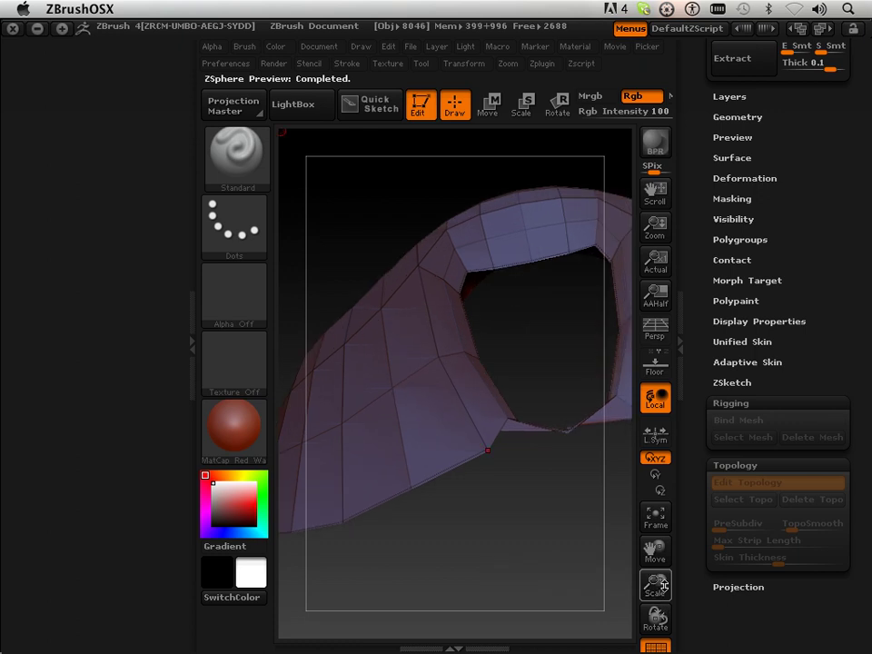
drag(652, 557, 607, 591)
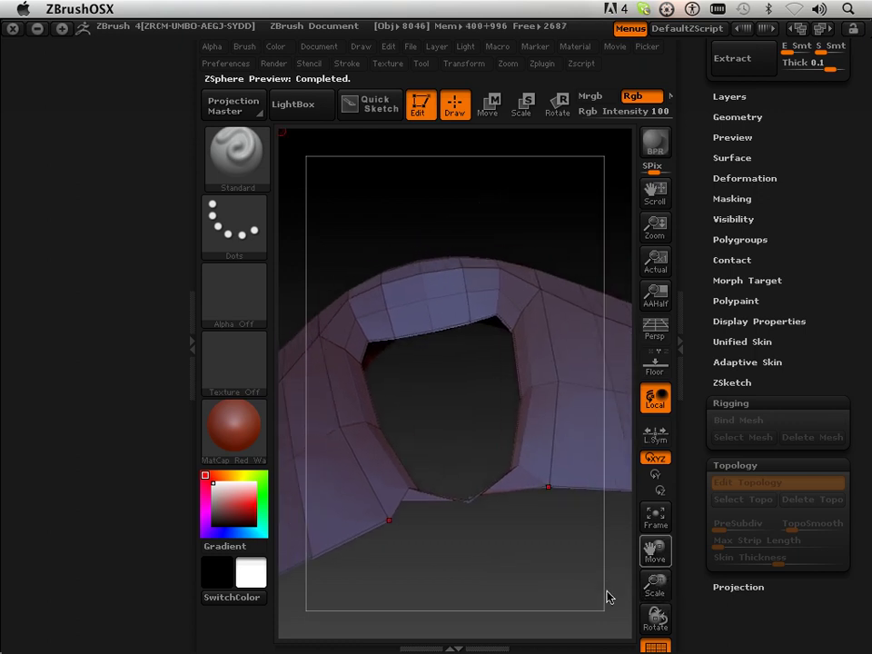
Step: Delete the lower central point pair and the side quads' lower inner corner points with their links
key(a)
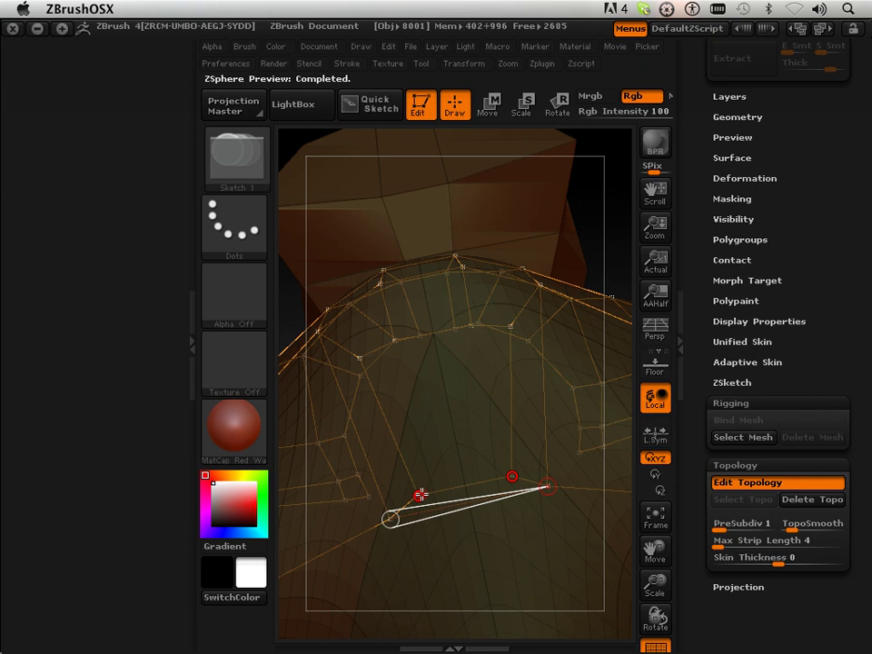
alt+click(422, 495)
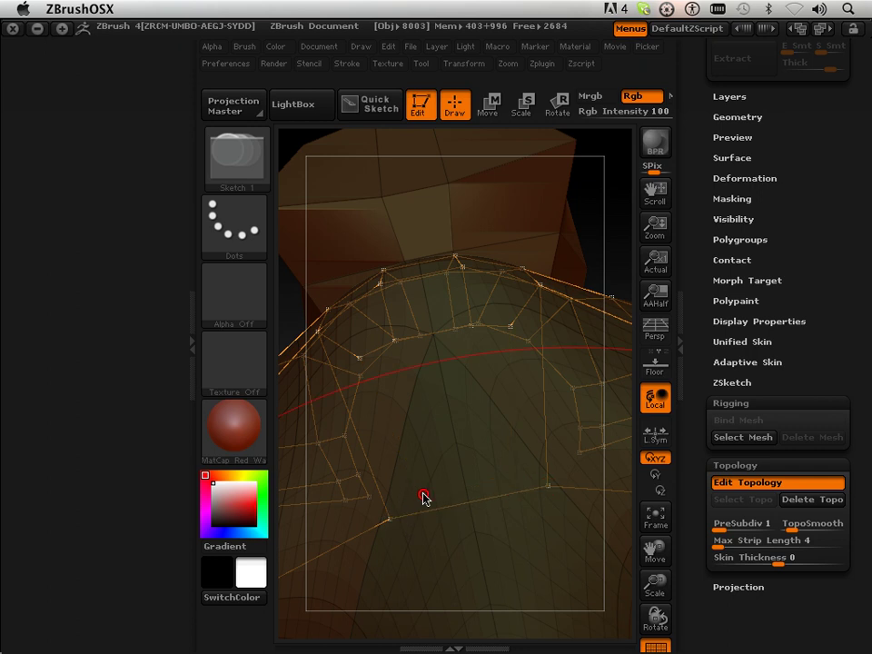
alt+click(545, 493)
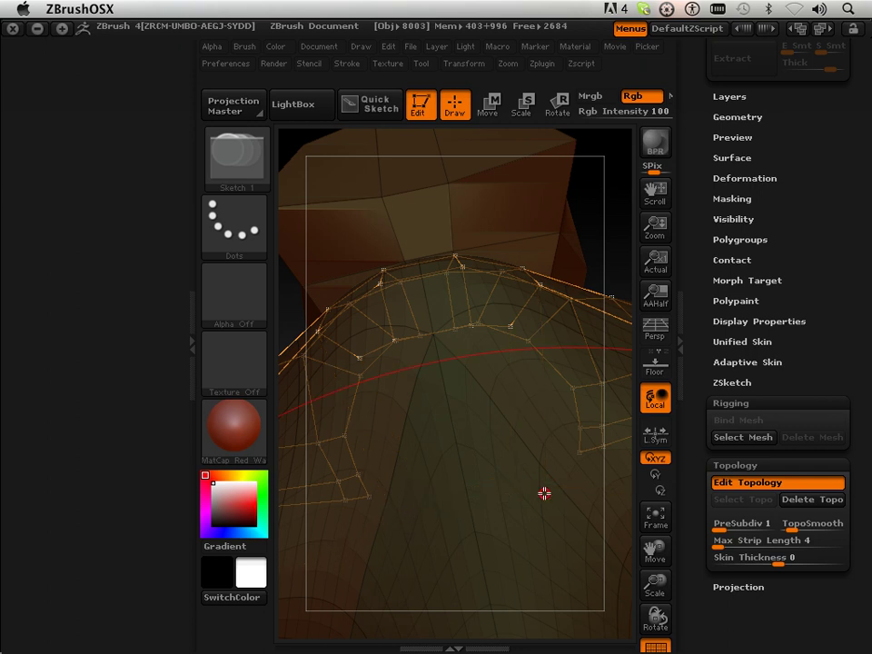
mouse_move(653, 587)
mouse_down()
mouse_move(646, 546)
mouse_move(654, 579)
mouse_up()
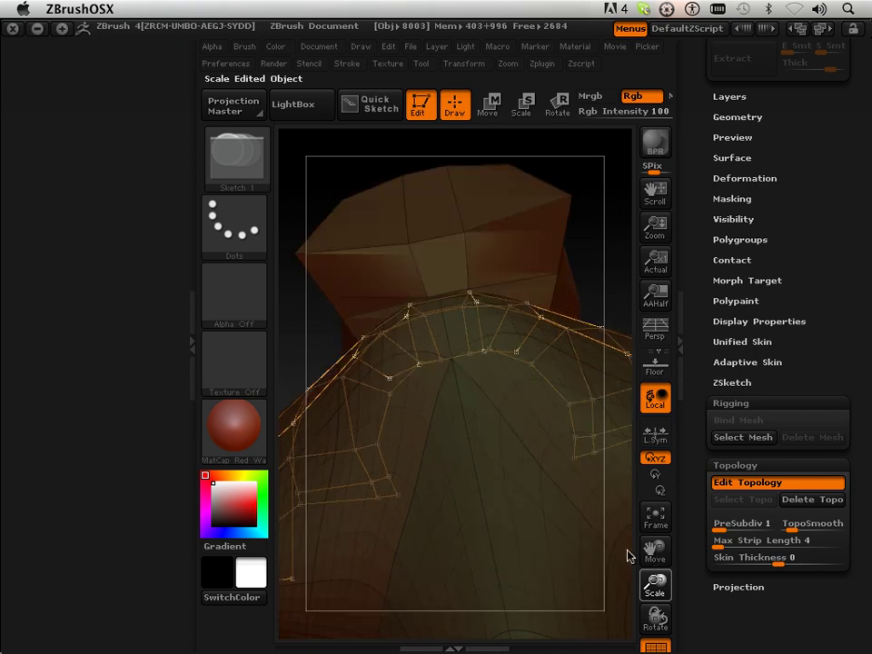
Step: Place a mirrored pair of unconnected points in the open area below the neck strip and preview the mesh
key(shift)
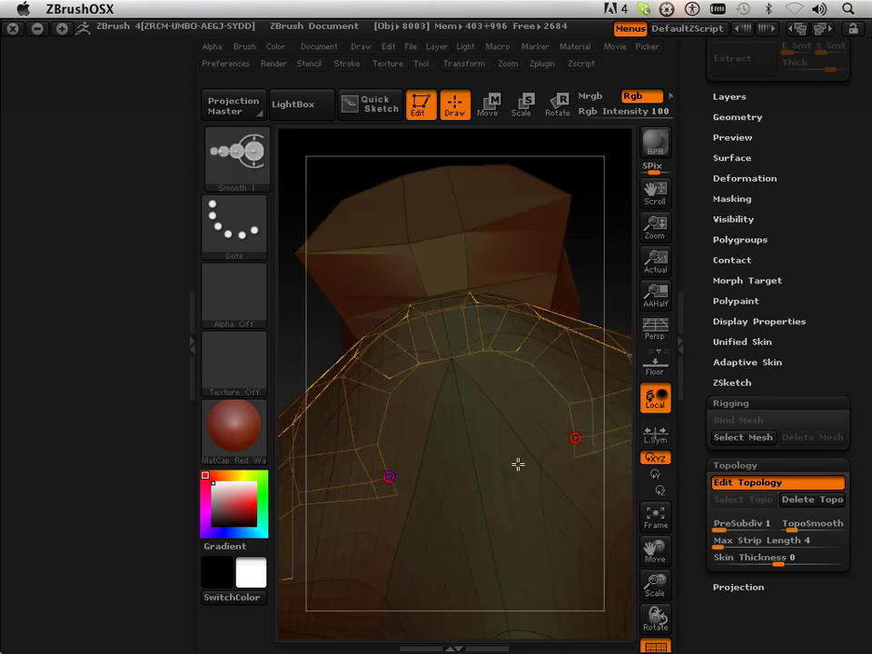
key(shift)
key(shift)
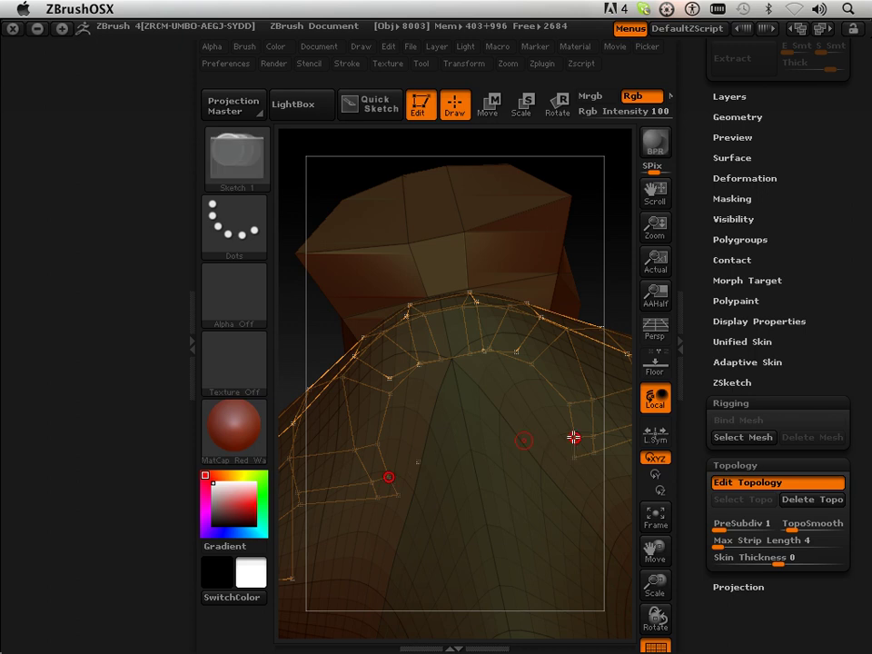
key(shift)
key(a)
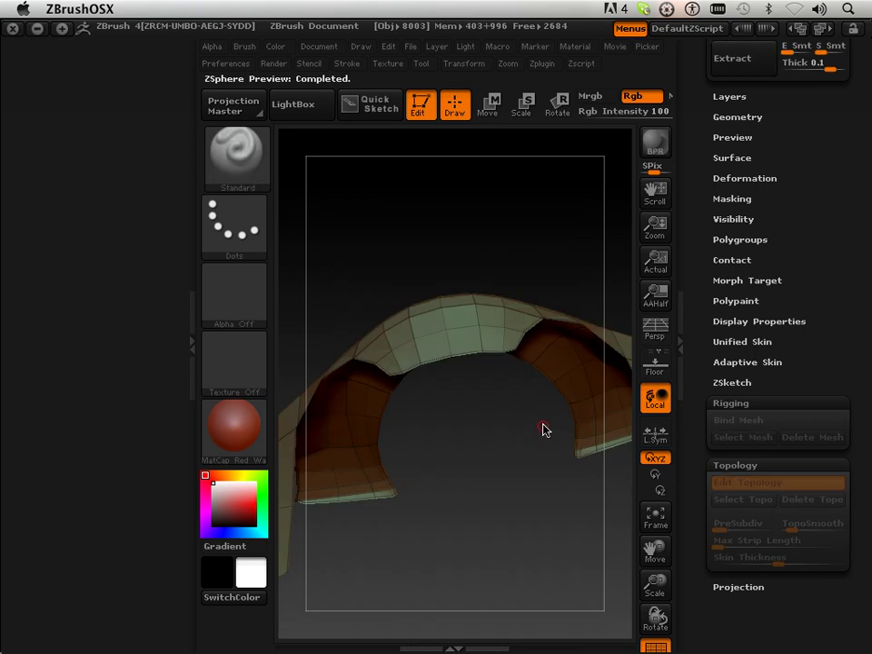
key(a)
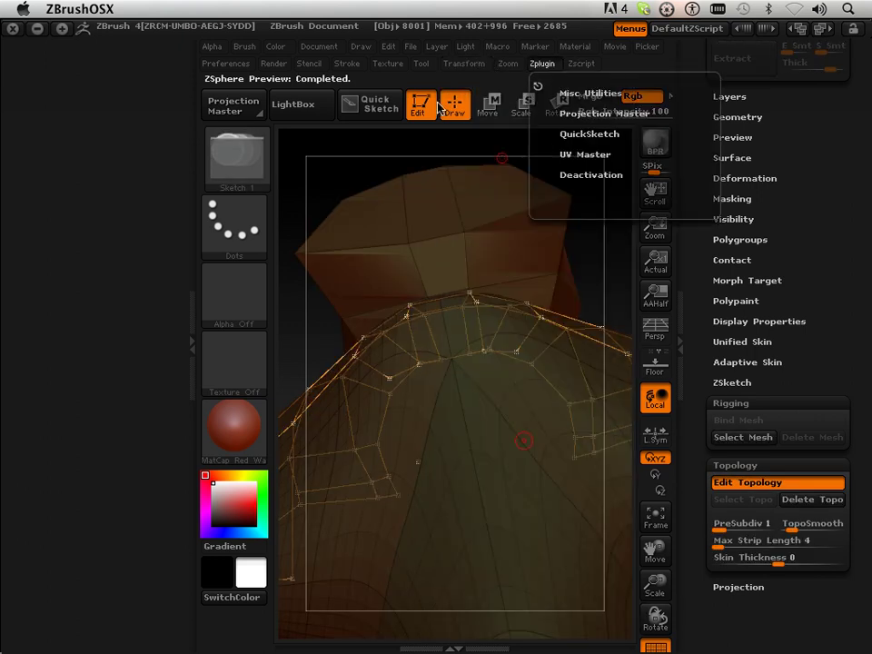
Step: Raise the Front Opacity draw preference and collapse the empty tray beside the canvas to enlarge the work area
click(232, 66)
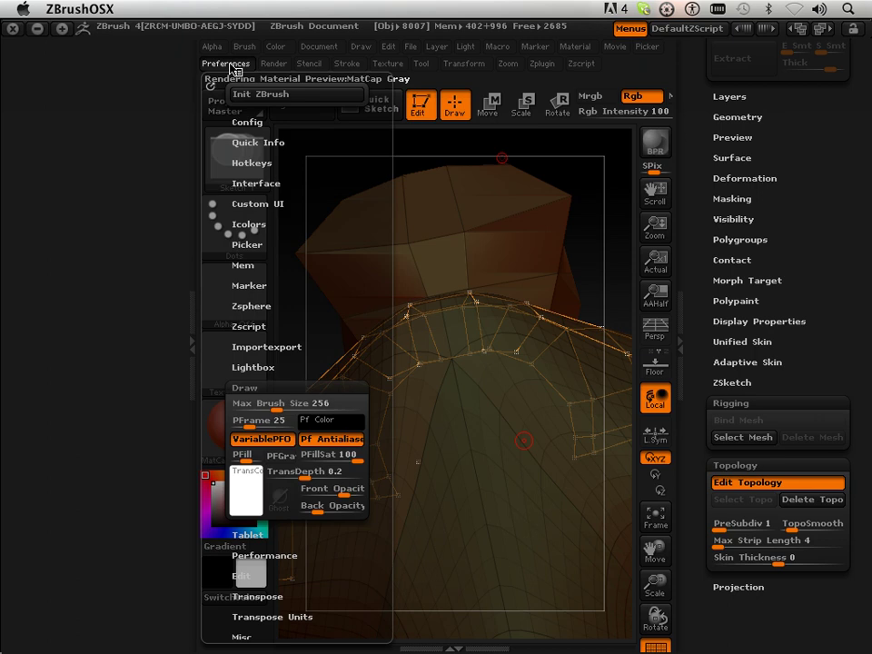
drag(336, 489, 362, 493)
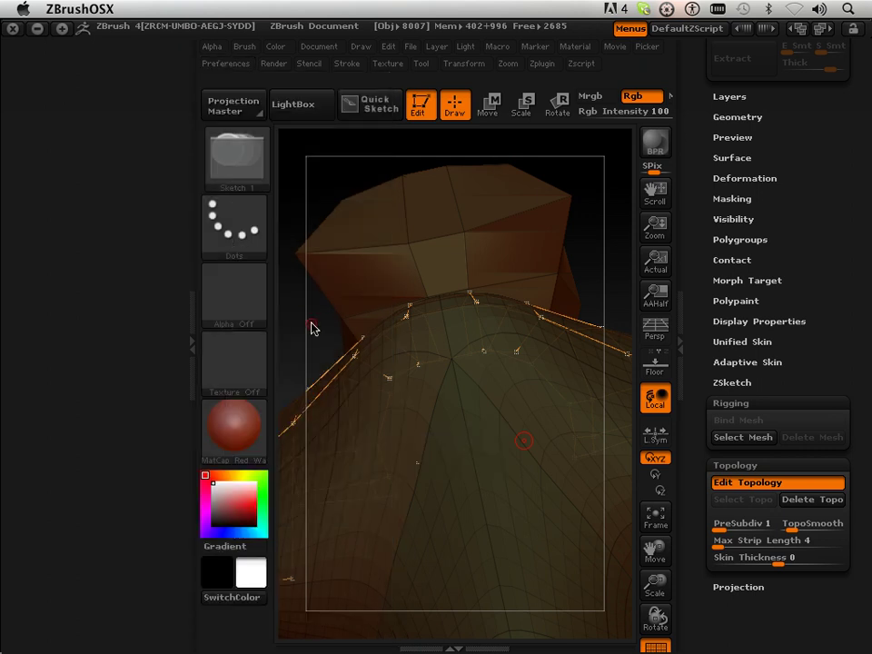
drag(319, 327, 307, 316)
click(188, 343)
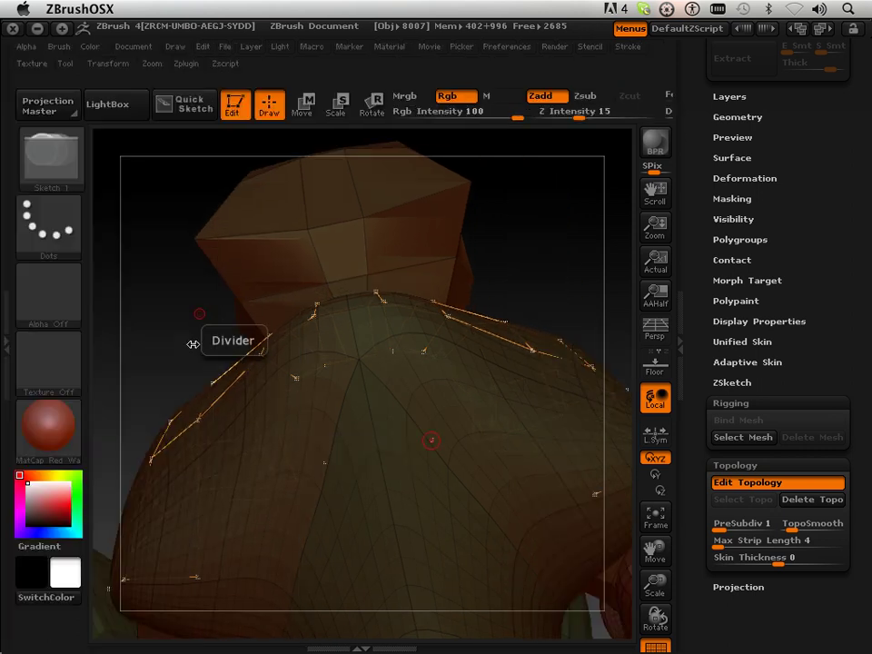
mouse_move(538, 284)
mouse_down()
mouse_move(537, 292)
mouse_move(470, 283)
mouse_move(514, 267)
mouse_move(543, 228)
mouse_move(525, 234)
mouse_move(527, 180)
mouse_move(557, 201)
mouse_move(550, 230)
mouse_move(559, 231)
mouse_move(552, 229)
mouse_up()
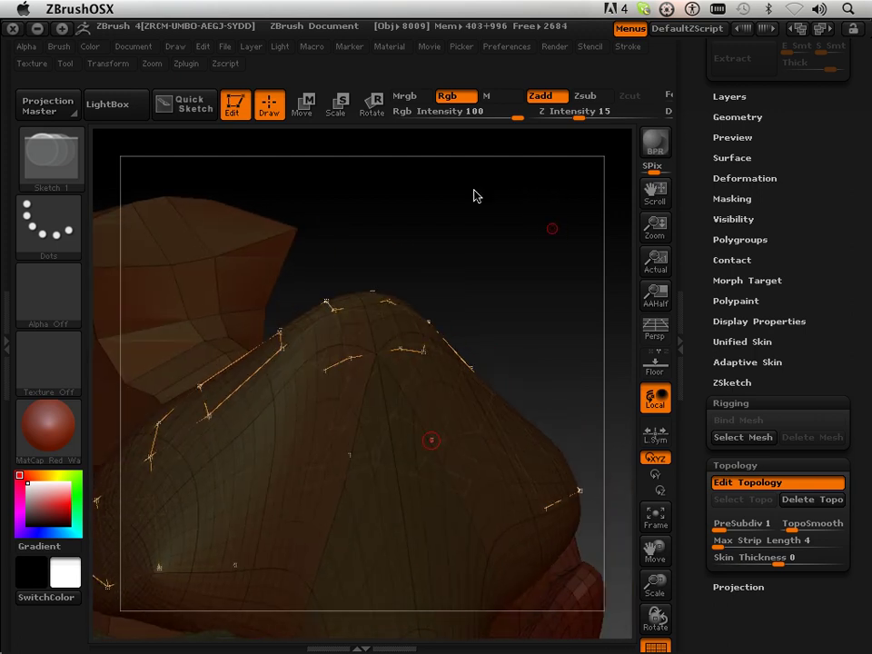
Step: Raise the Back Opacity and lower the Front Opacity to about 0.74 in the draw preferences to show the topology lines
click(106, 65)
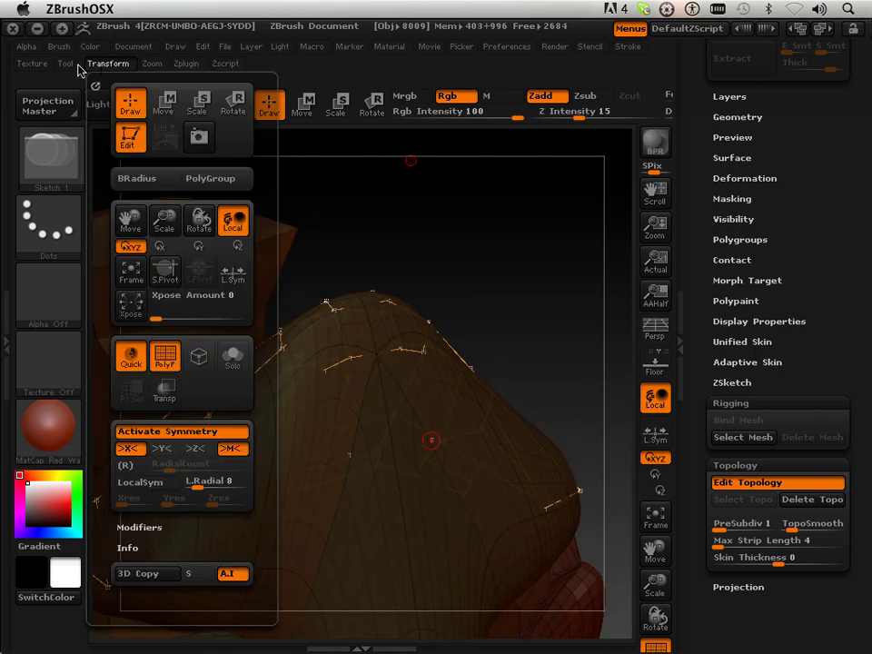
click(515, 47)
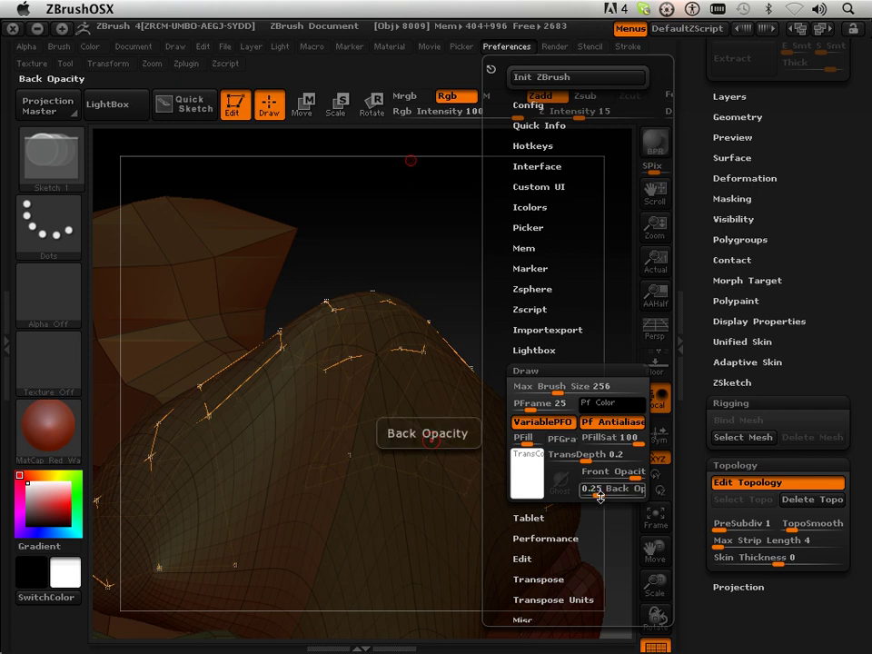
drag(599, 495, 621, 476)
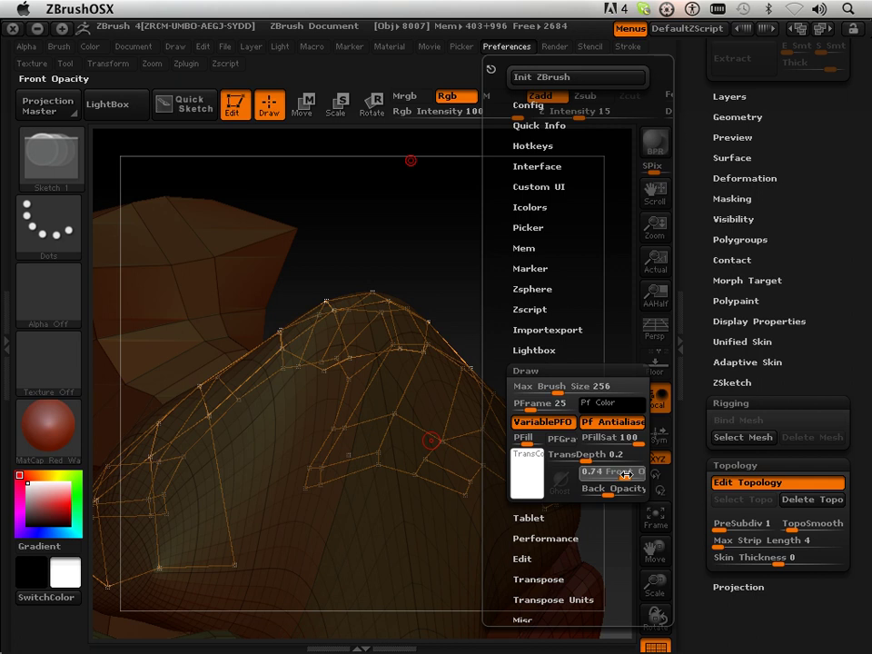
Step: Draw a mirrored quad on the shell's side, extending the lower edge inward and linking its new upper point to the existing upper corner
drag(437, 236, 411, 297)
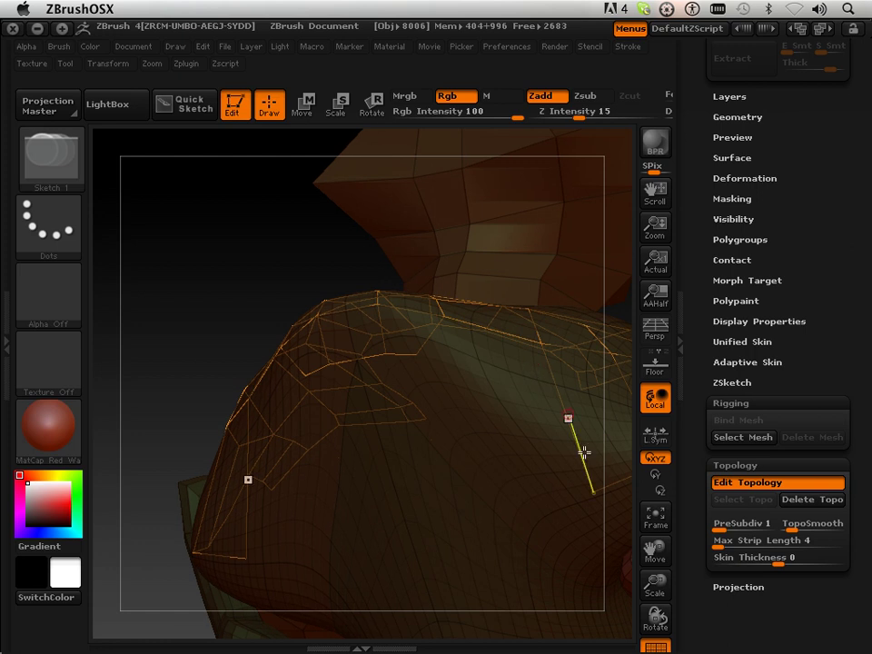
shift+click(592, 490)
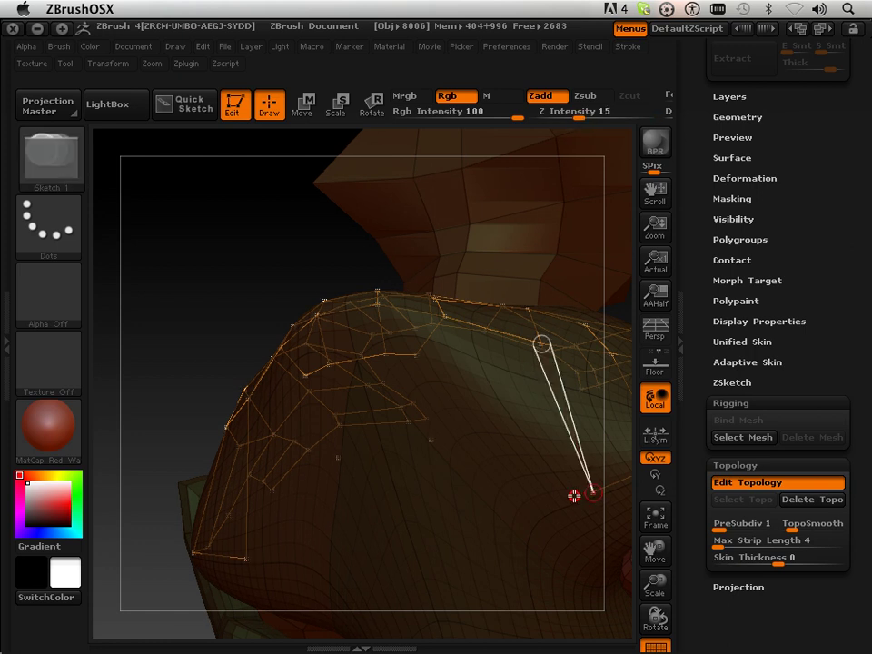
click(564, 499)
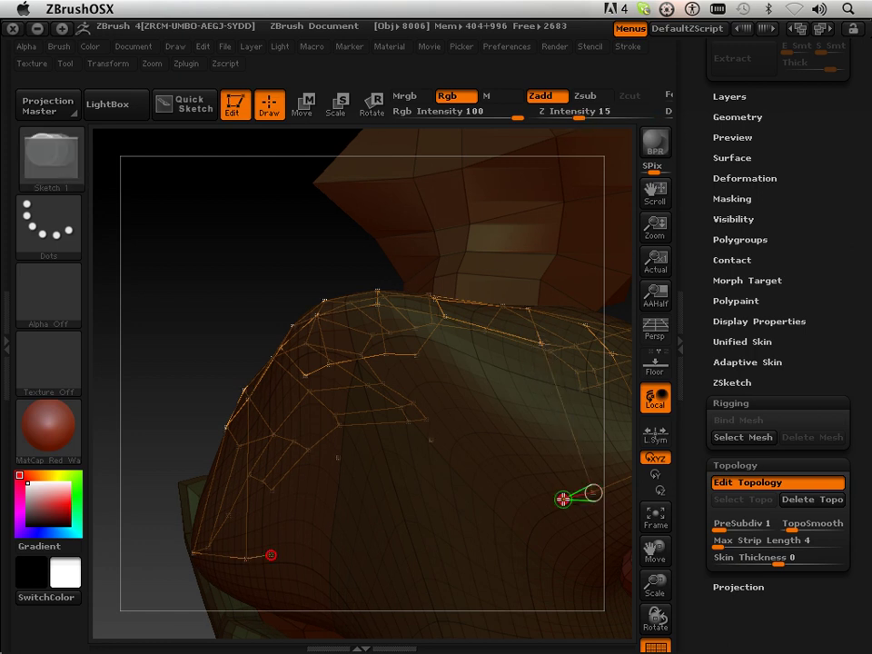
click(513, 383)
shift+click(514, 383)
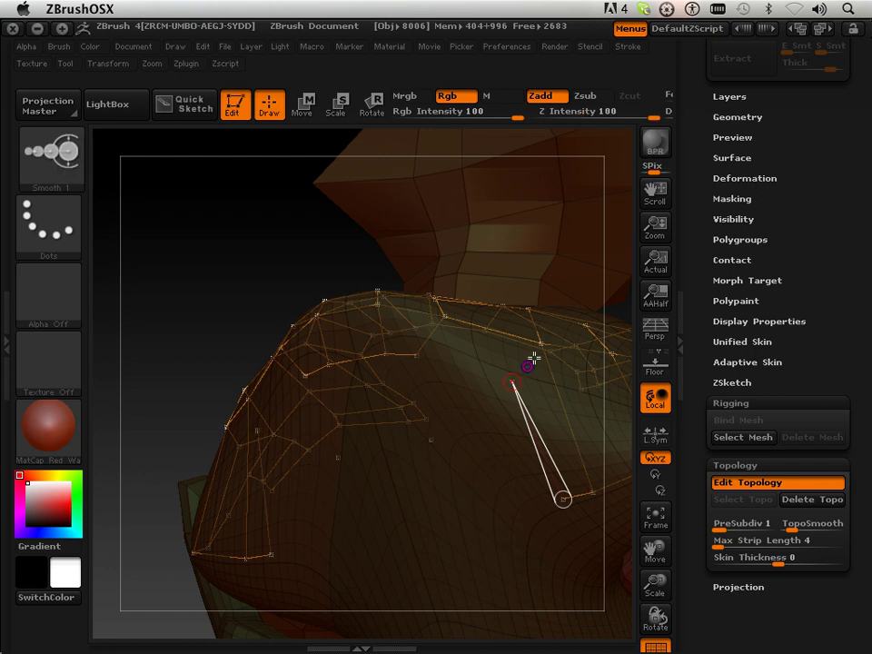
click(541, 344)
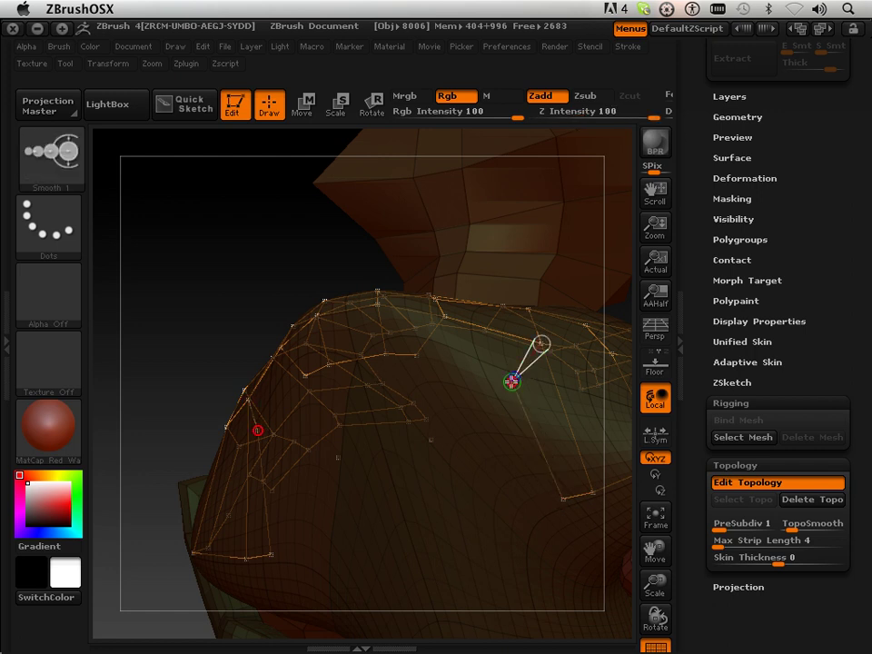
Step: Link the new quads' upper inner corners to the ends of the neck strip and preview the mesh
shift+click(512, 383)
click(417, 356)
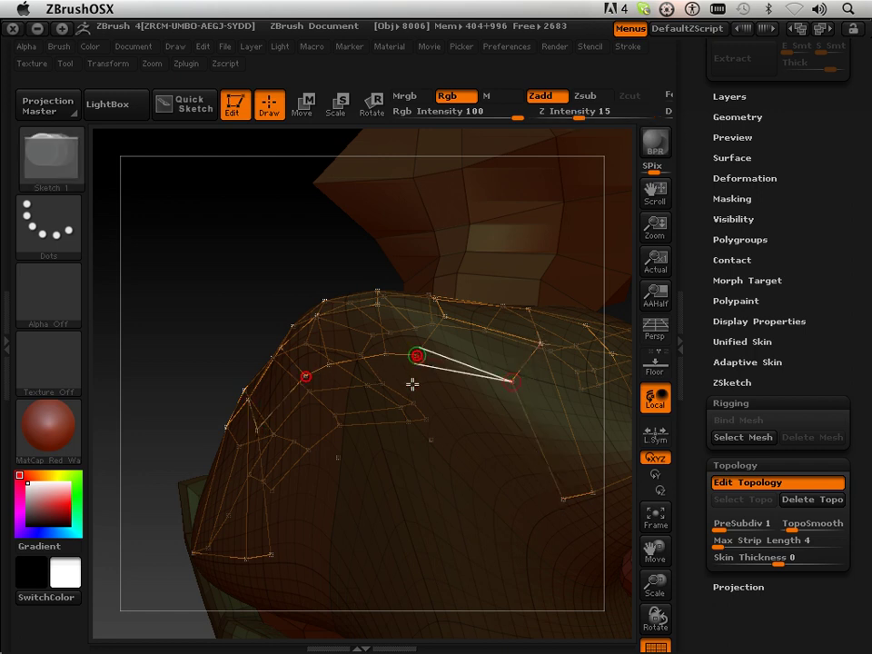
key(a)
drag(134, 298, 186, 300)
key(a)
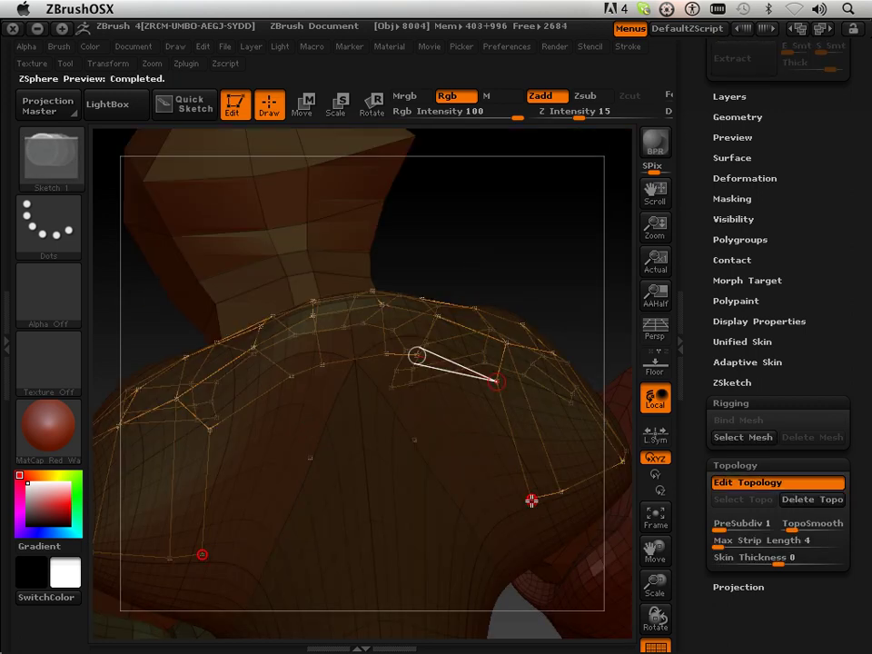
Step: Extend the lower edge inward and add mirrored points linked below each point of the neck strip's lower edge
ctrl+click(531, 501)
click(456, 494)
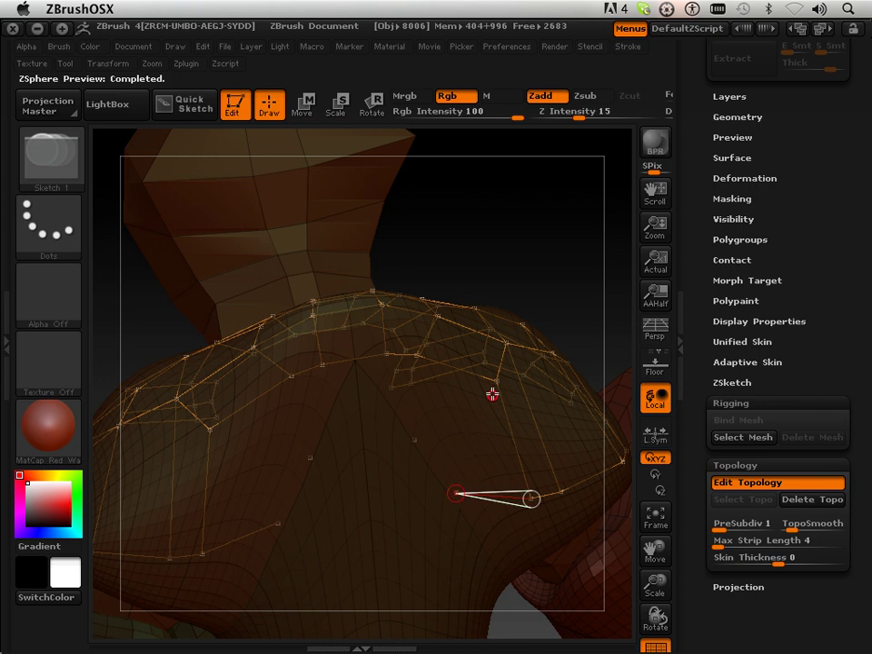
ctrl+click(495, 383)
click(450, 437)
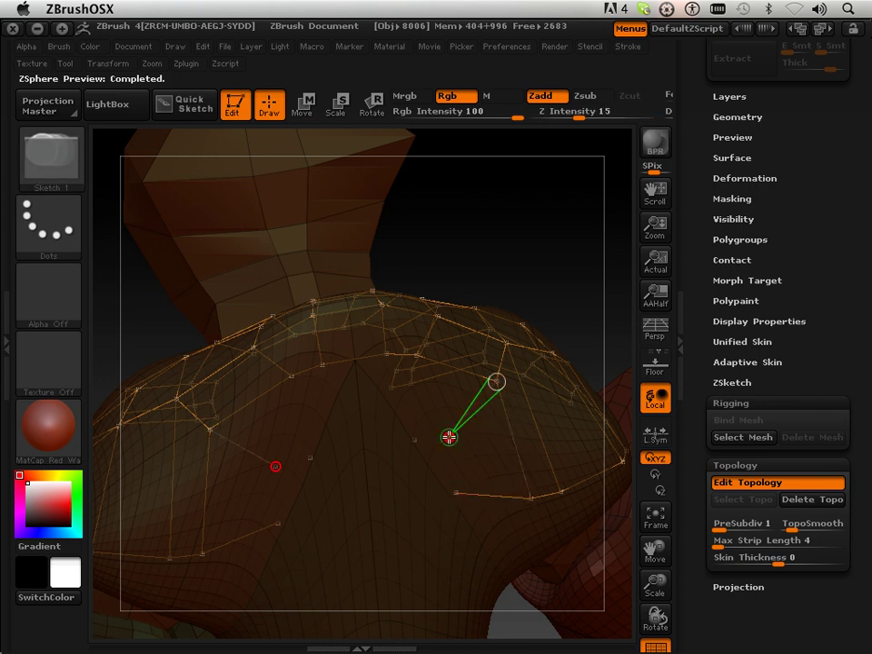
shift+click(415, 356)
click(408, 408)
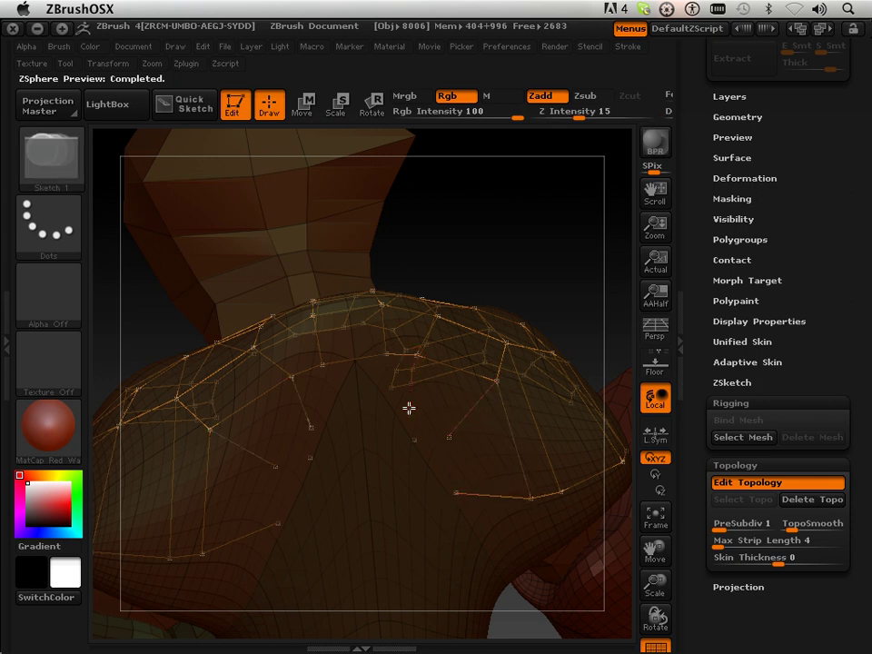
shift+click(384, 356)
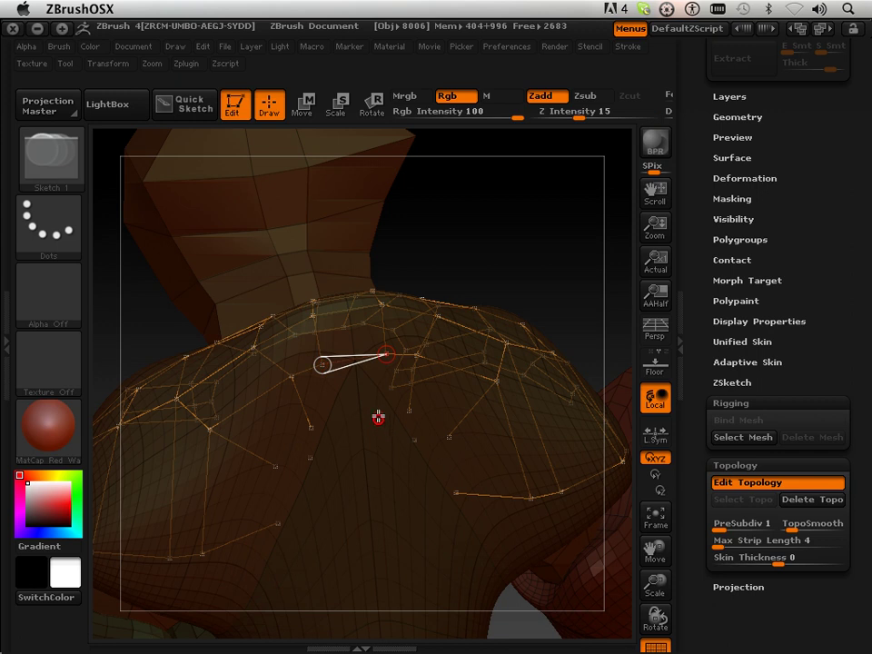
click(382, 414)
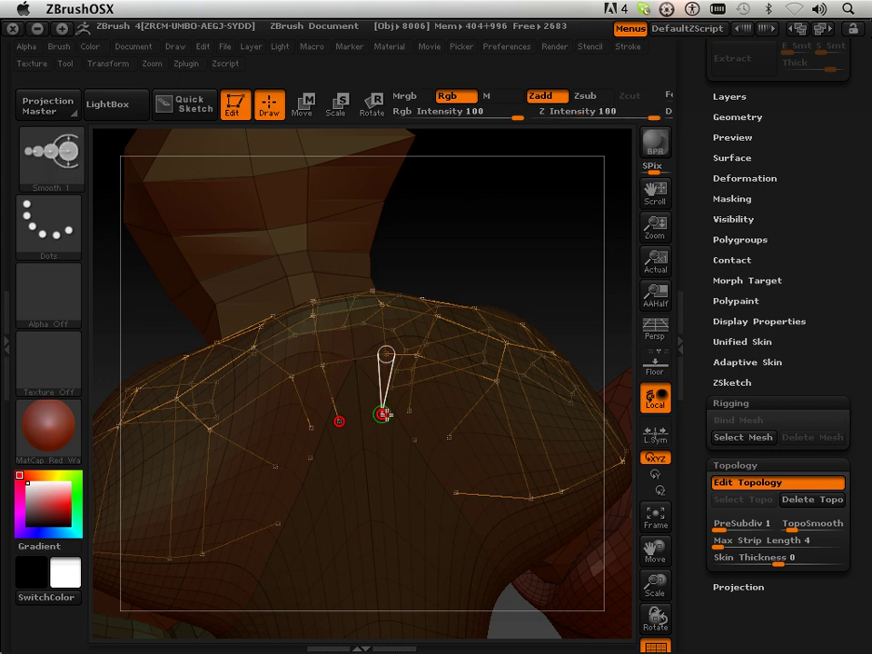
Step: Link the new points into a continuous arch around the central opening, bridge it across the midline and preview the mesh
click(407, 413)
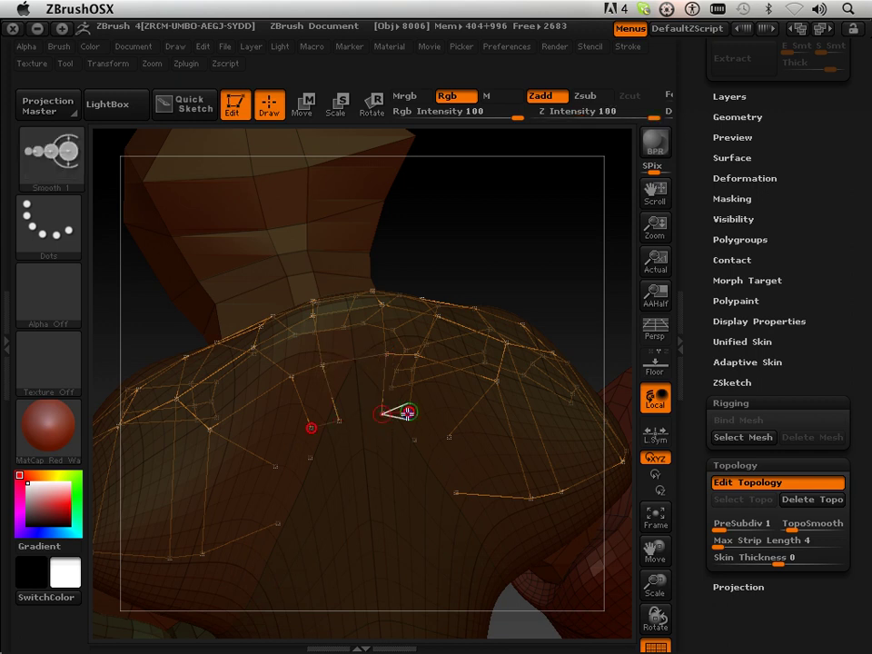
shift+click(408, 413)
click(447, 438)
shift+click(447, 438)
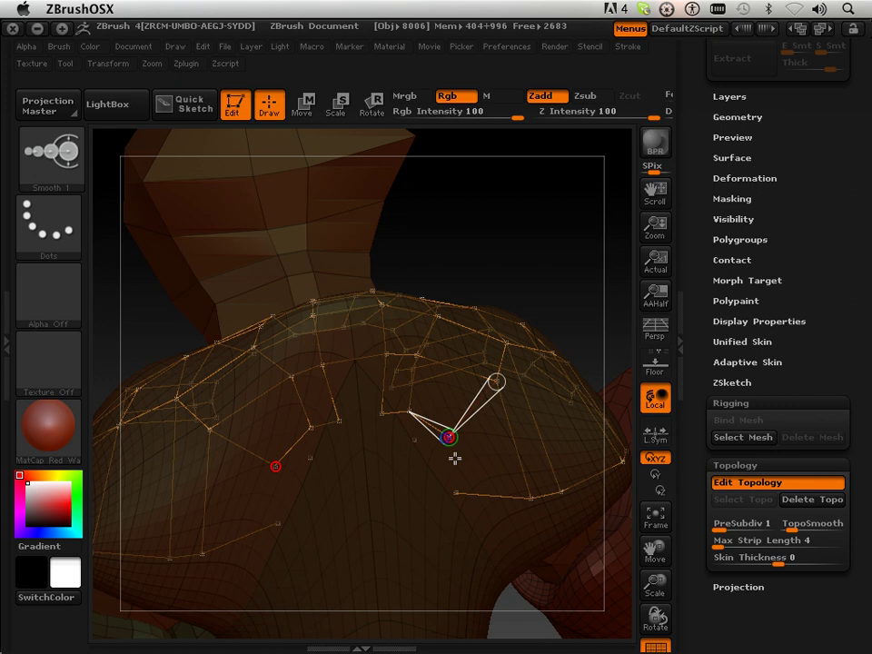
click(458, 493)
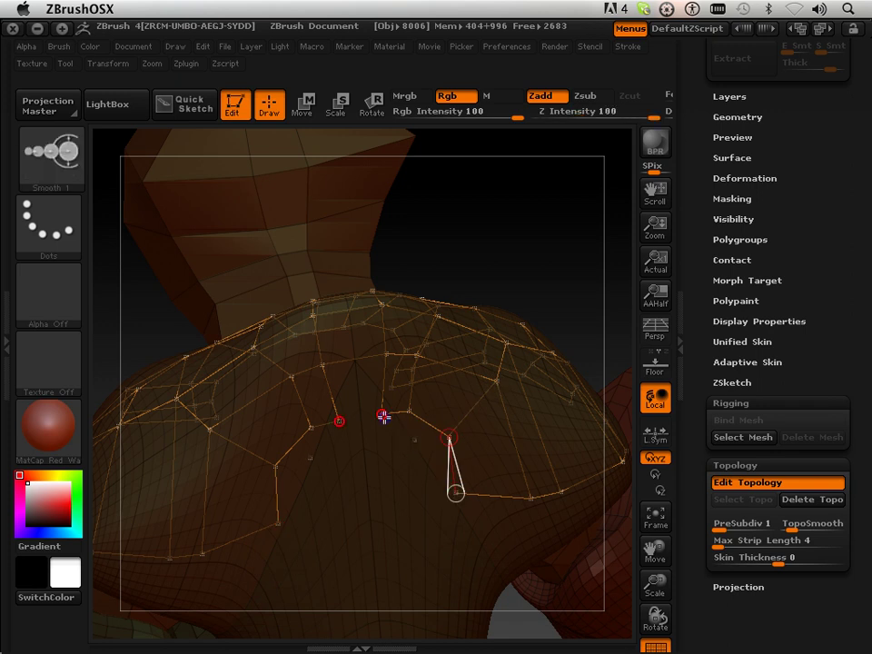
shift+click(382, 415)
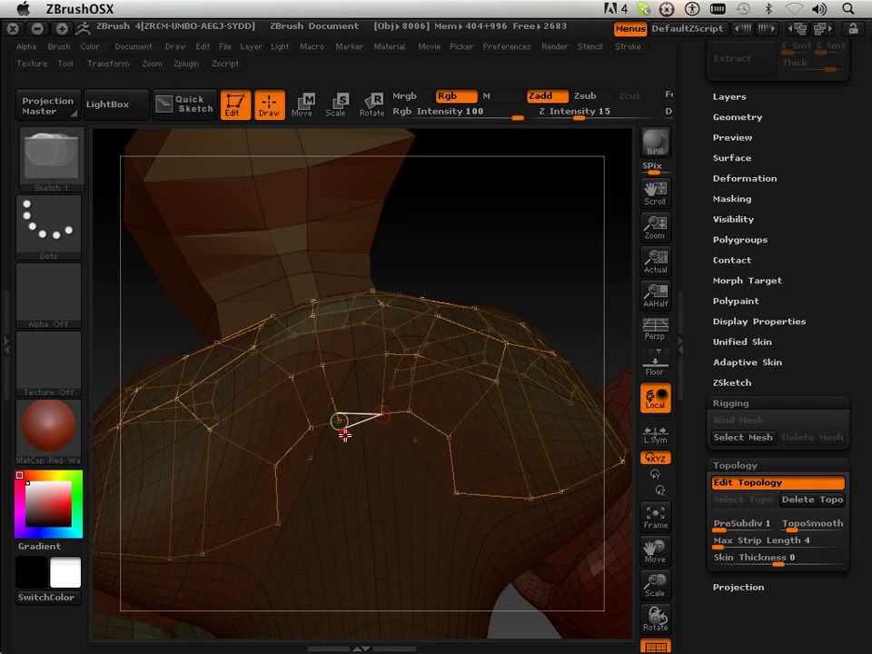
key(a)
key(a)
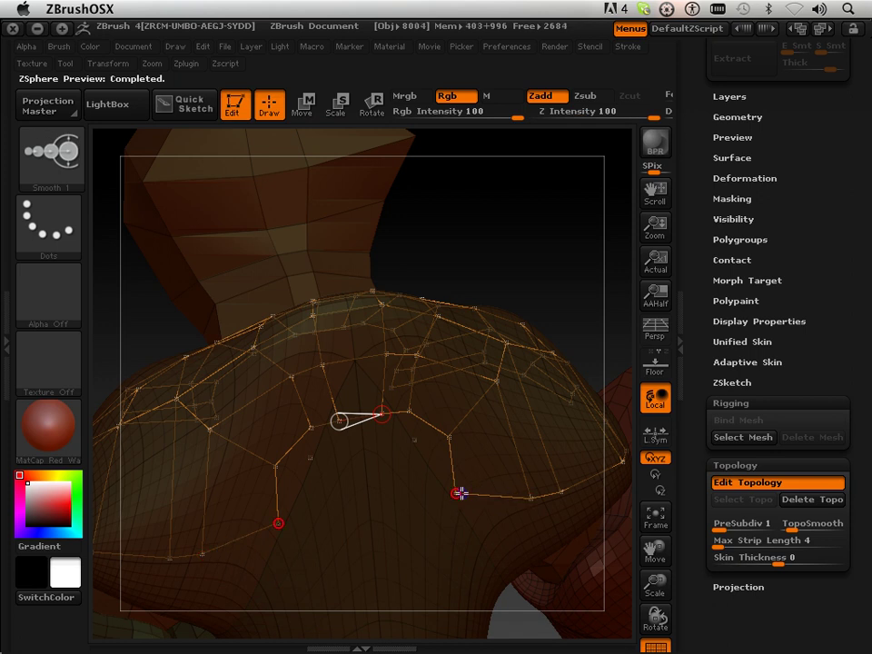
Step: Draw a mirrored quad below the arch's lower ends by adding an inner point and a lower point and linking them
shift+click(461, 494)
click(407, 503)
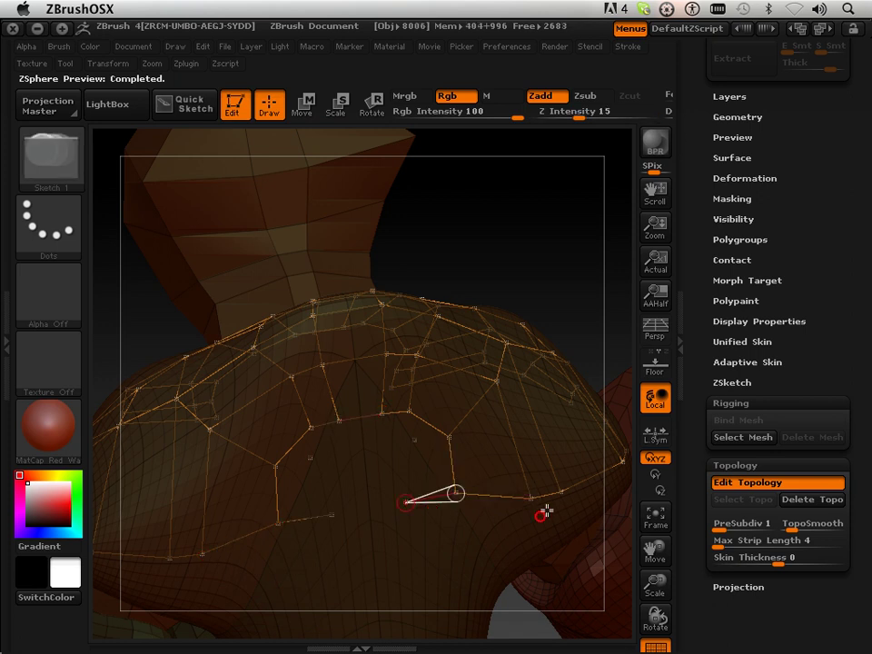
shift+click(534, 500)
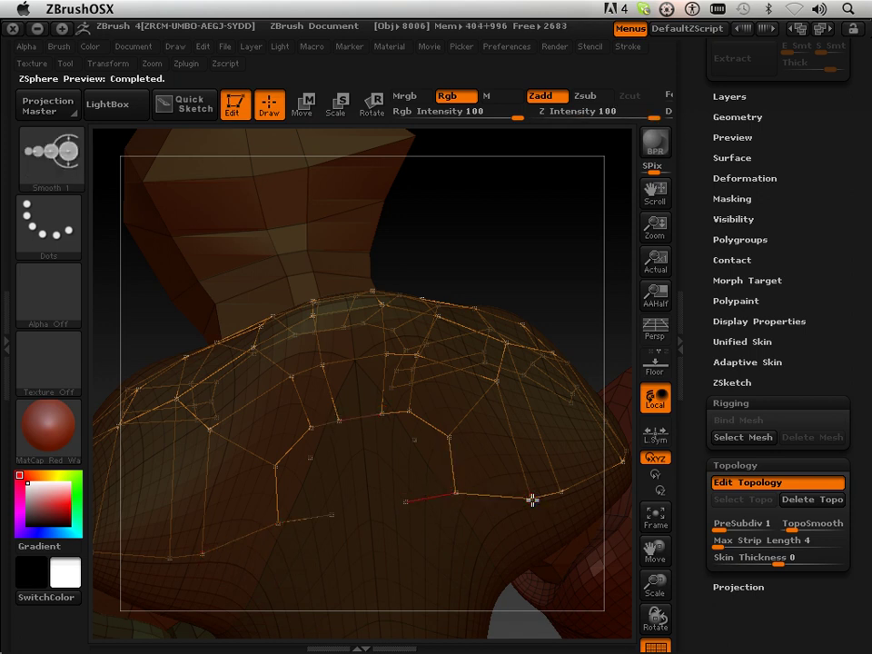
click(465, 542)
shift+click(456, 543)
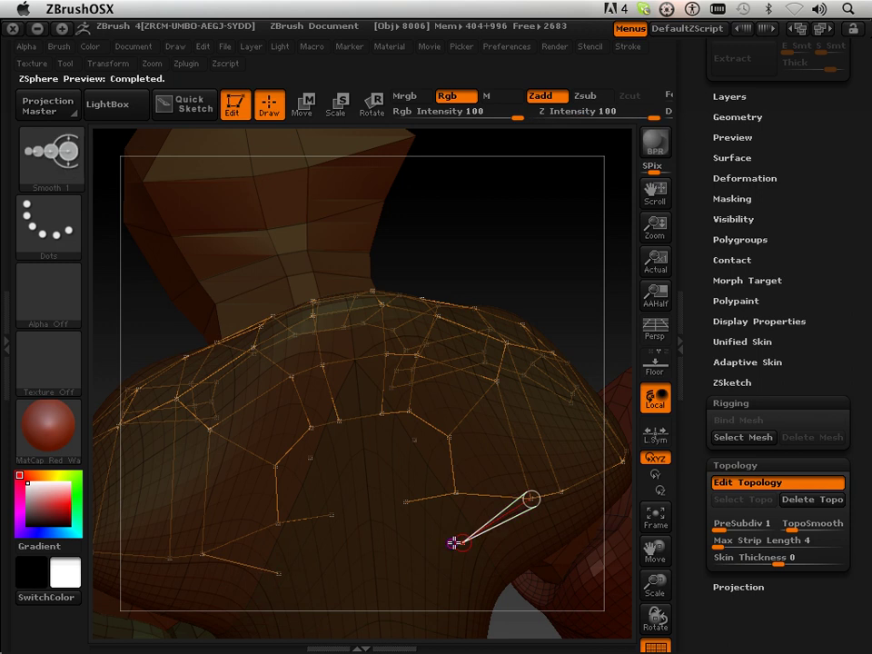
shift+click(458, 543)
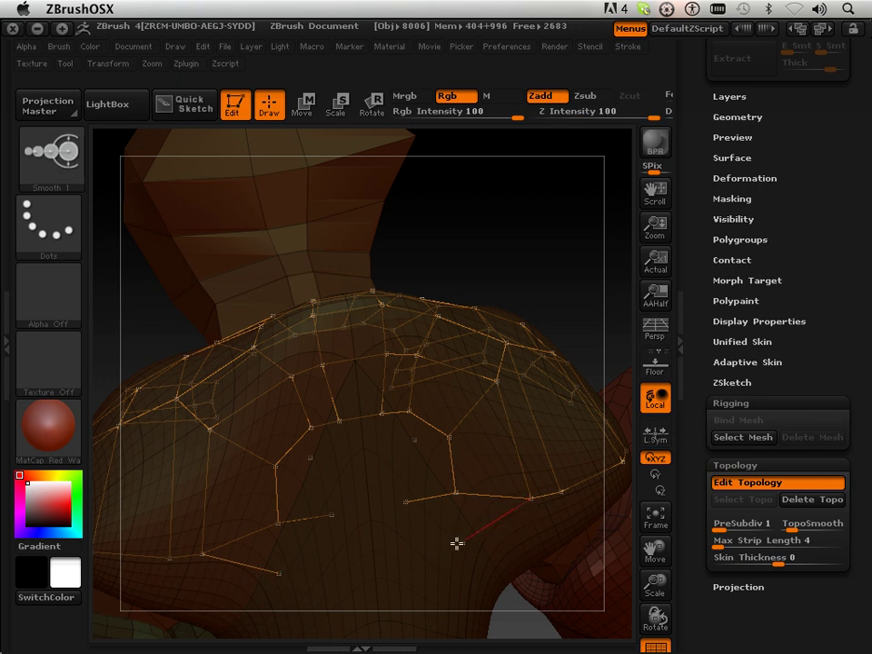
click(404, 502)
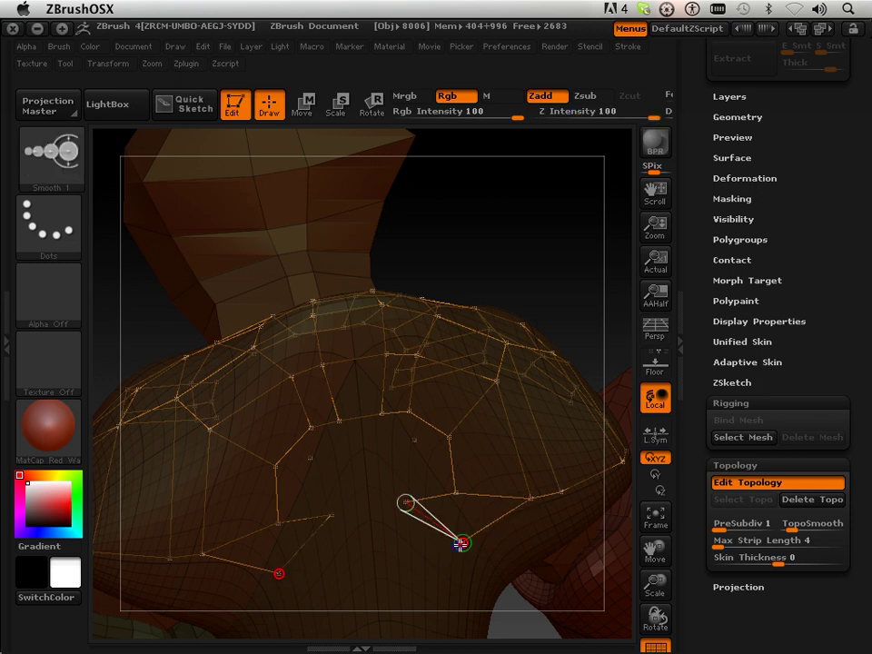
Step: Extend the upper and lower edges of the band below the central opening toward the midline and bridge both across it
click(405, 570)
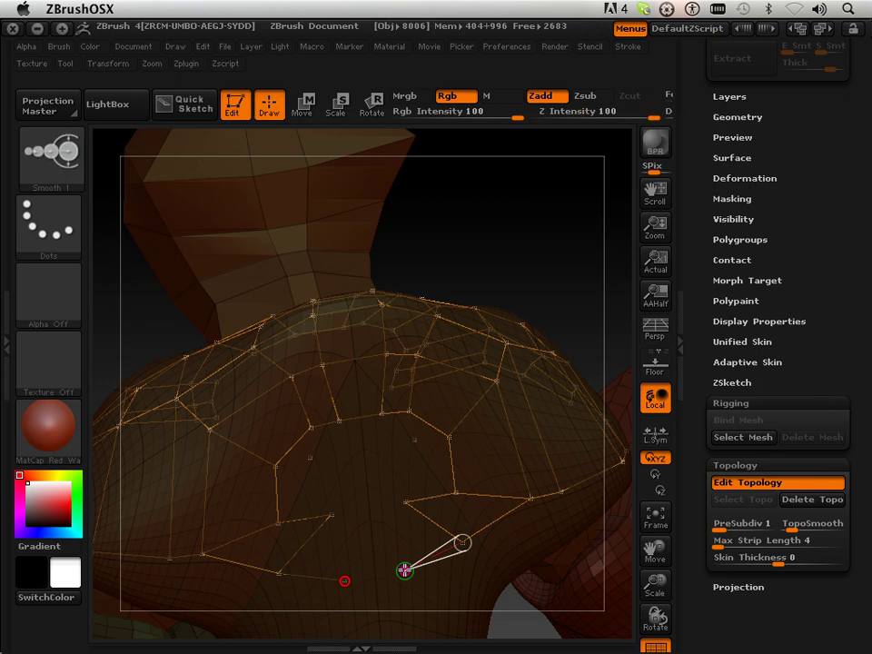
shift+click(407, 501)
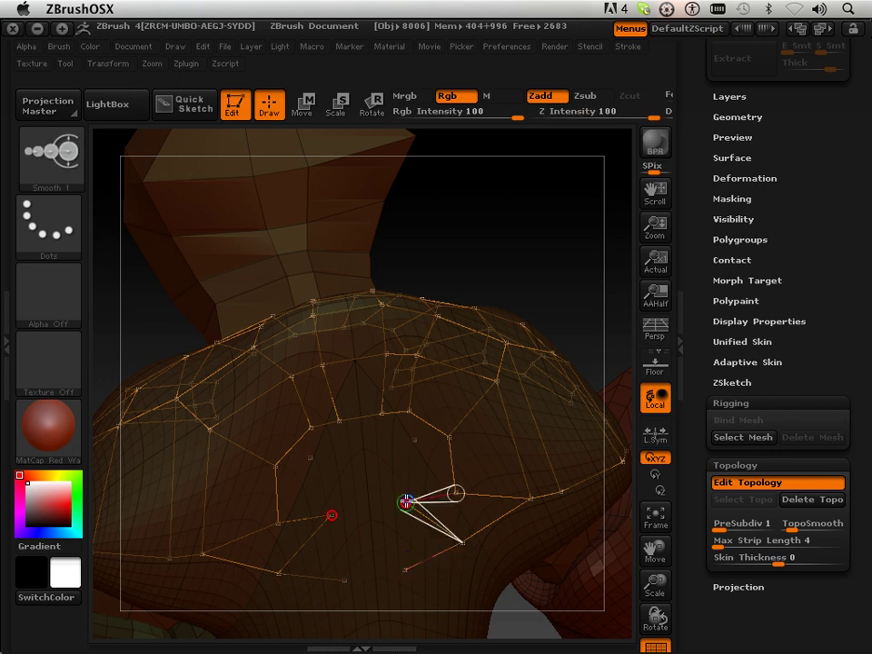
click(387, 509)
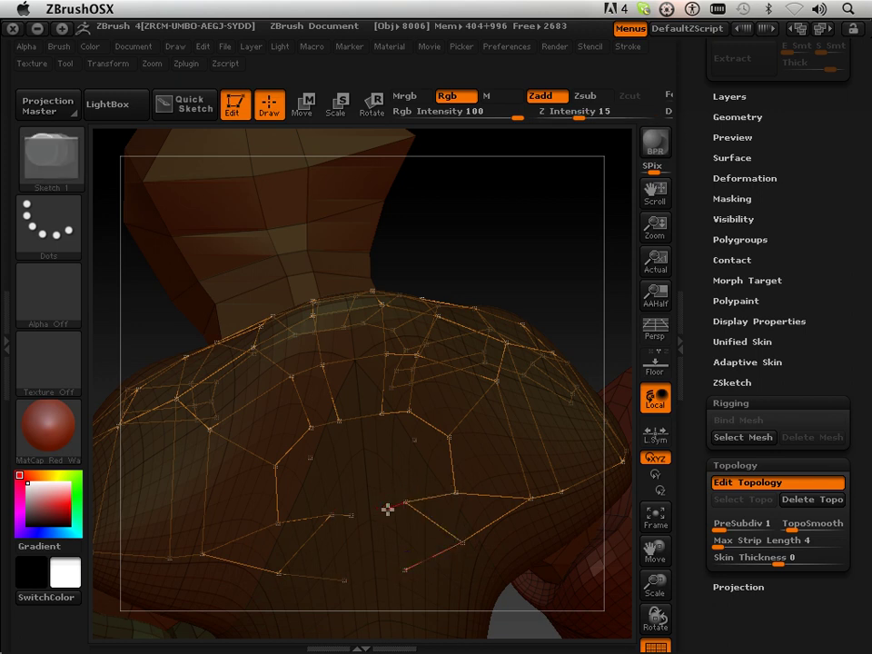
shift+click(387, 510)
click(351, 516)
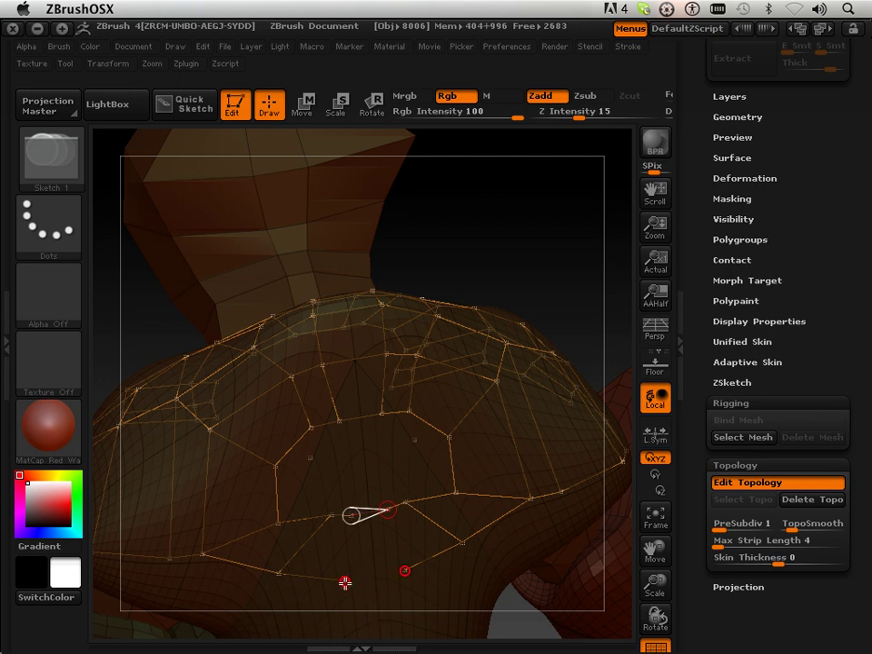
shift+click(345, 582)
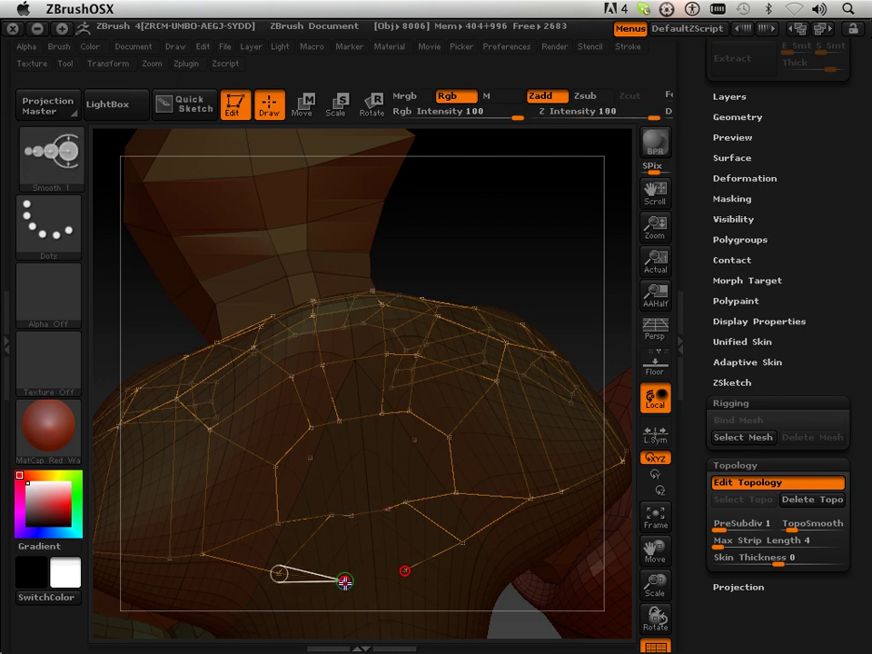
click(403, 570)
Step: Add mirrored vertical links between the lower band's inner upper and lower points, and preview the closed ring from another angle
key(a)
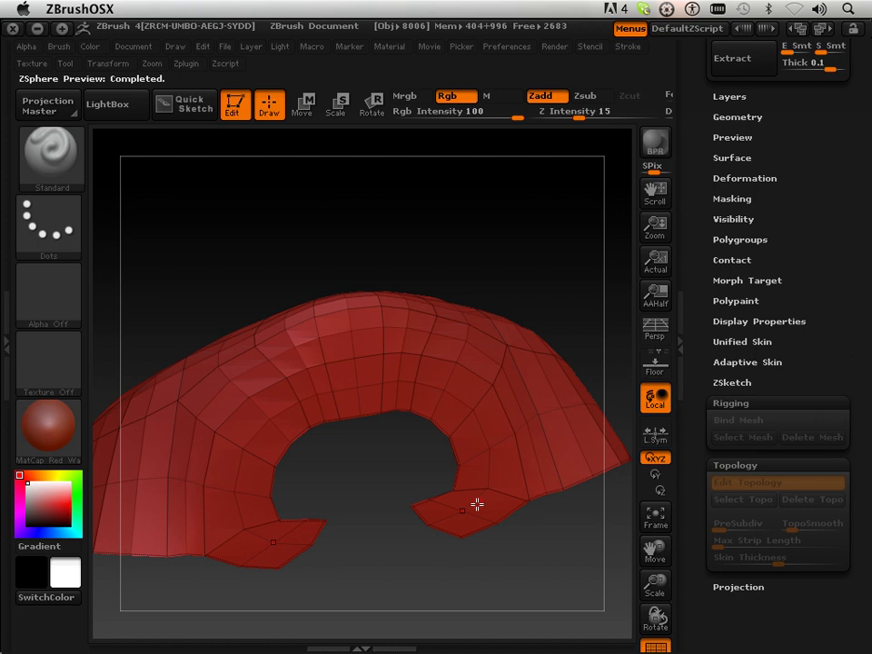
key(a)
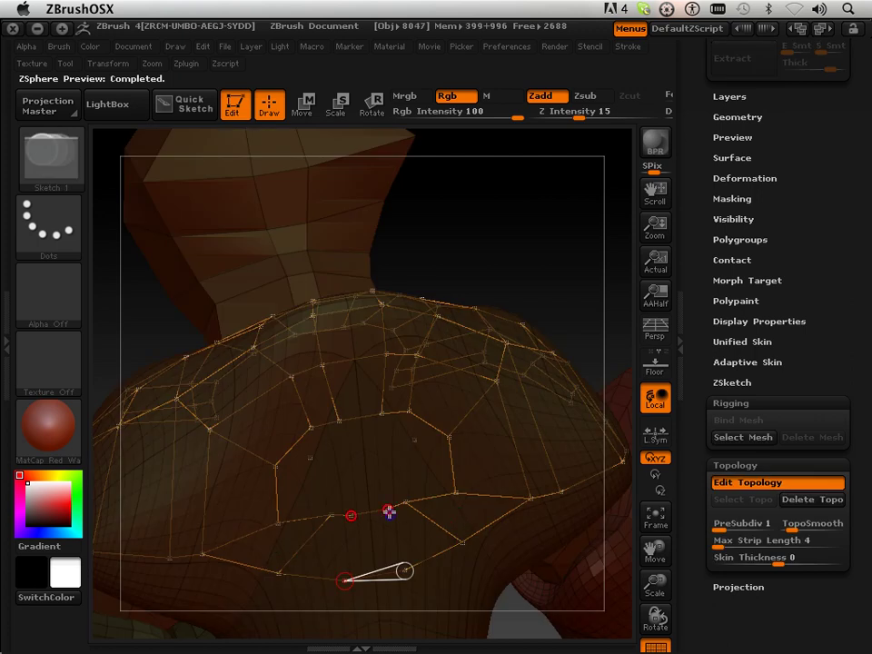
shift+click(389, 511)
click(406, 568)
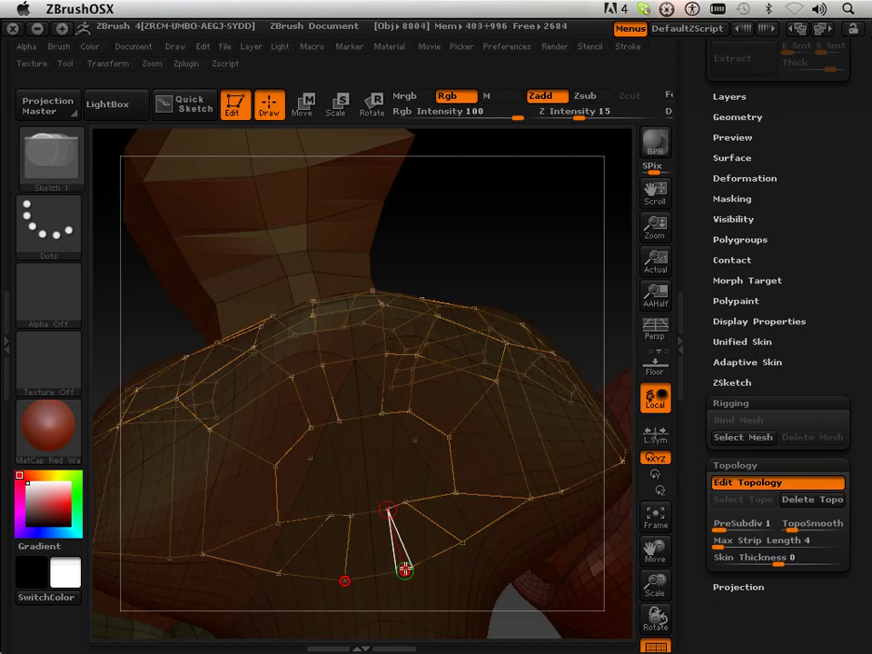
key(a)
drag(491, 595, 551, 562)
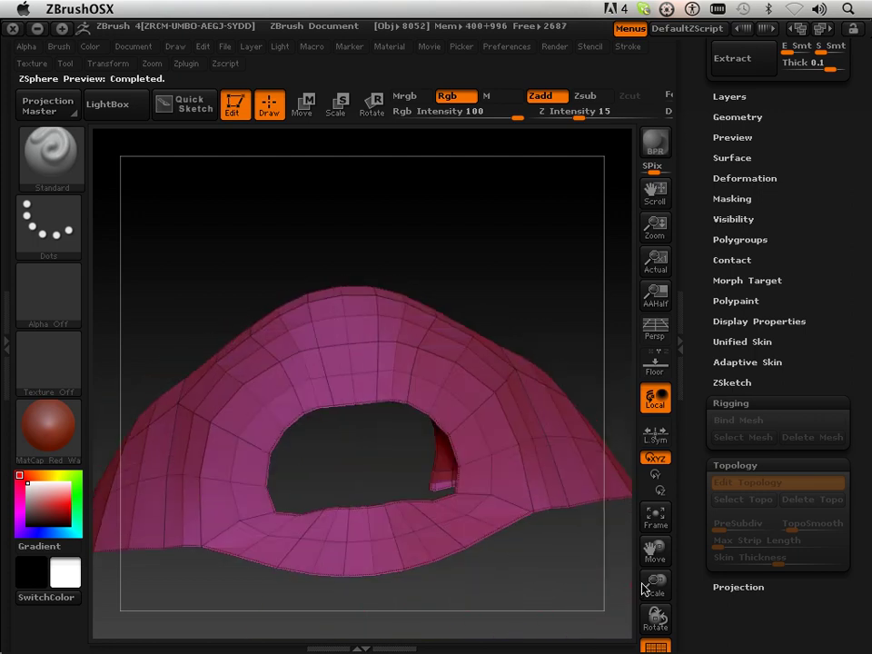
drag(645, 589, 596, 504)
key(a)
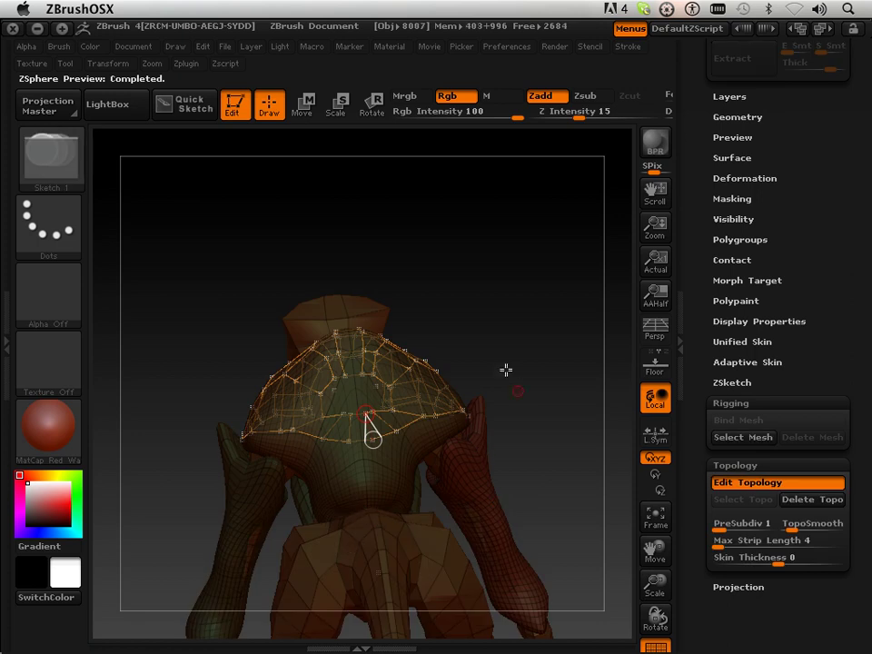
Step: Draw mirrored points down the torso from the shell's lower central edge, link them in a row and bridge it across the midline
mouse_move(506, 370)
mouse_down()
mouse_move(526, 368)
mouse_move(503, 368)
mouse_up()
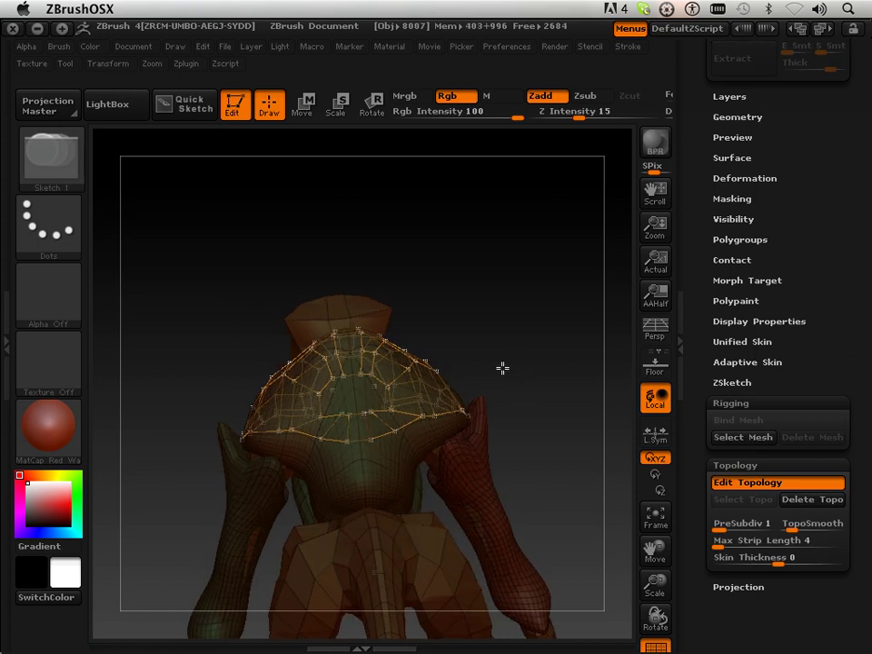
drag(652, 611, 655, 625)
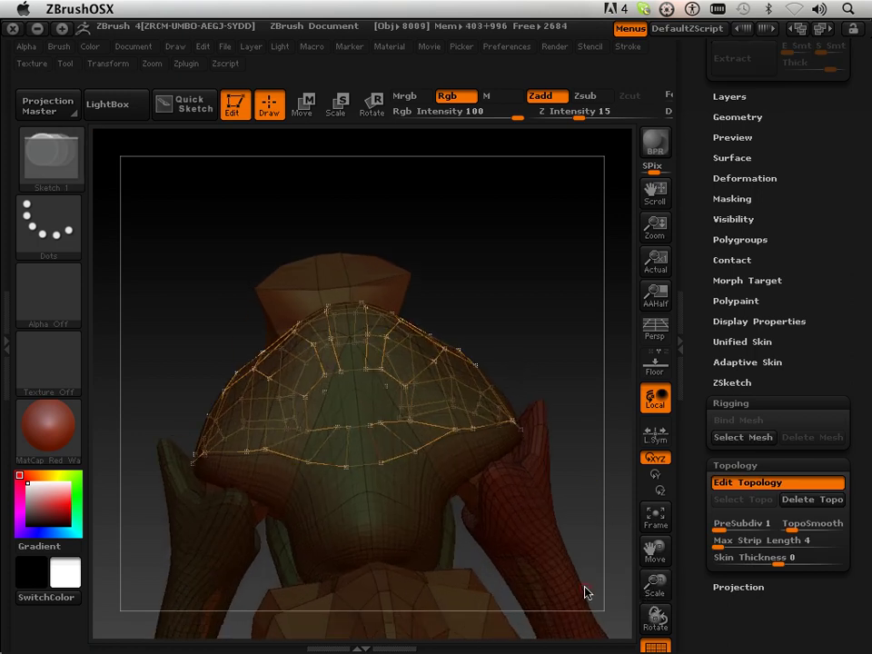
shift+click(415, 452)
click(416, 539)
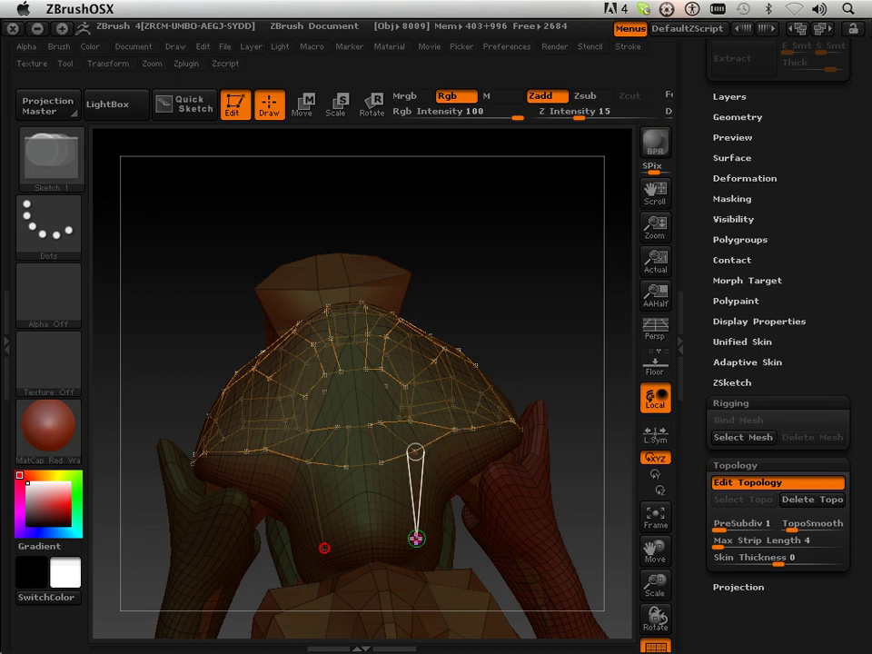
shift+click(381, 463)
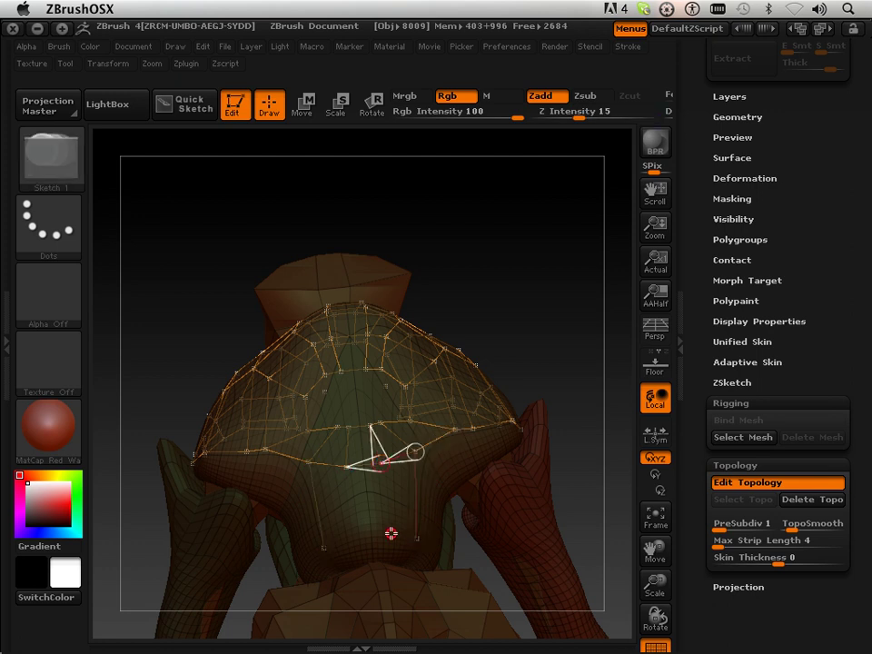
click(391, 534)
shift+click(391, 533)
click(414, 537)
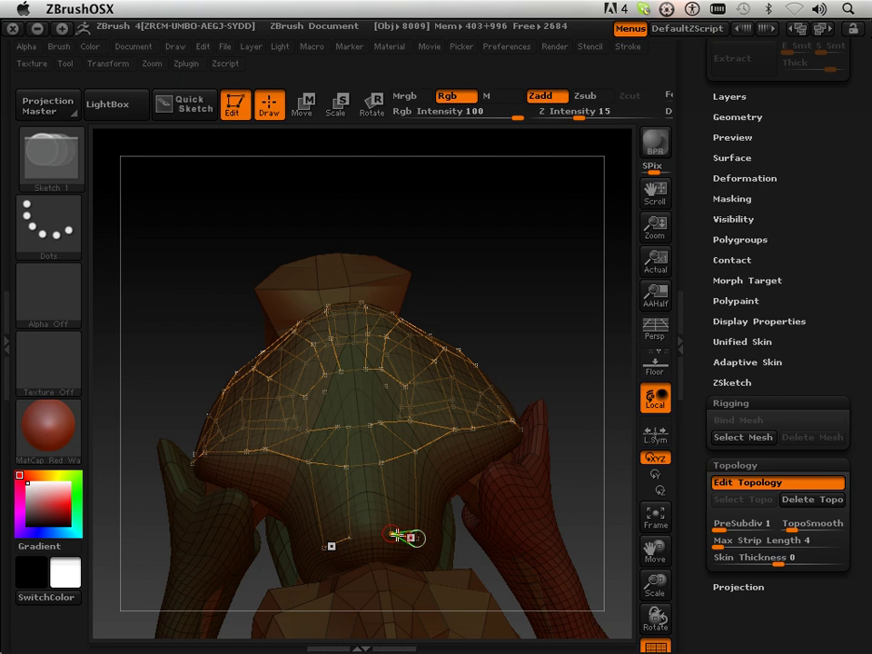
shift+click(392, 534)
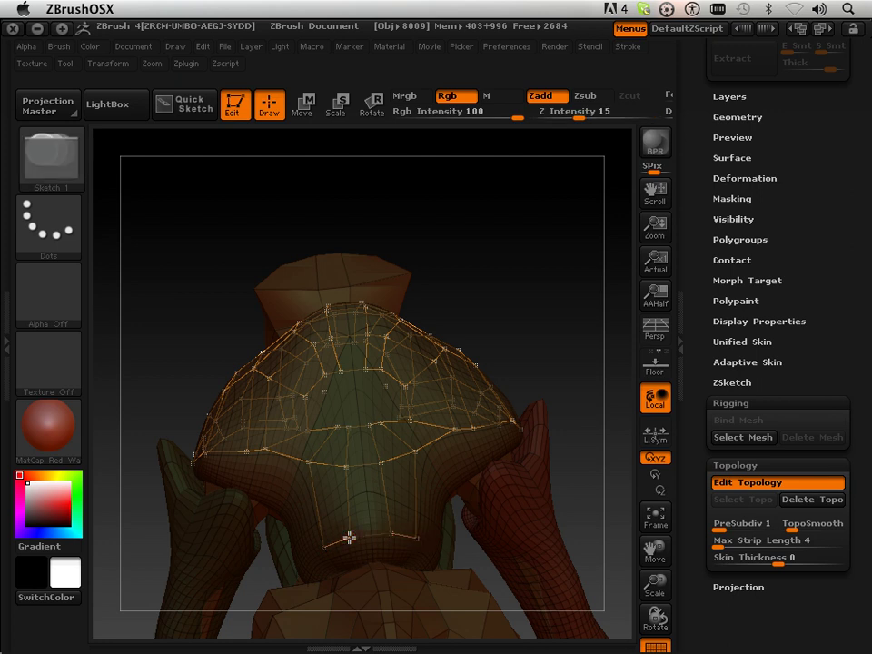
click(349, 538)
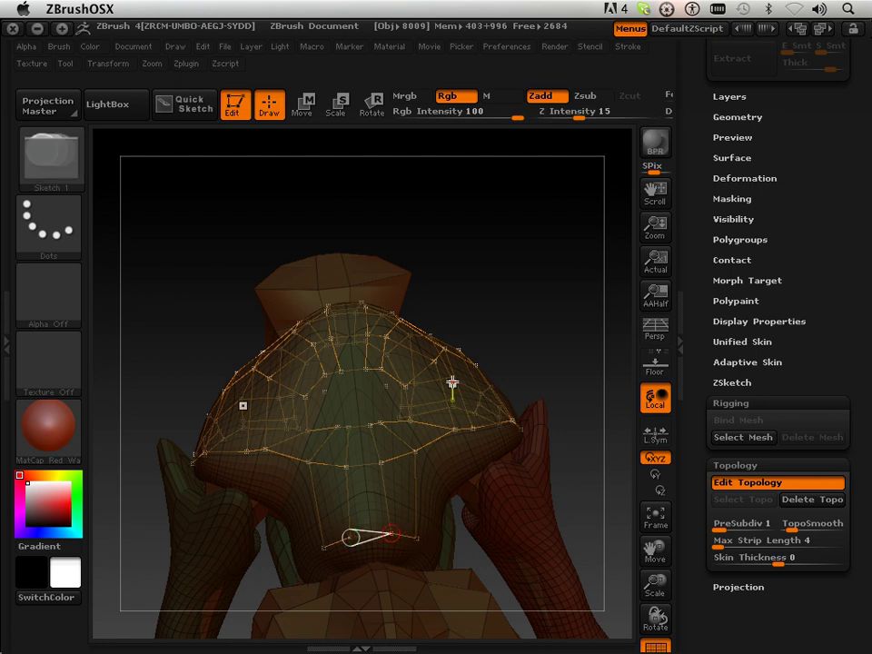